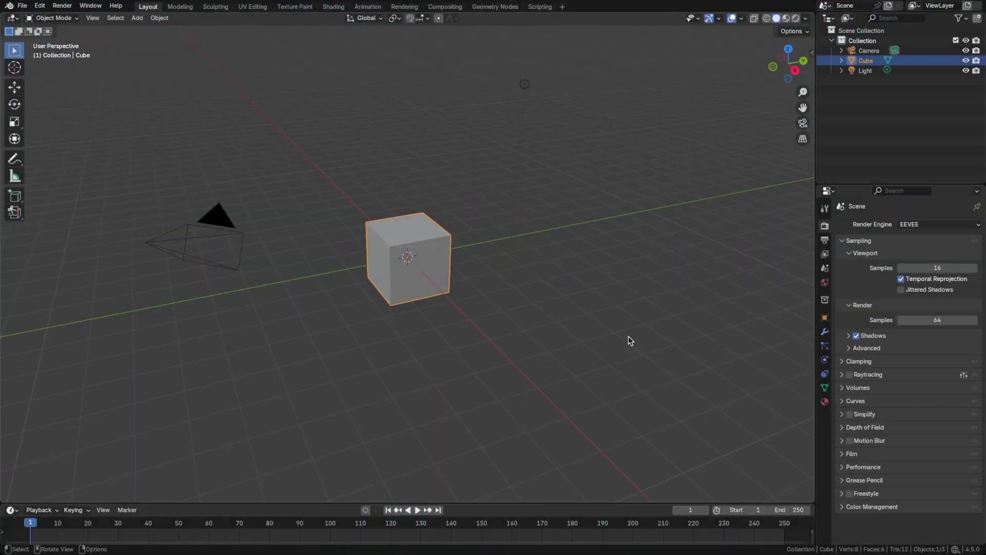
Clear the current selection and select the default cube in the viewport
left_click(628, 336)
left_click(435, 273)
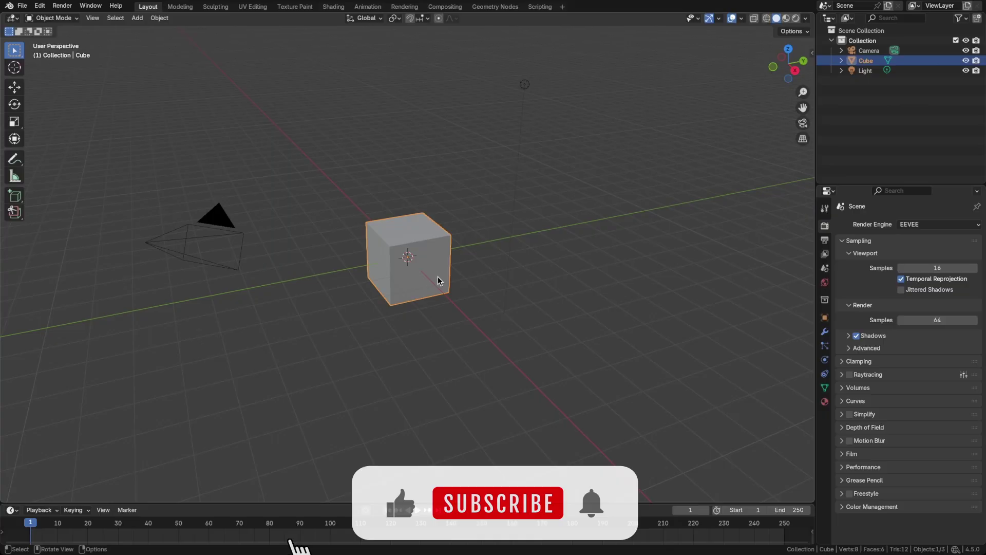
In Geometry Nodes, create a node tree for the cube and wire a Curve Circle to Group Output
left_click(495, 7)
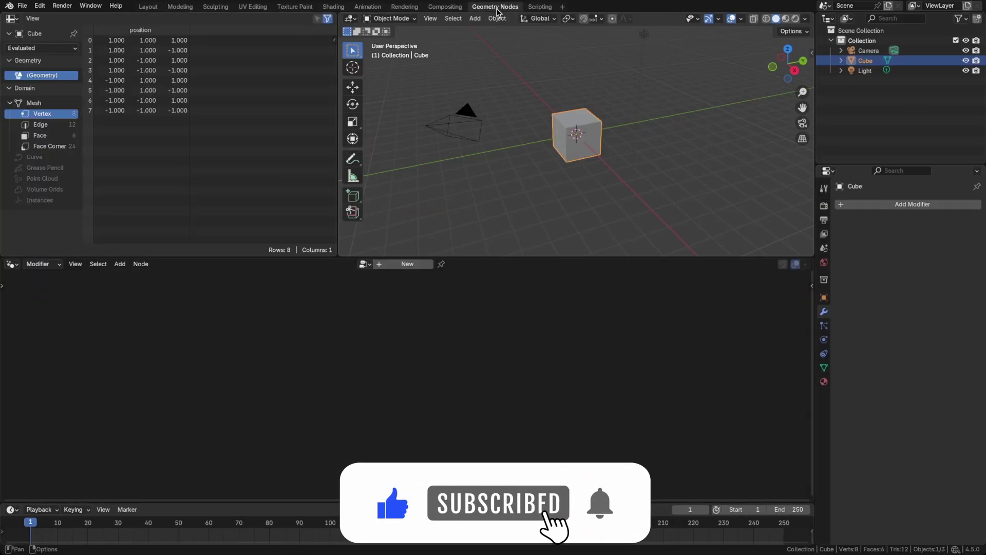
left_click(407, 263)
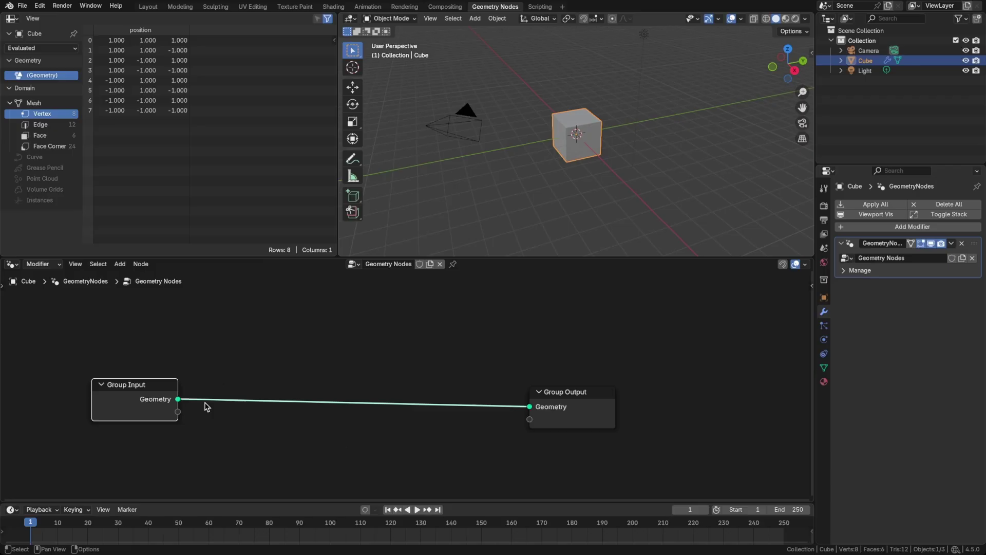
key("x")
key("shift+a")
mouse_move(196, 398)
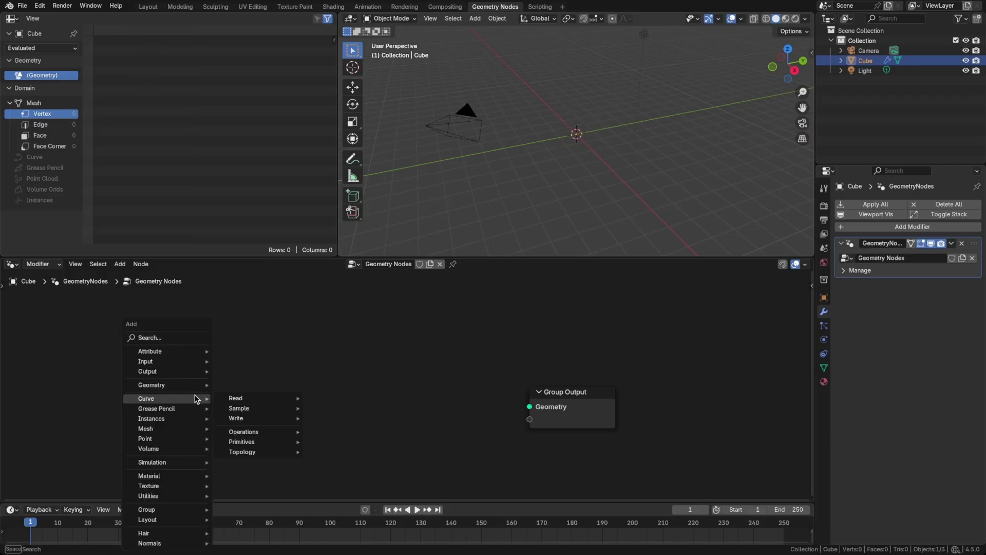
type("curvel")
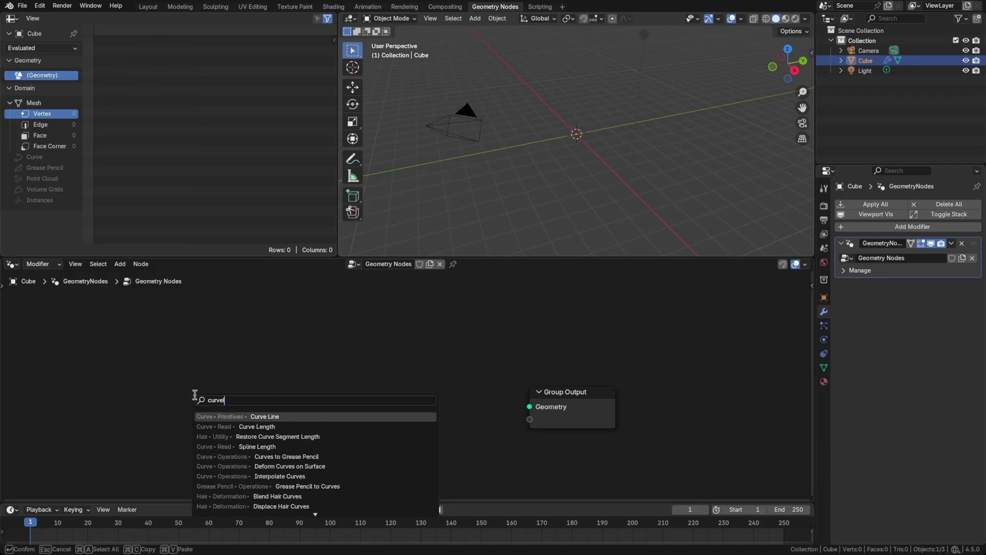
key("BackSpace")
key("BackSpace")
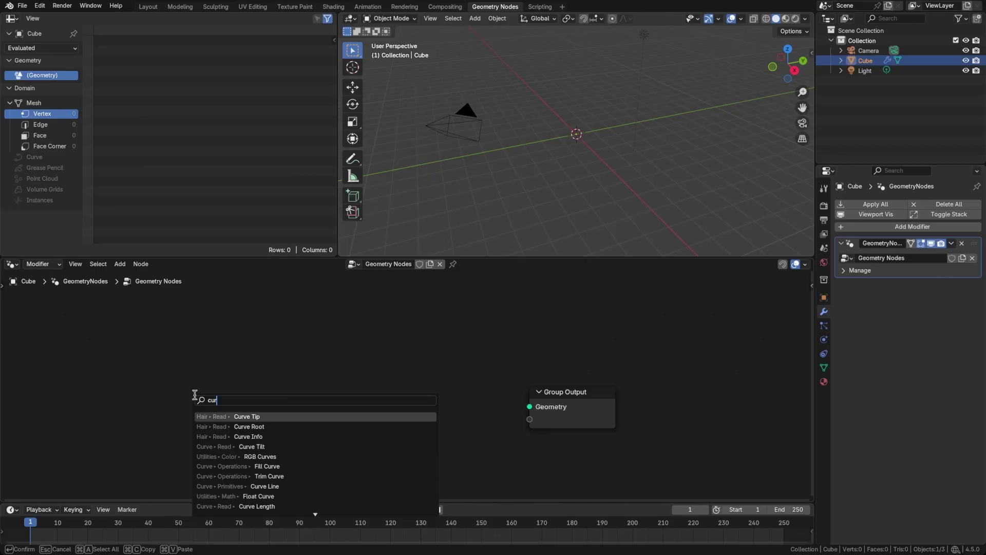
type("ci")
key("Return")
left_click(165, 374)
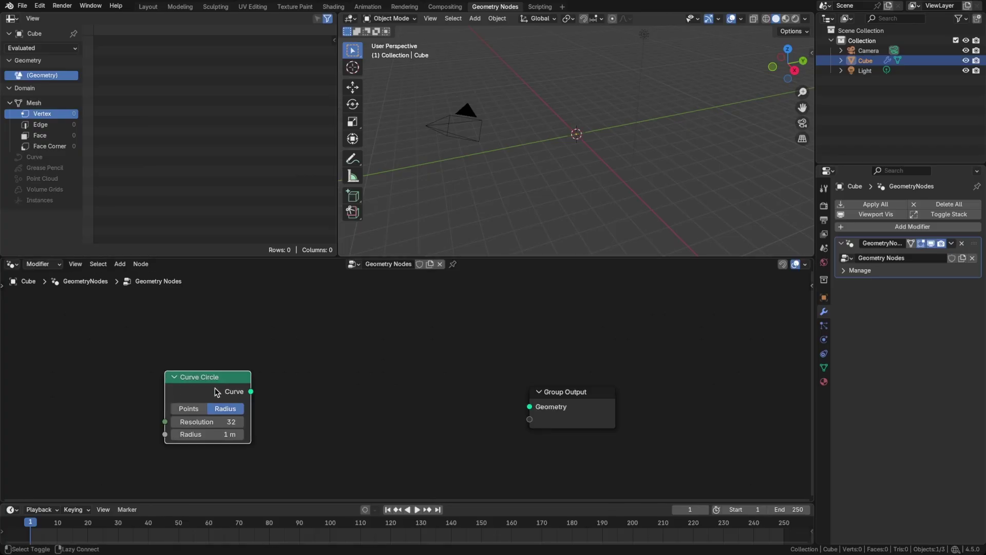
left_click_drag(216, 392, 151, 390)
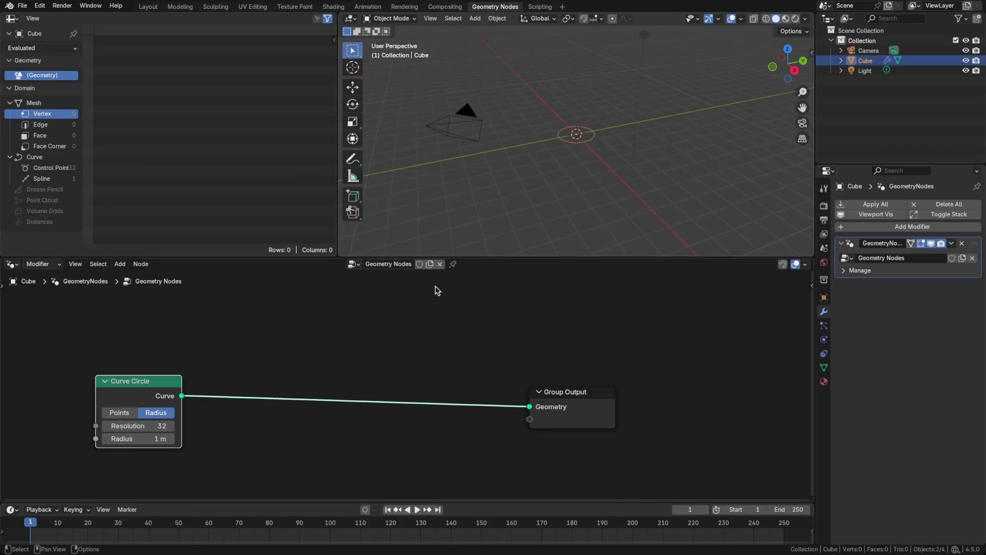
Move Group Output aside and set the Curve Circle radius to 1.62 m
middle_click_drag(553, 157, 576, 143)
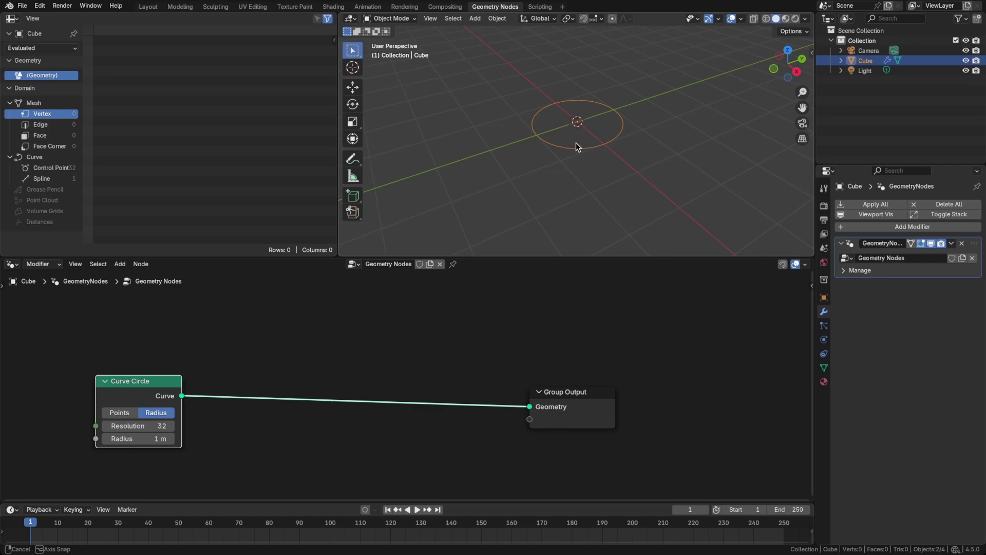
scroll(576, 143, "up", 2)
left_click_drag(570, 391, 732, 383)
left_click_drag(138, 438, 170, 439)
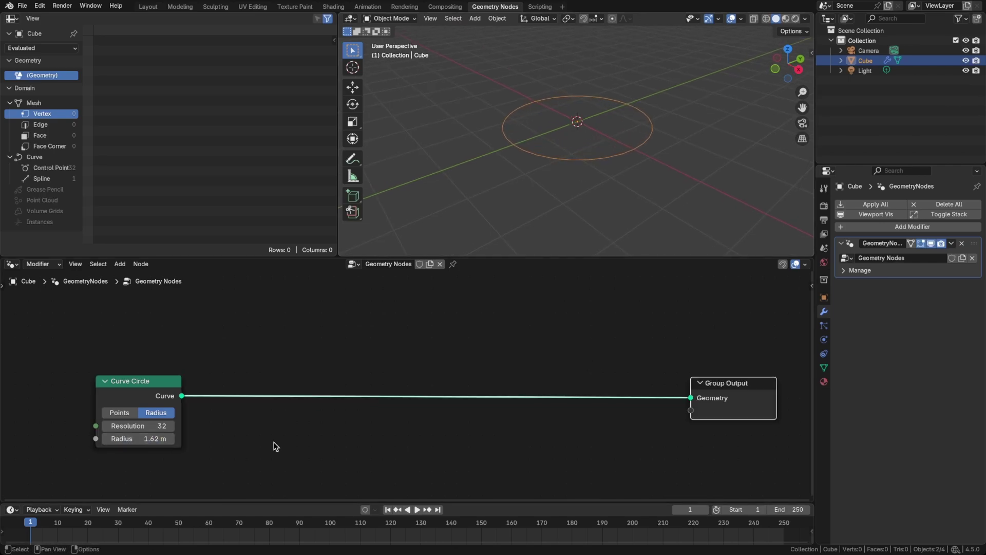
scroll(307, 440, "down", 3)
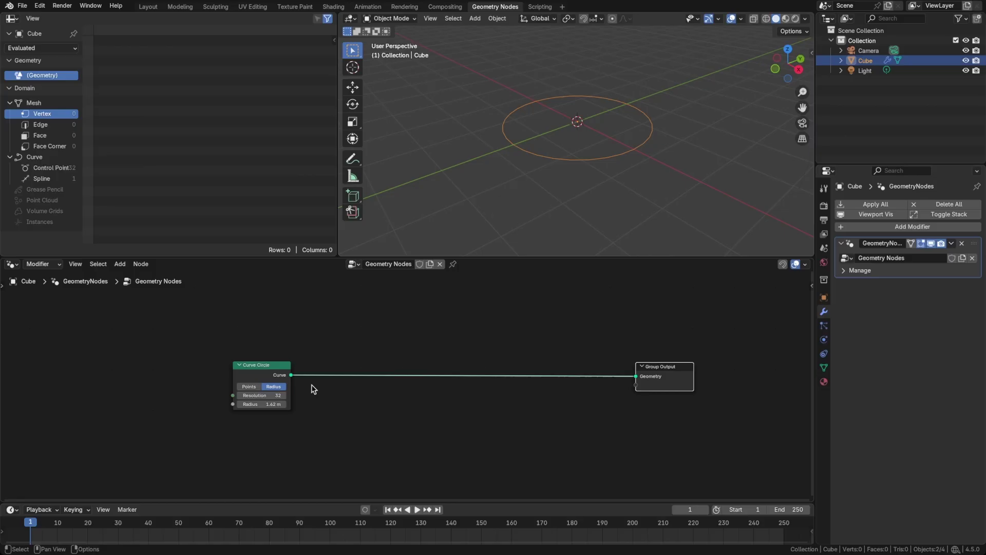
Insert a Curve to Mesh node between the Curve Circle and Group Output
key("Home")
key("shift+a")
mouse_move(289, 396)
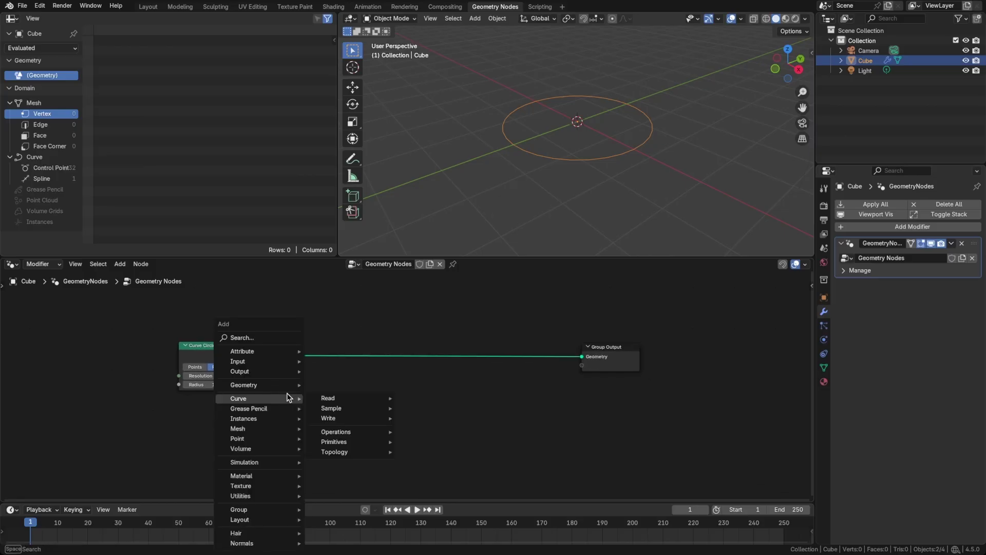
type("conveer")
key("ctrl+BackSpace")
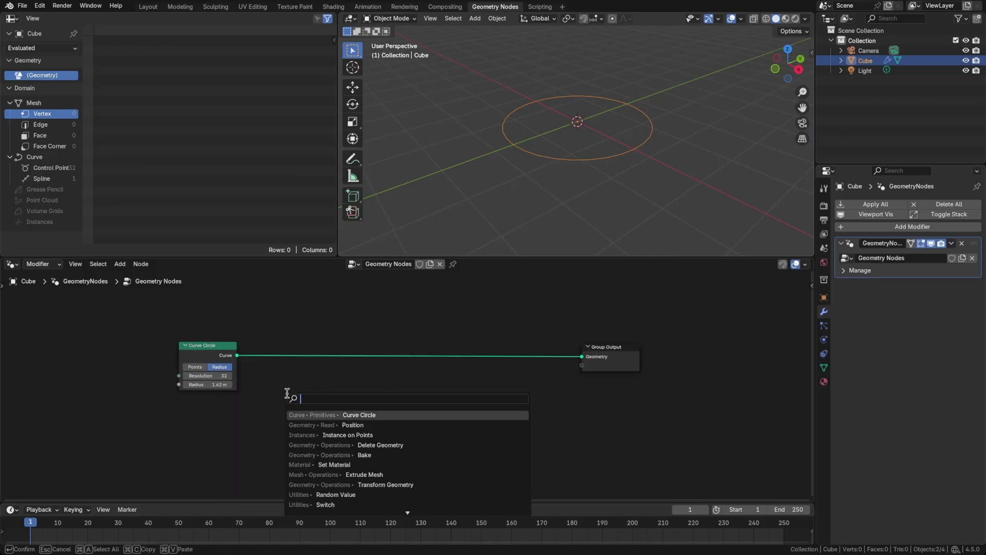
type("curve to mesh")
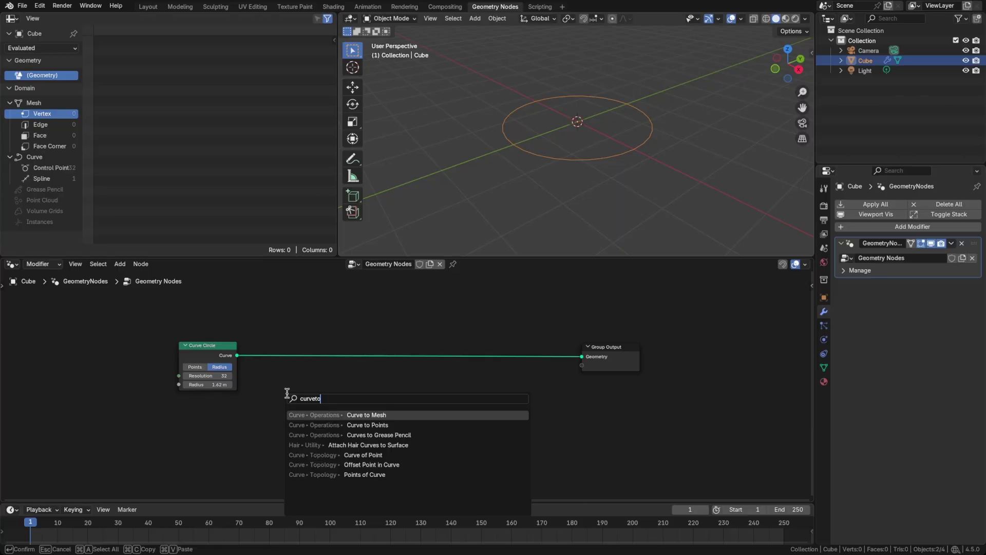
key("Return")
left_click(285, 343)
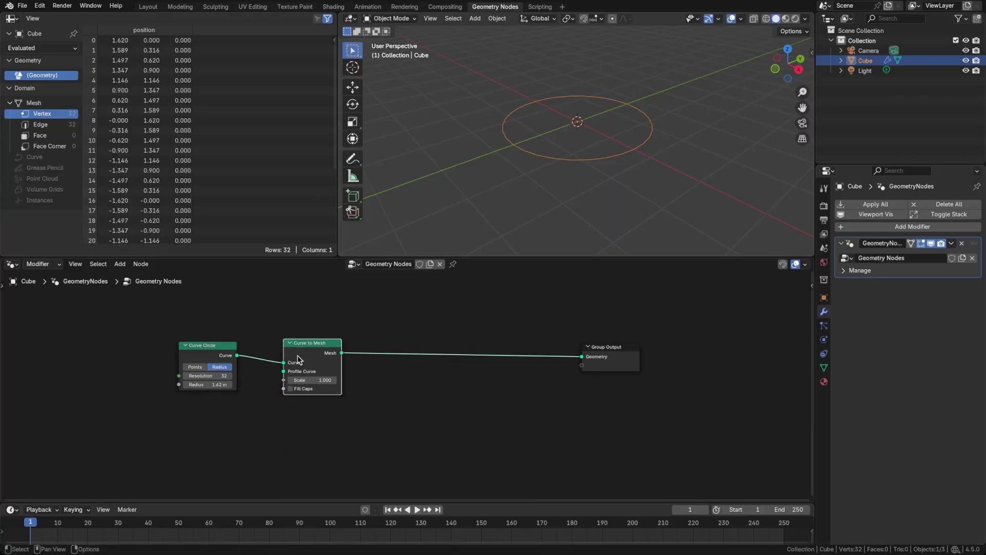
Duplicate the Curve Circle as the Profile Curve with a 0.37 m radius
left_click(218, 358)
key("shift+d")
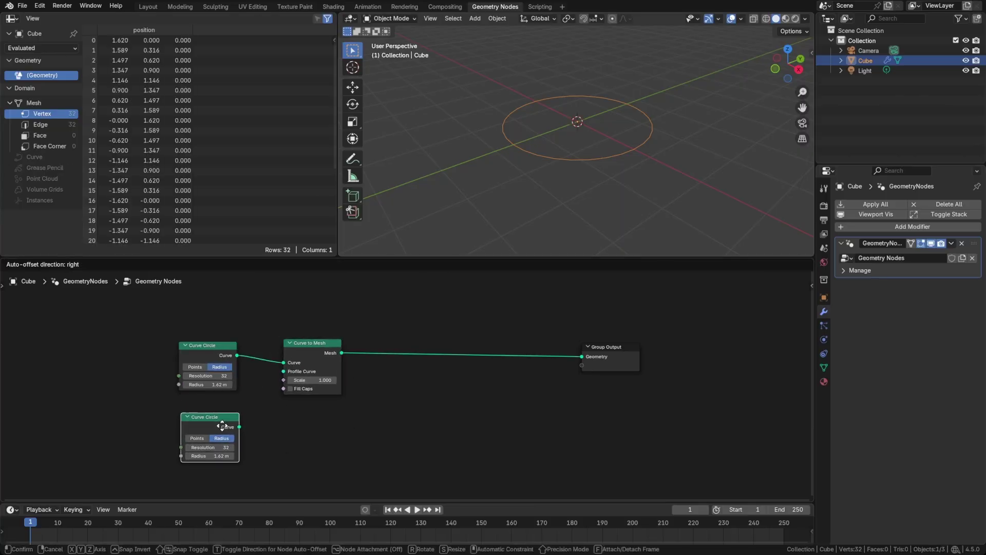
left_click(234, 425)
left_click_drag(239, 420, 283, 371)
left_click_drag(220, 450, 162, 450)
scroll(380, 411, "right", 2)
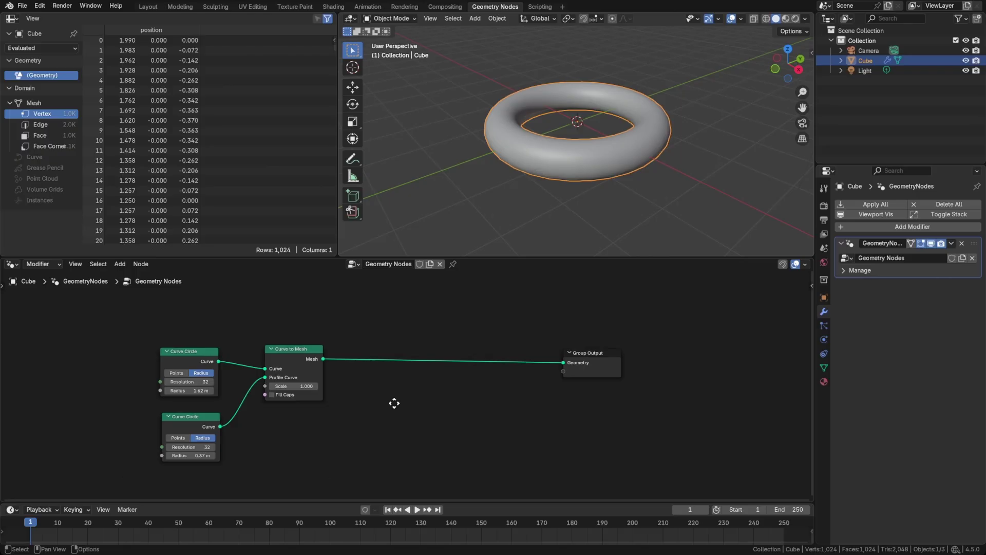
left_click_drag(586, 369, 671, 366)
left_click(320, 369)
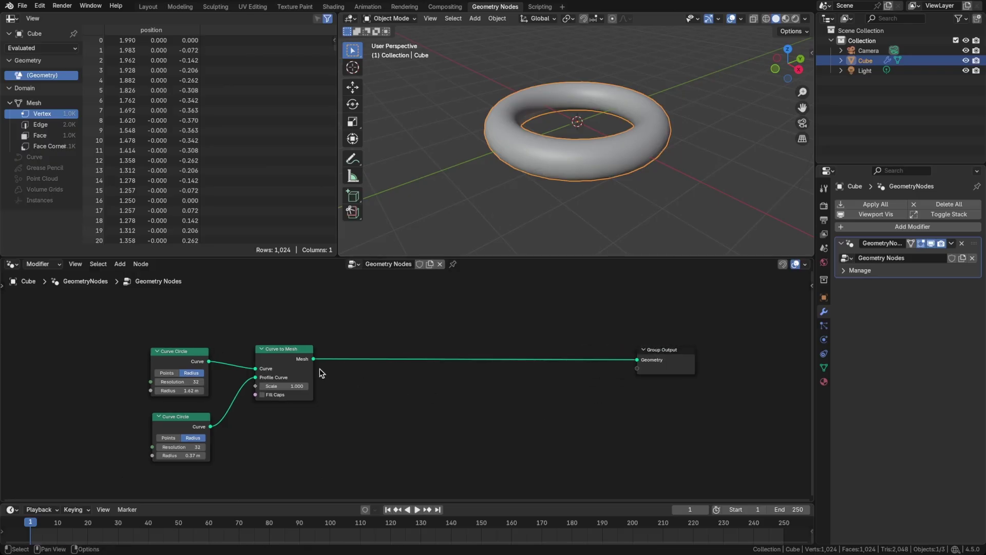
Insert a Mesh to Volume node after Curve to Mesh and move Group Output right
key("shift+a")
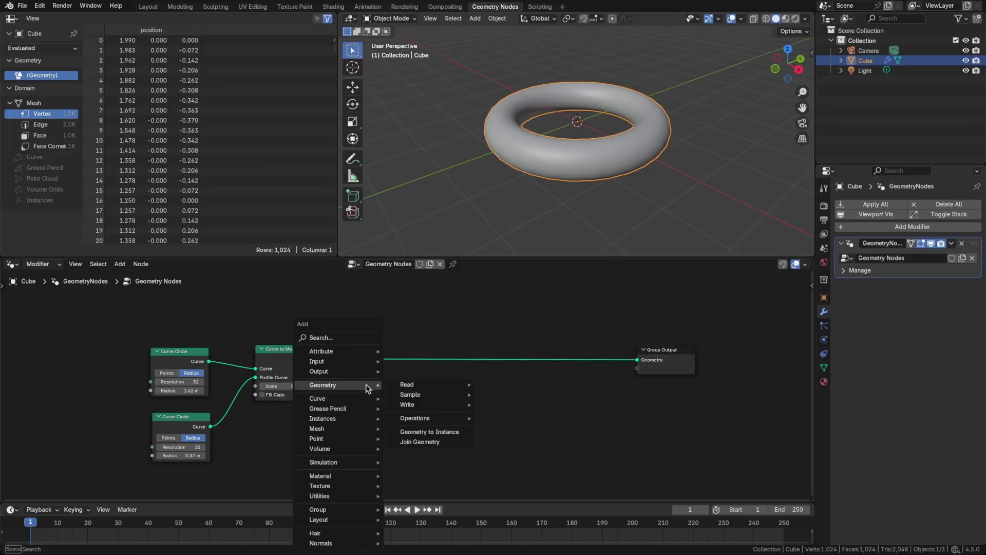
type("meshtovo")
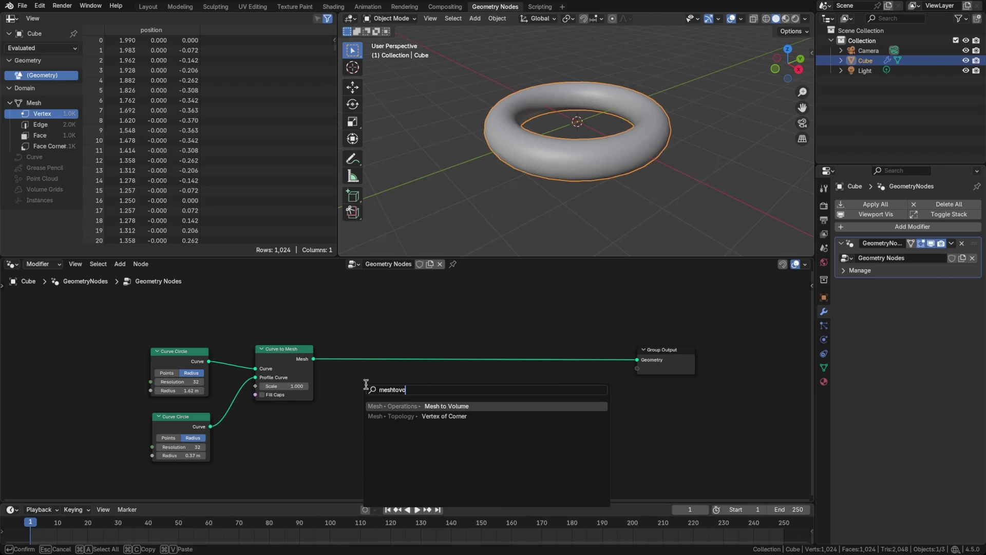
key("Return")
left_click(359, 343)
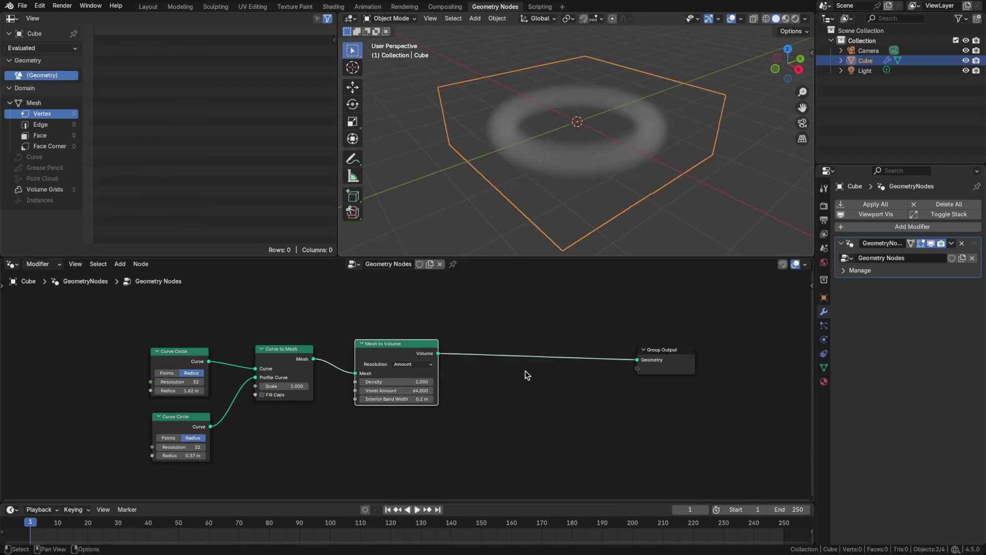
left_click_drag(666, 359, 783, 351)
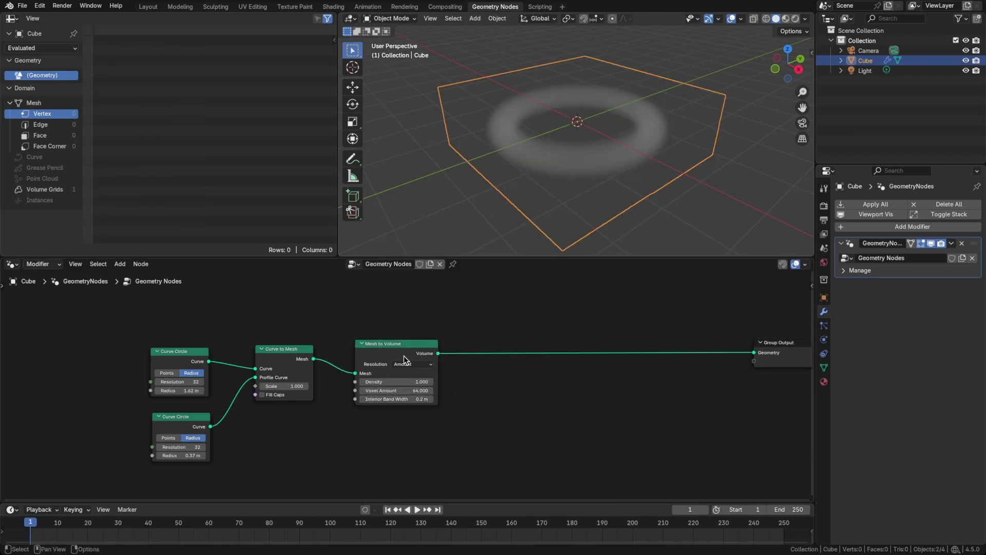
Add Distribute Points in Volume onto the volume link with density 50
key("shift+a")
mouse_move(534, 399)
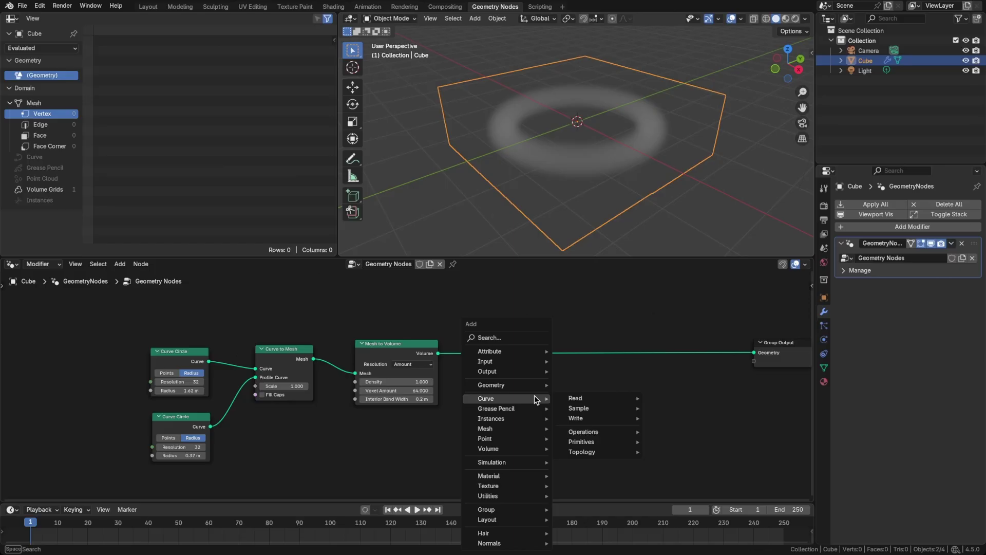
type("distp")
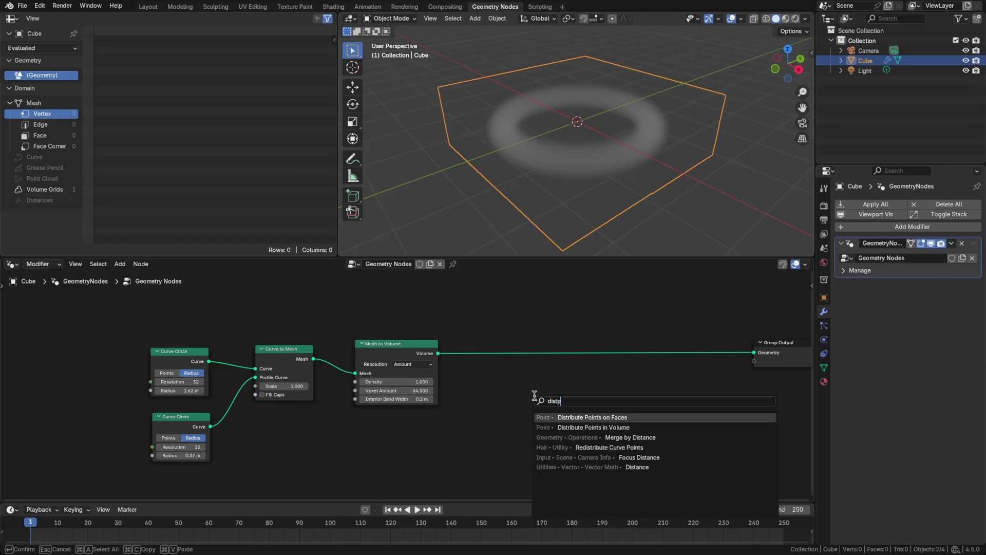
key("Down")
key("Return")
left_click(483, 345)
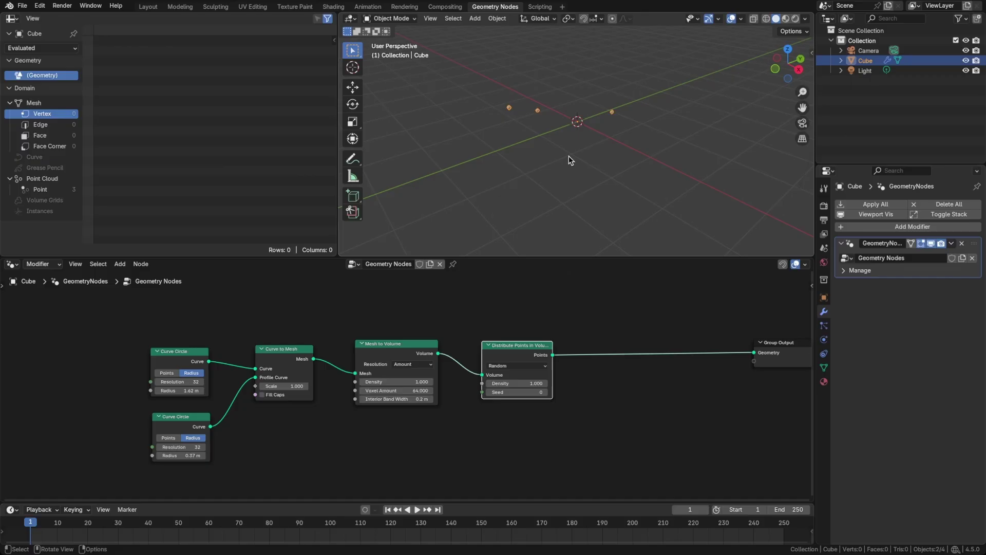
middle_click_drag(569, 156, 559, 198)
left_click_drag(507, 383, 542, 383)
middle_click_drag(609, 166, 621, 267)
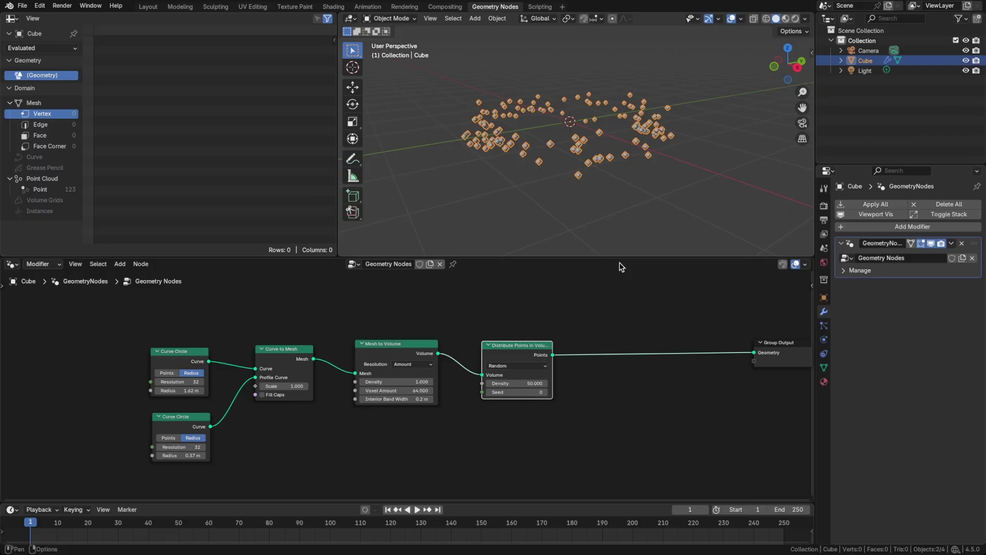
Widen the main Curve Circle radius to 2.42 m and move Group Output further right
scroll(513, 391, "down", 3)
middle_click_drag(489, 383, 510, 366)
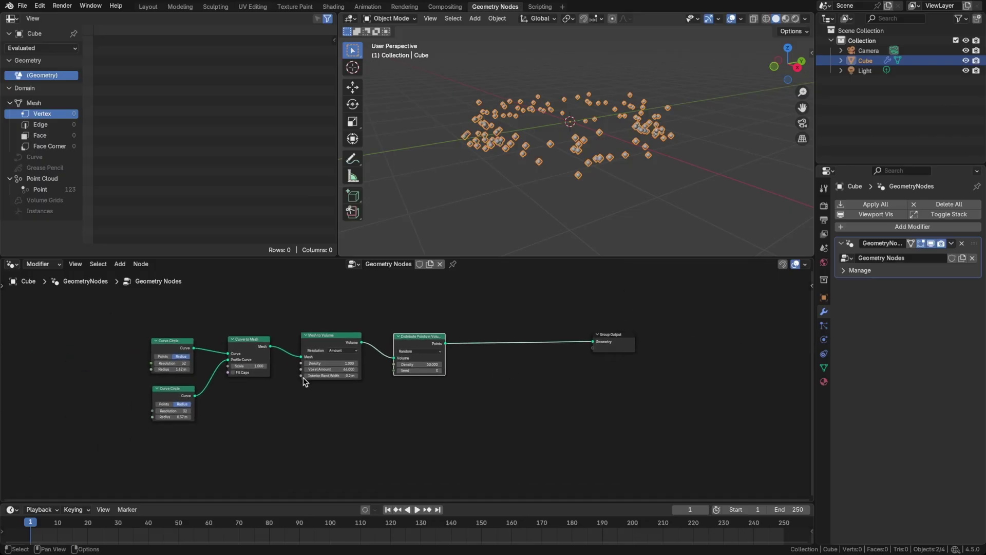
mouse_move(170, 416)
left_mouse_down()
mouse_move(196, 415)
mouse_move(170, 415)
left_mouse_up()
left_click_drag(165, 369, 208, 370)
left_click_drag(613, 335, 761, 335)
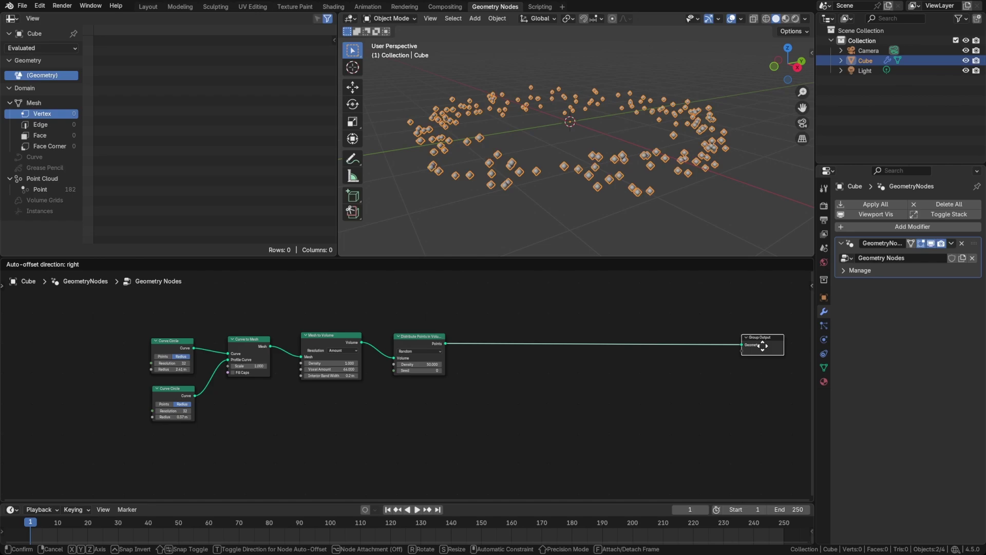
middle_click_drag(622, 385, 580, 429)
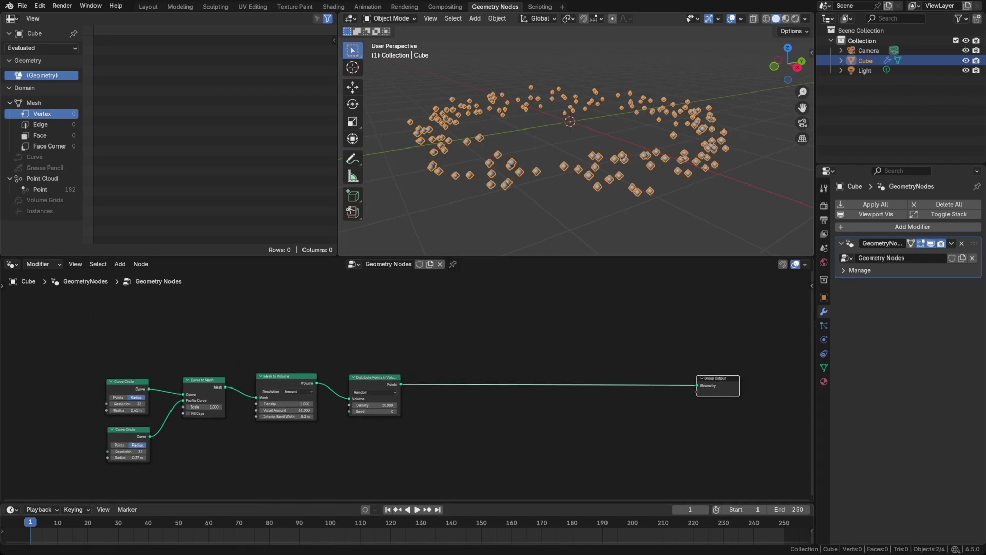
left_click(588, 419)
middle_click_drag(495, 371, 418, 392)
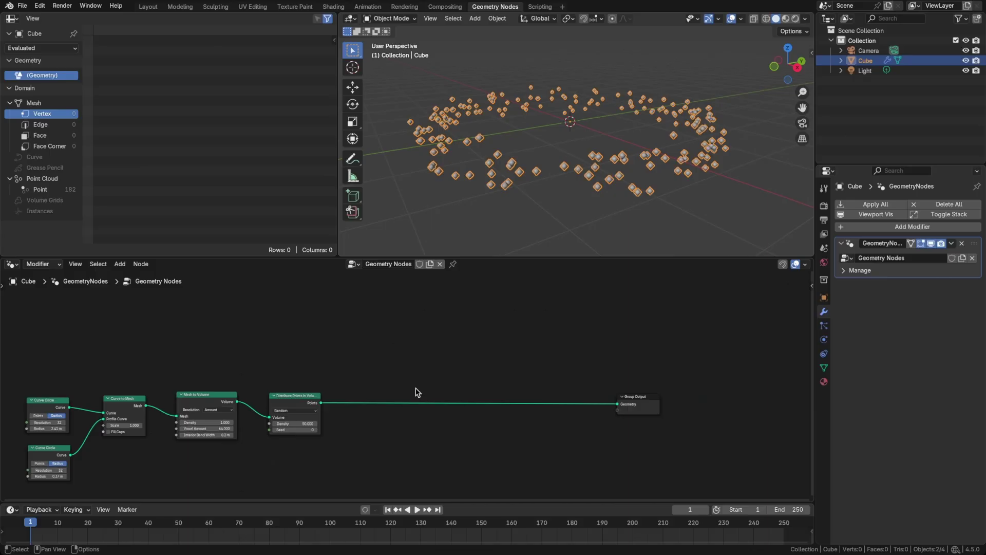
left_click_drag(642, 410, 752, 410)
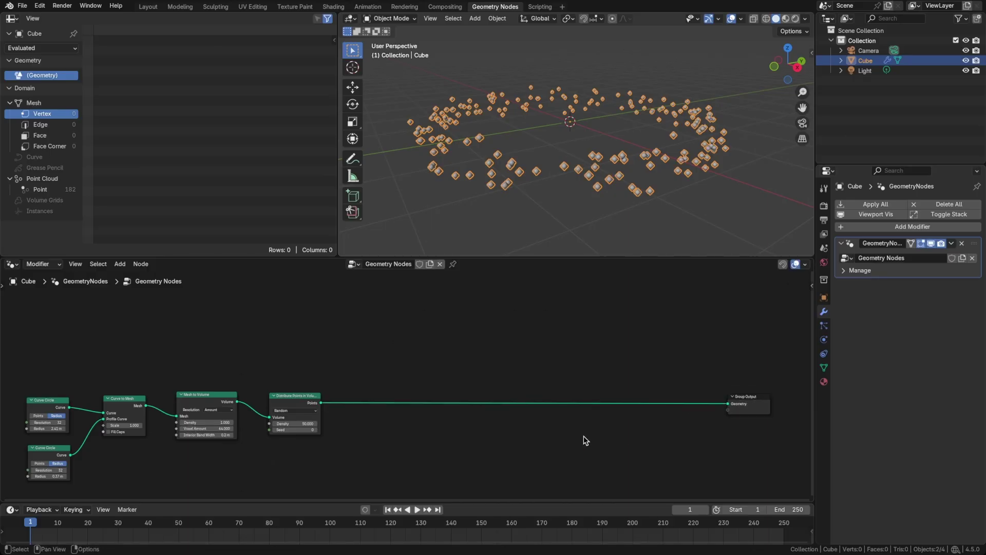
middle_click_drag(583, 436, 570, 410)
Add a For Each Element zone fed by the scattered points, passing each element through
key("shift+a")
type("for each")
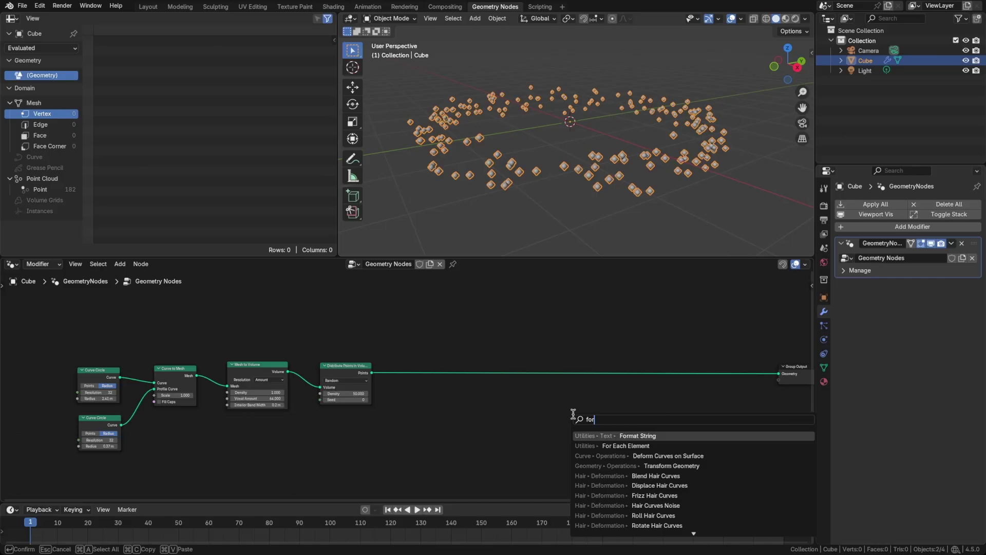
key("Return")
left_click(501, 334)
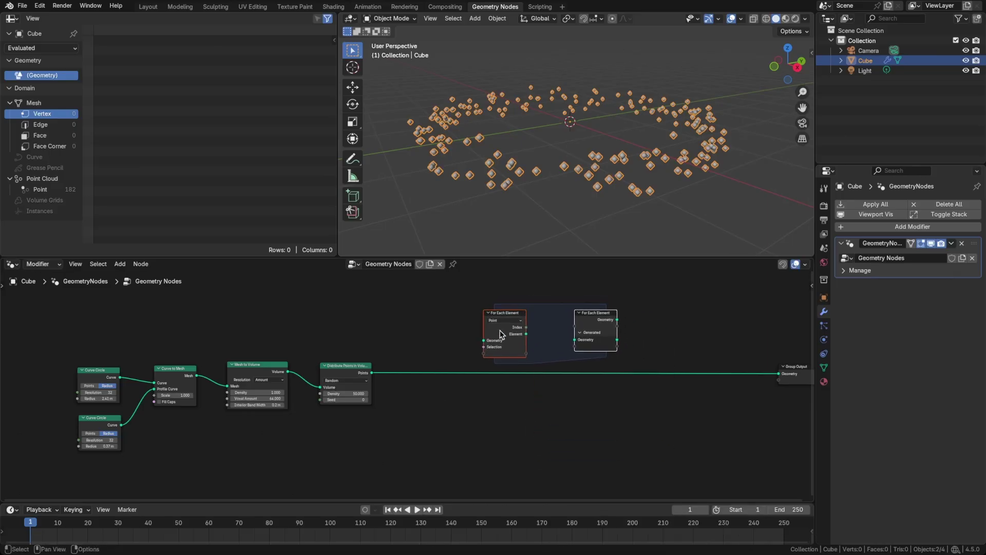
scroll(380, 375, "up", 2)
middle_click_drag(379, 375, 303, 401)
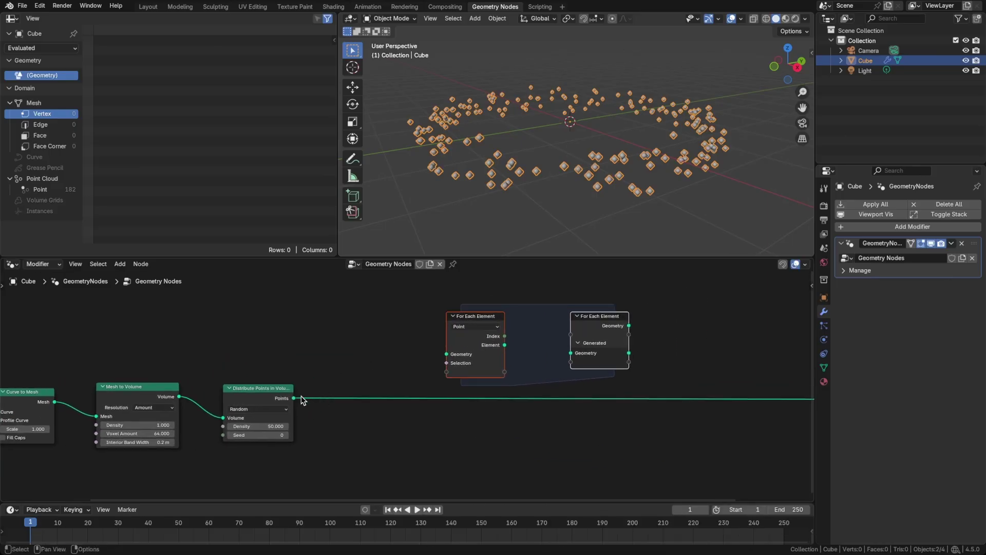
left_click_drag(294, 399, 445, 356)
left_click_drag(506, 345, 571, 353)
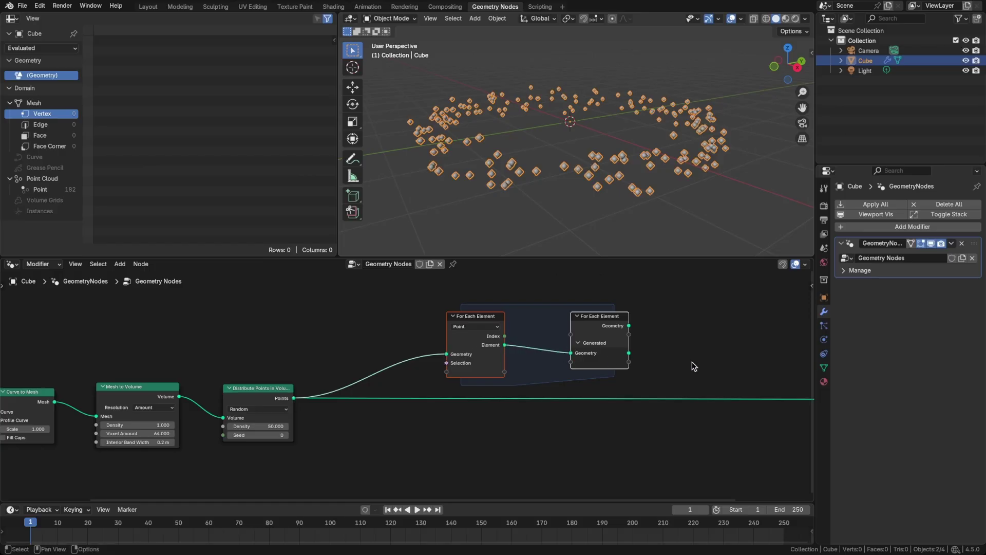
Send the zone's Generated geometry to Group Output and widen the zone
middle_click_drag(692, 362, 485, 374)
left_click_drag(411, 364, 632, 408)
left_click_drag(395, 337, 539, 360)
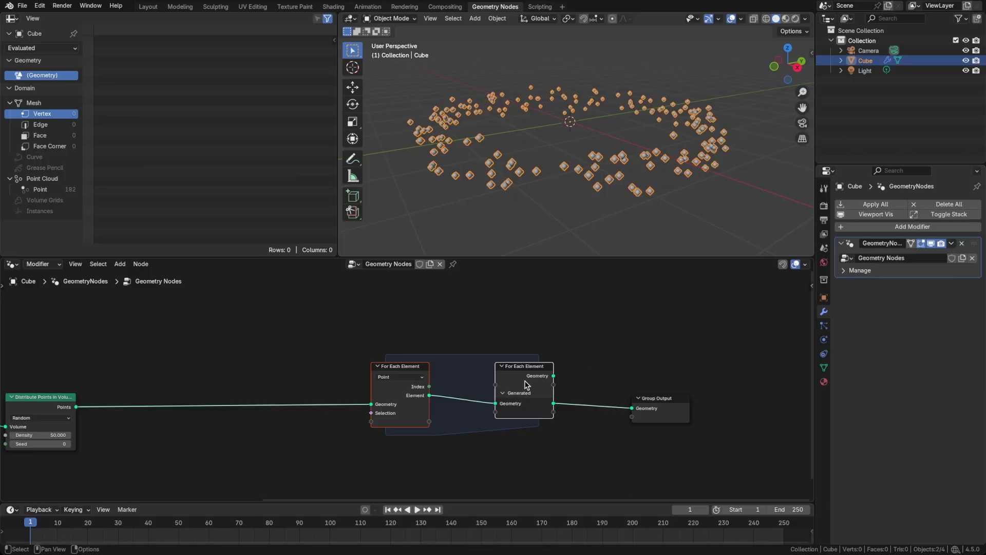
left_click_drag(401, 367, 200, 370)
middle_click_drag(376, 348, 467, 349)
scroll(467, 348, "down", 2)
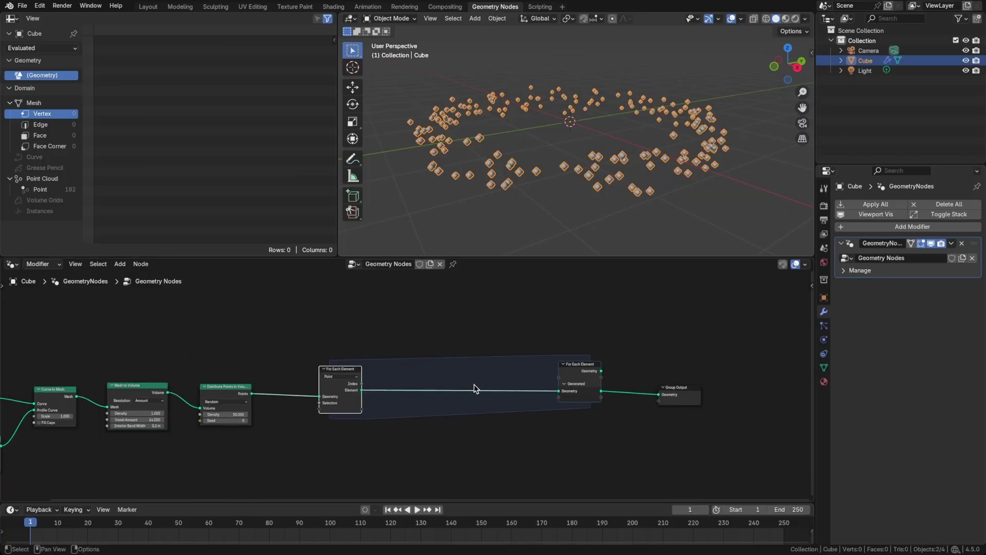
Insert an Instance on Points node inside the For Each Element zone
key("shift+a")
mouse_move(465, 371)
left_click(585, 375)
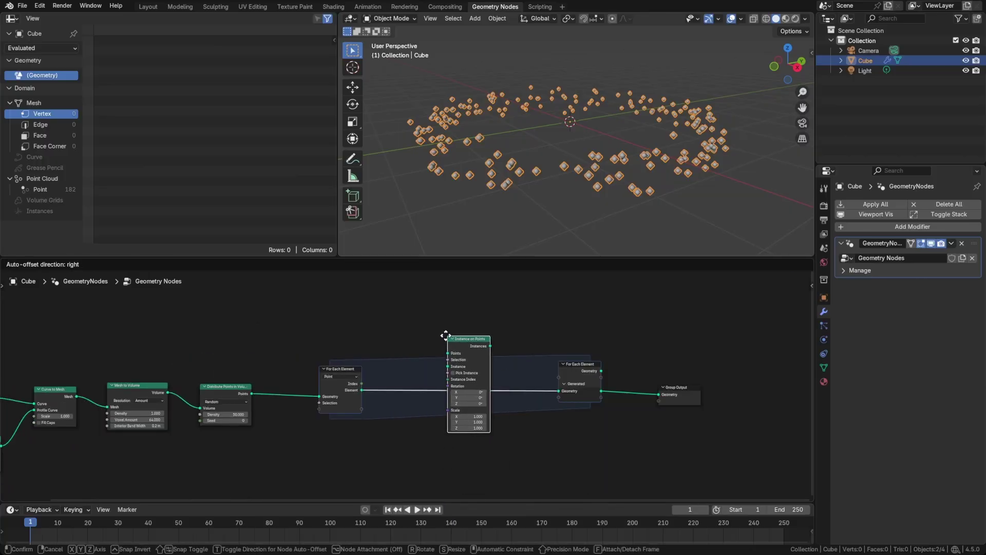
left_click(446, 334)
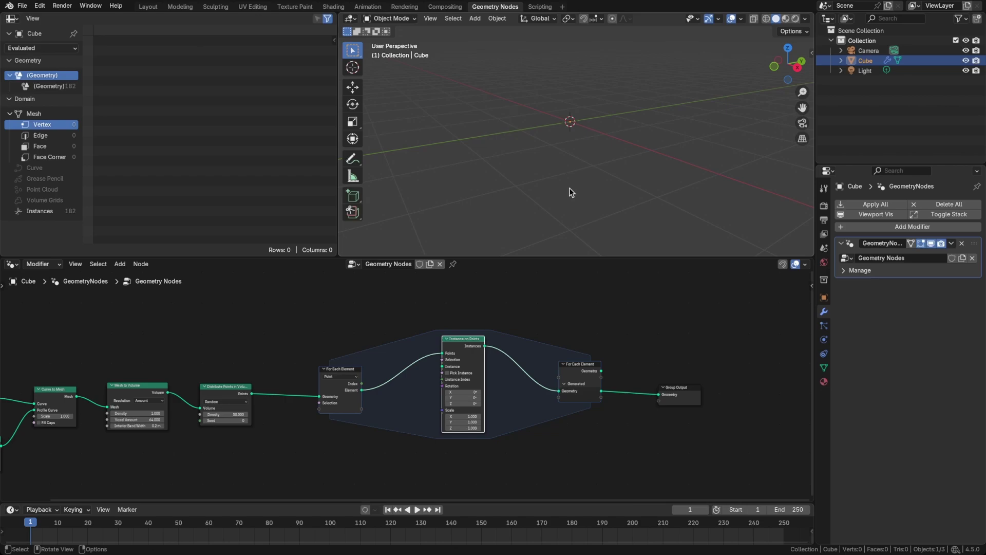
middle_click_drag(363, 306, 467, 372)
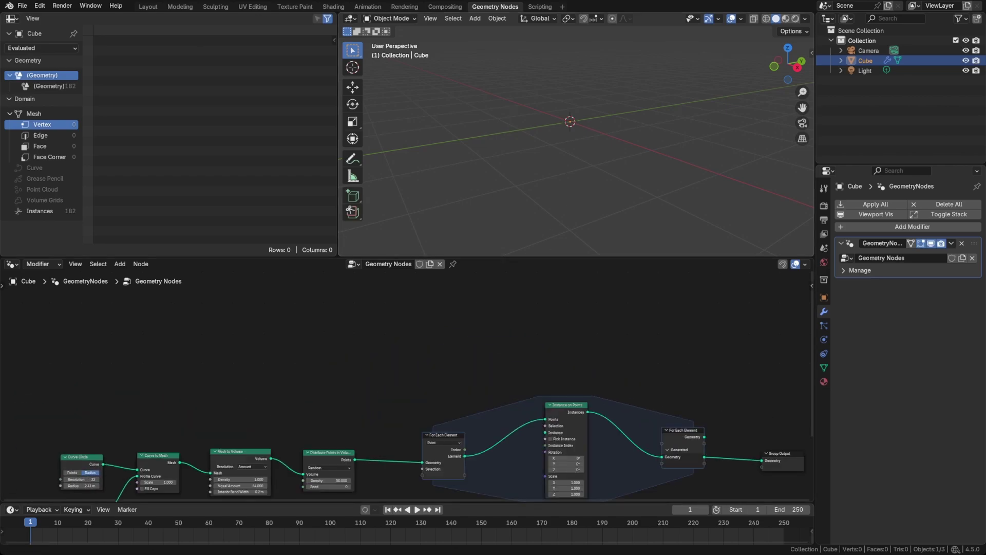
Add a String to Curves node with text '01' as the Instance on Points instance
key("shift+a")
mouse_move(398, 360)
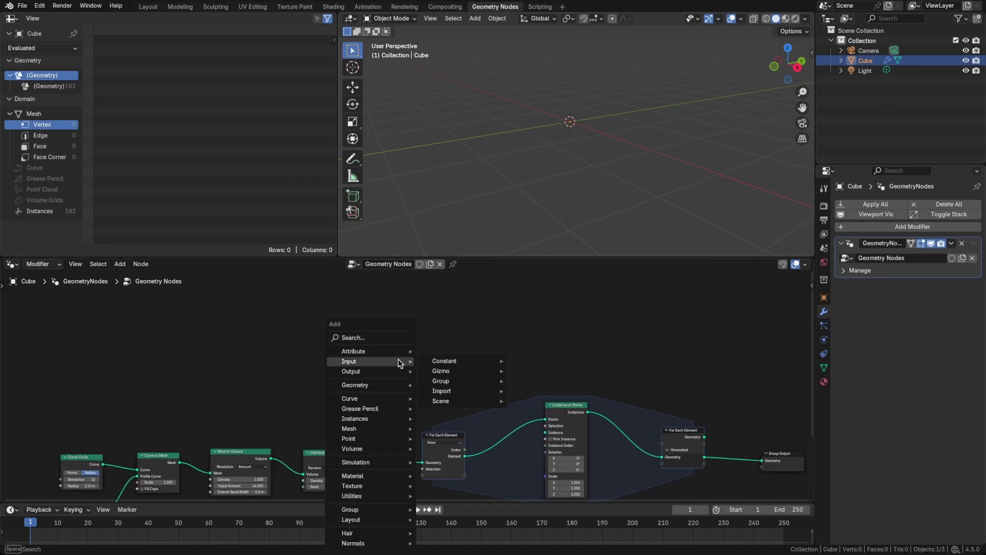
type("string to")
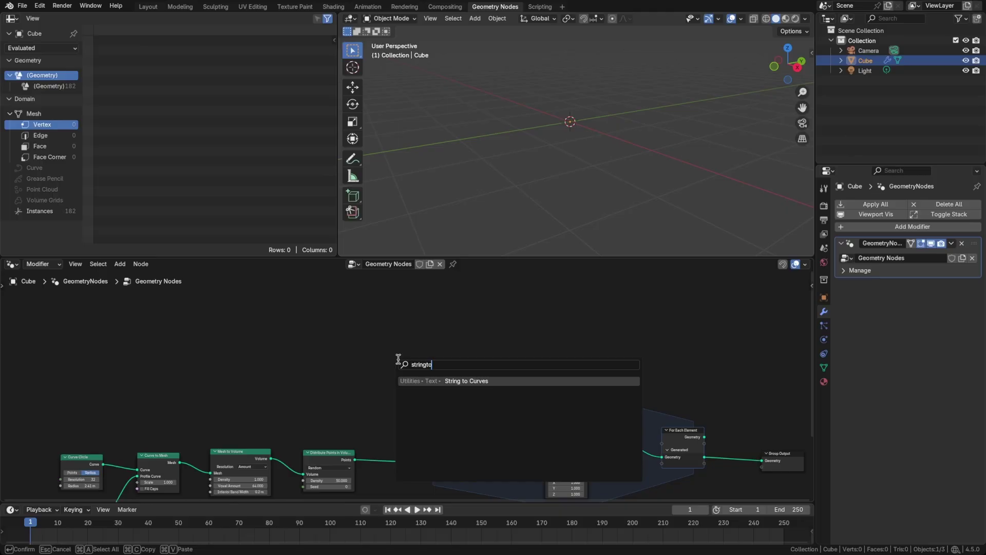
key("Return")
left_click(397, 303)
scroll(424, 357, "up", 2)
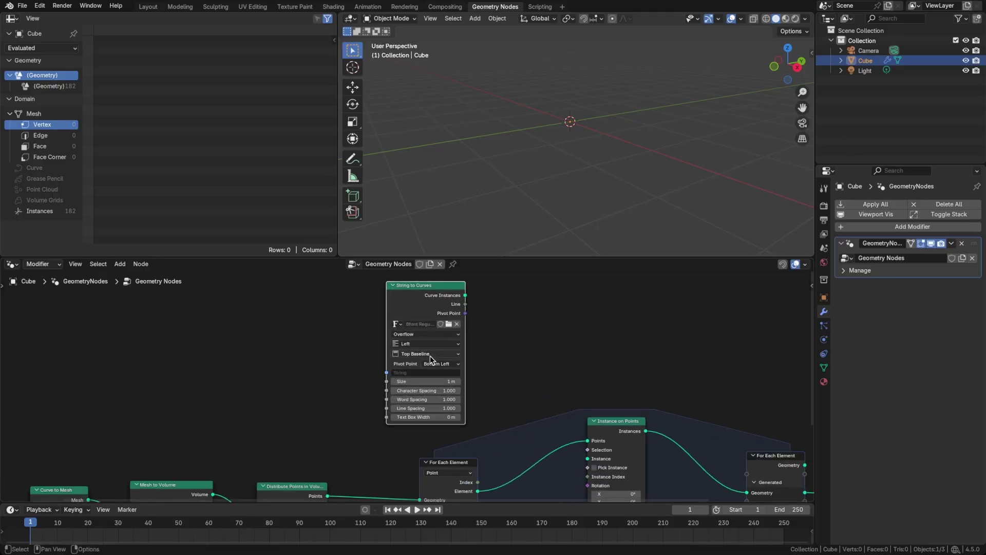
left_click_drag(495, 257, 488, 216)
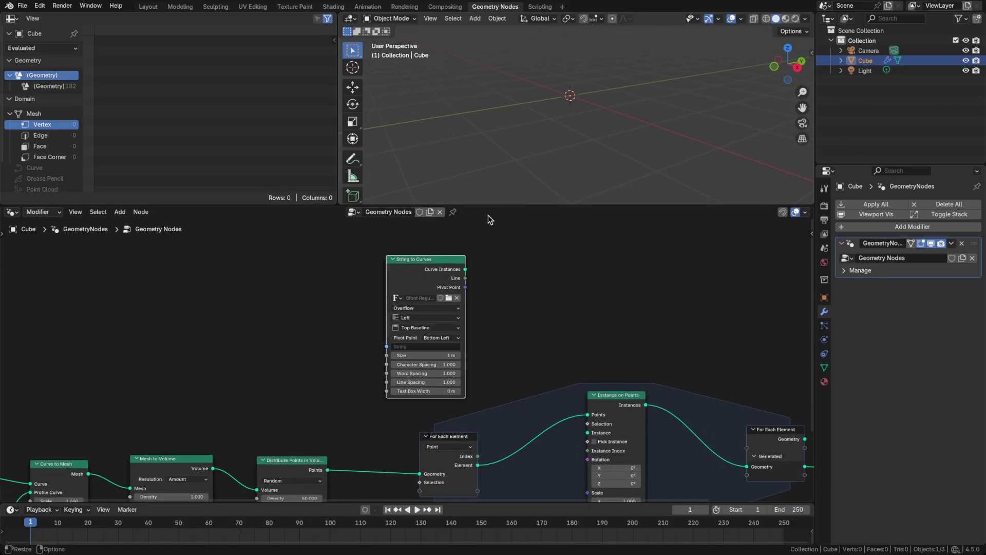
left_click_drag(465, 269, 589, 436)
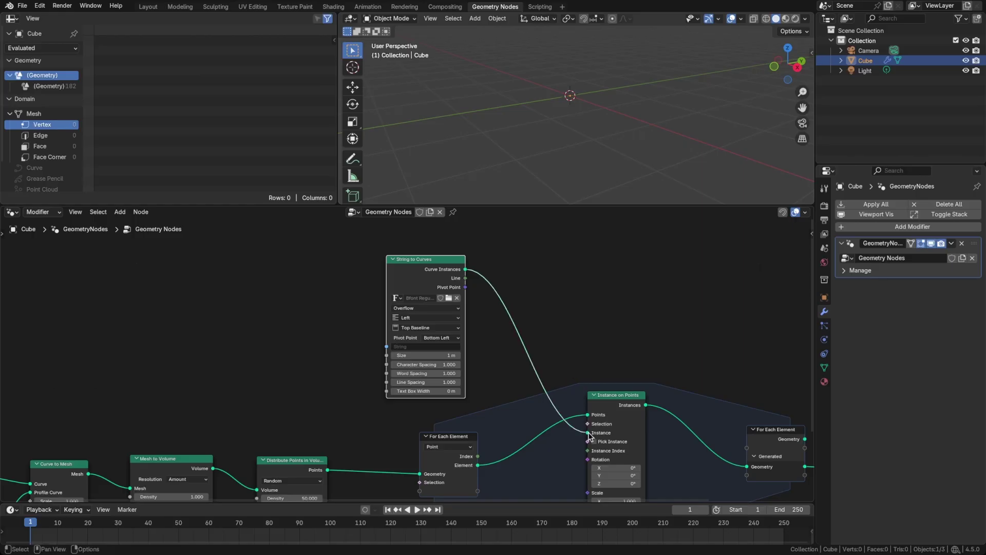
left_click_drag(439, 272, 473, 271)
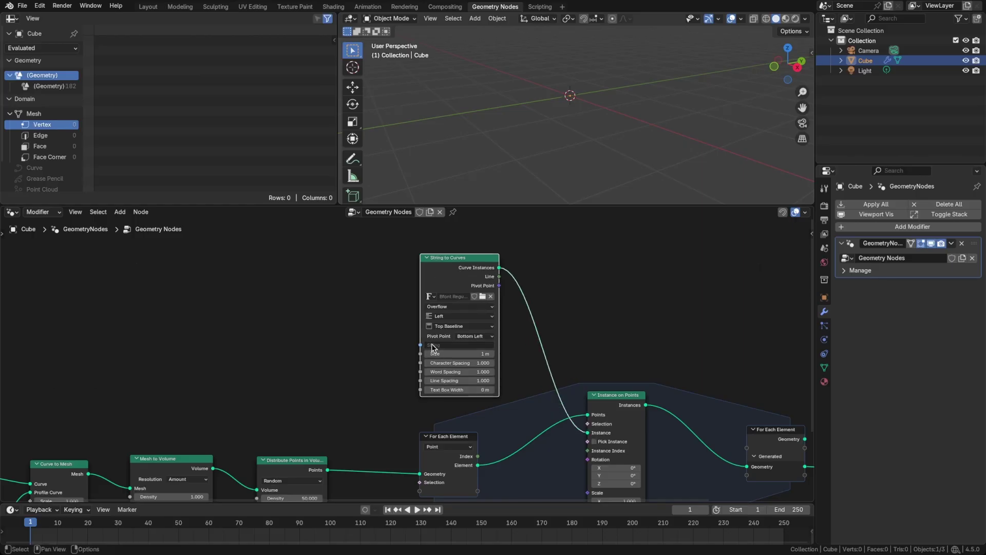
left_click(433, 346)
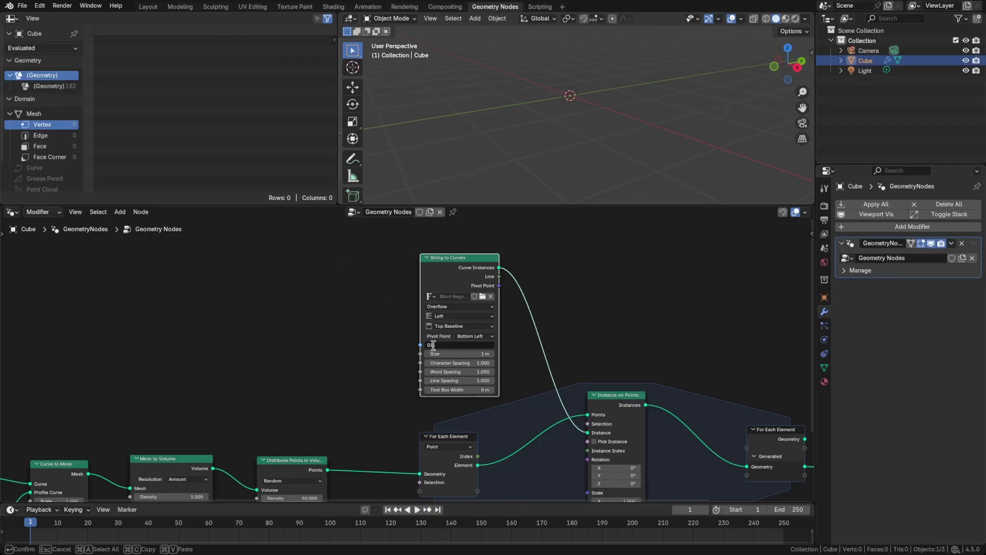
key("Return")
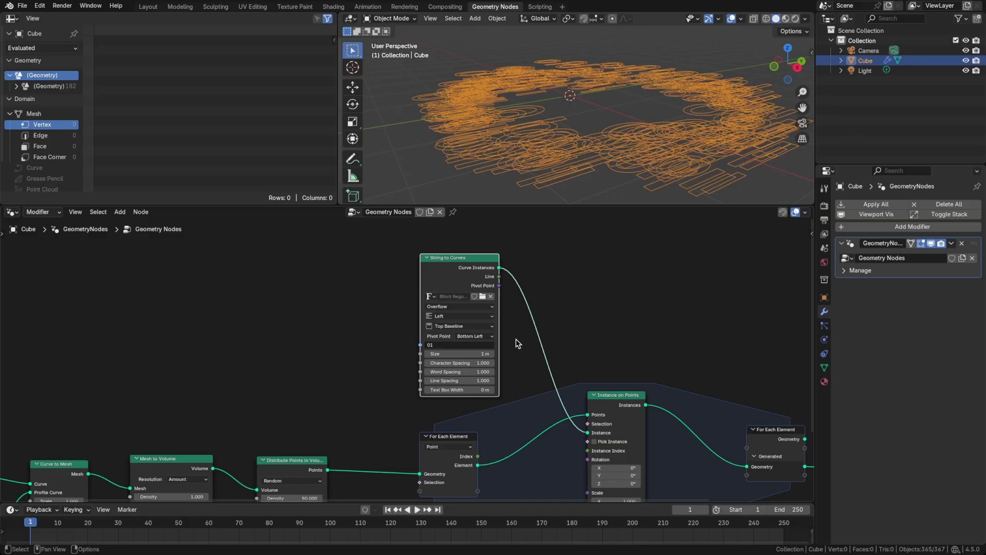
Add a Switch node set to the String data type beside the text node
key("shift+a")
type("sw")
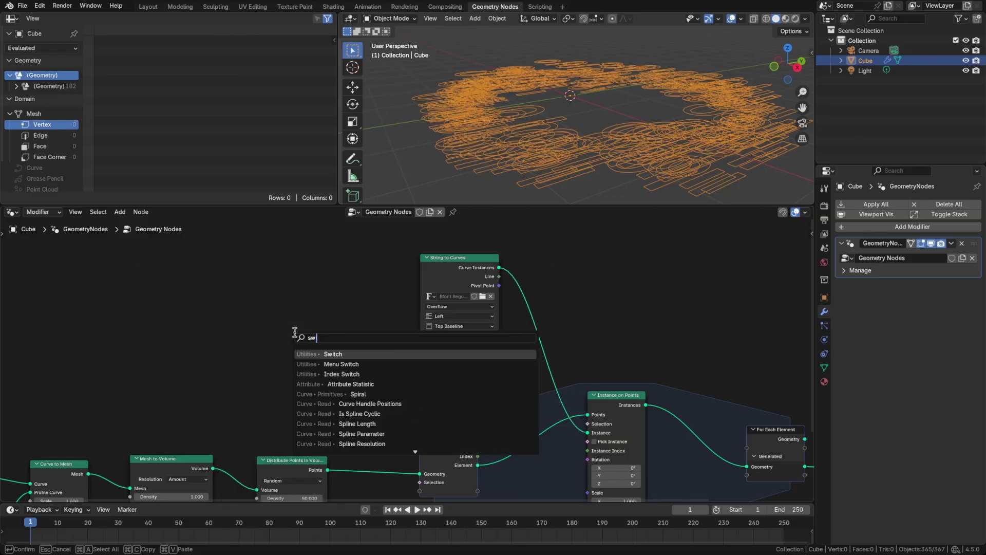
type("itch")
key("Return")
left_click(244, 302)
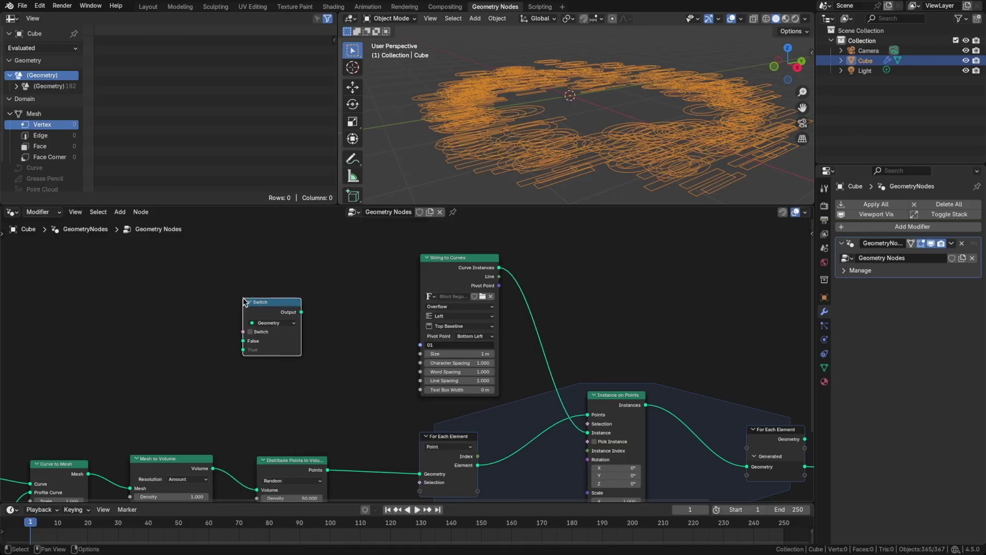
left_click(273, 323)
left_click(279, 395)
left_click_drag(280, 314, 300, 322)
Set the Switch's False value to '0' and link its output to String to Curves' String
left_click(294, 349)
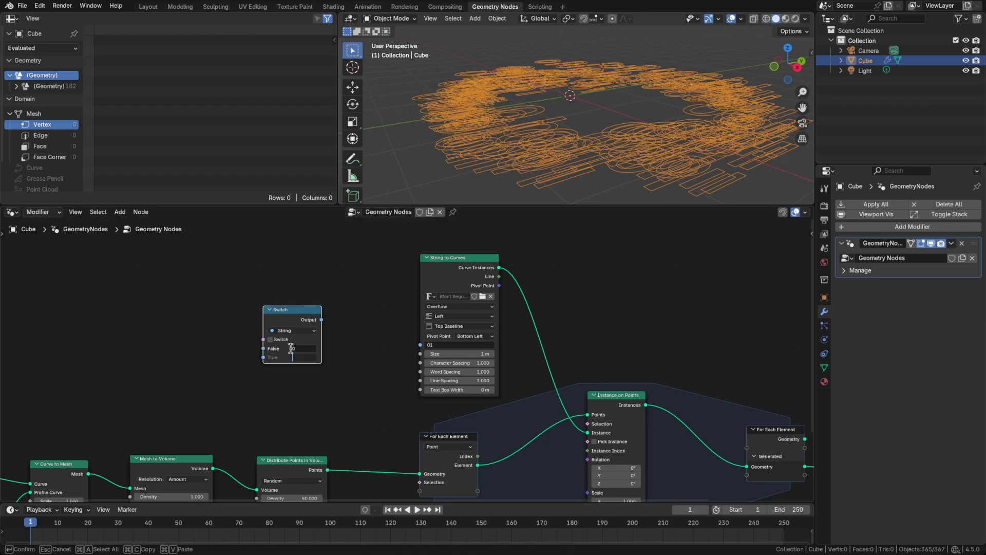
type("0")
key("Return")
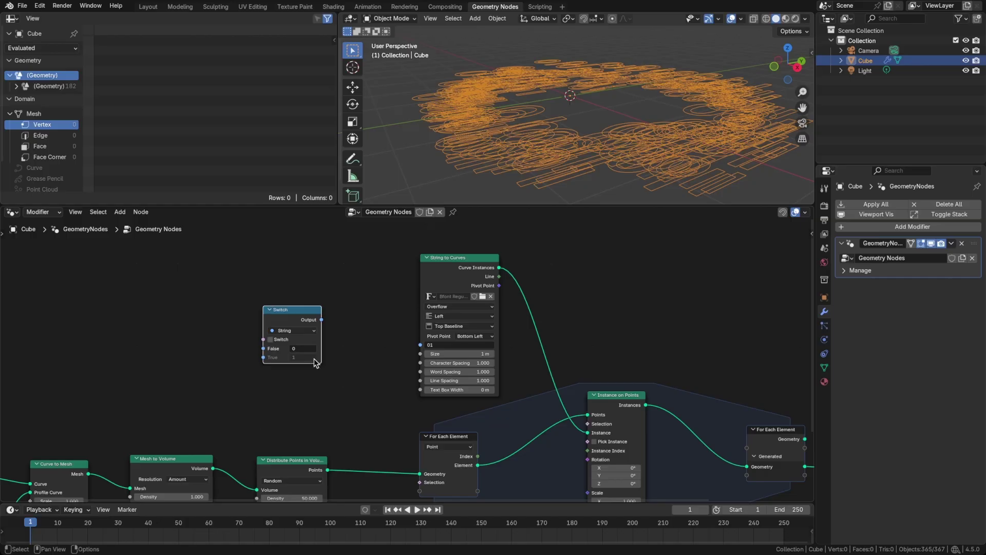
left_click_drag(322, 321, 339, 322)
left_click_drag(414, 348, 417, 346)
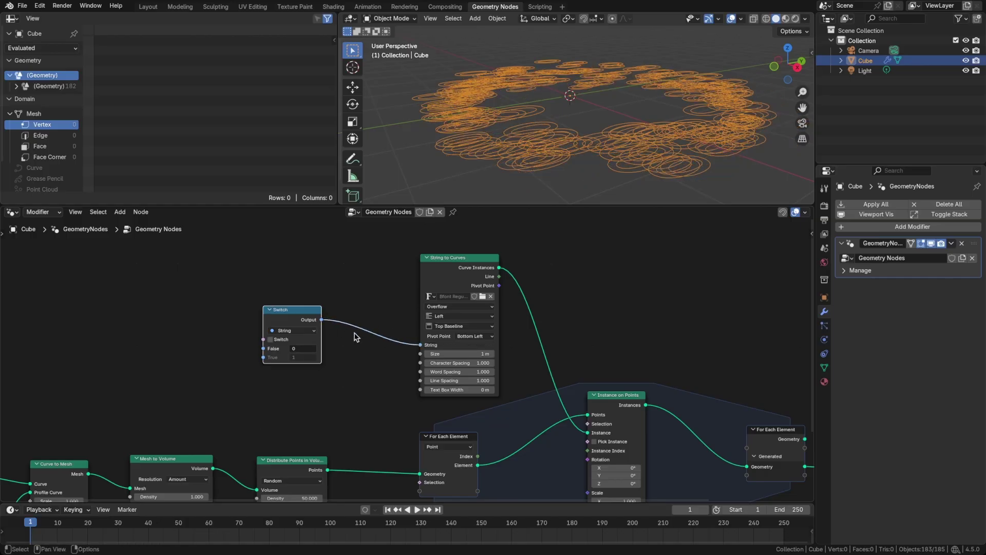
left_click_drag(290, 314, 243, 364)
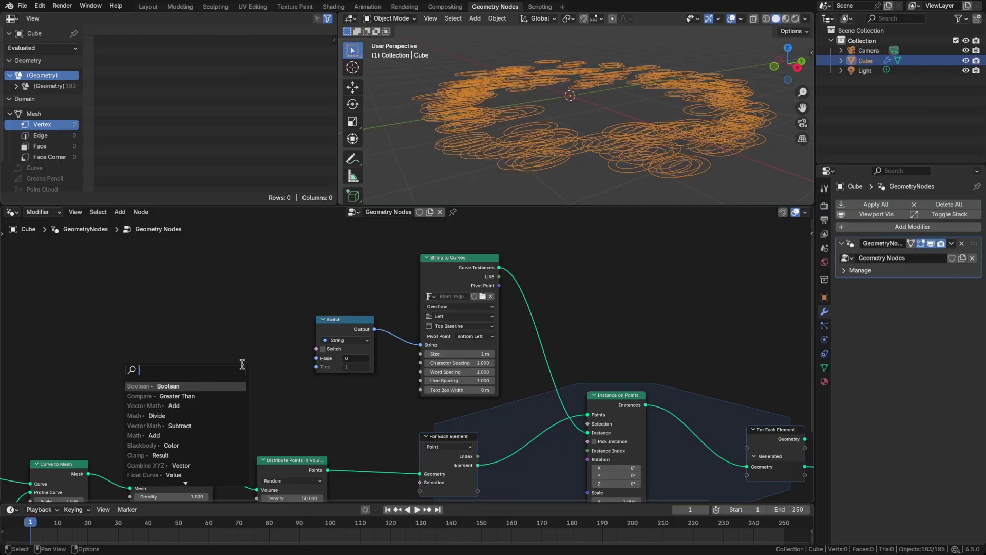
Drive the Switch with a Boolean Random Value node seeded by each element's Index
type("random")
key("Return")
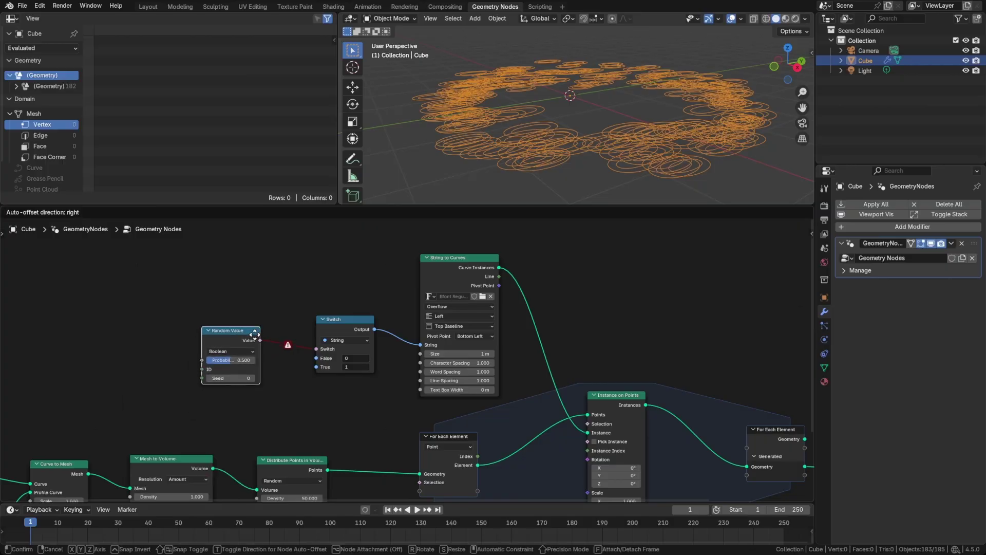
left_click(237, 350)
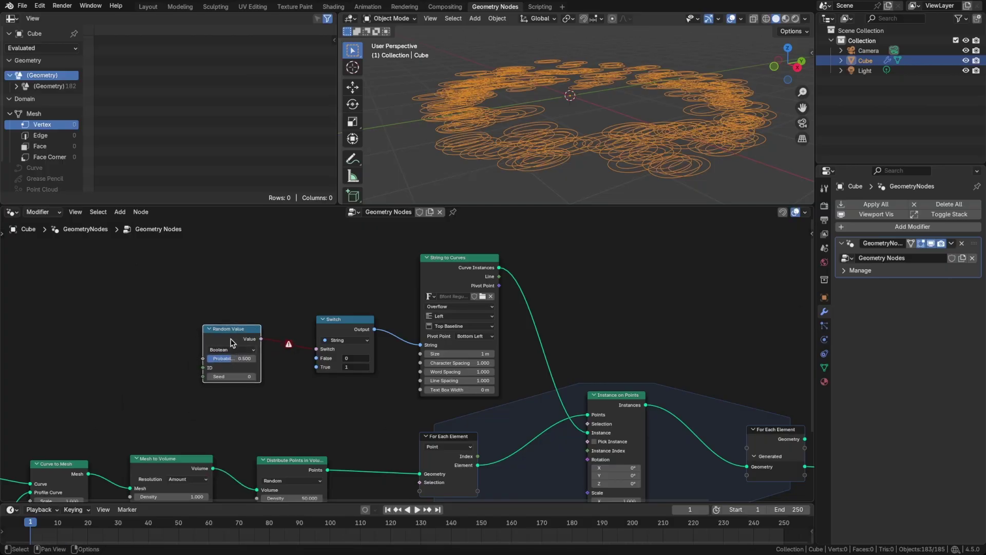
left_click_drag(236, 340, 268, 345)
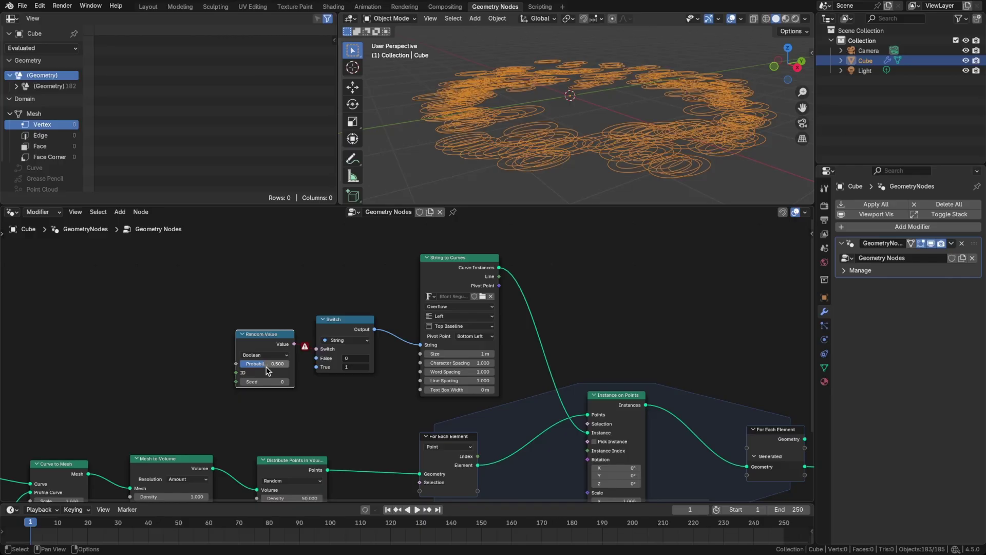
scroll(447, 407, "up", 2)
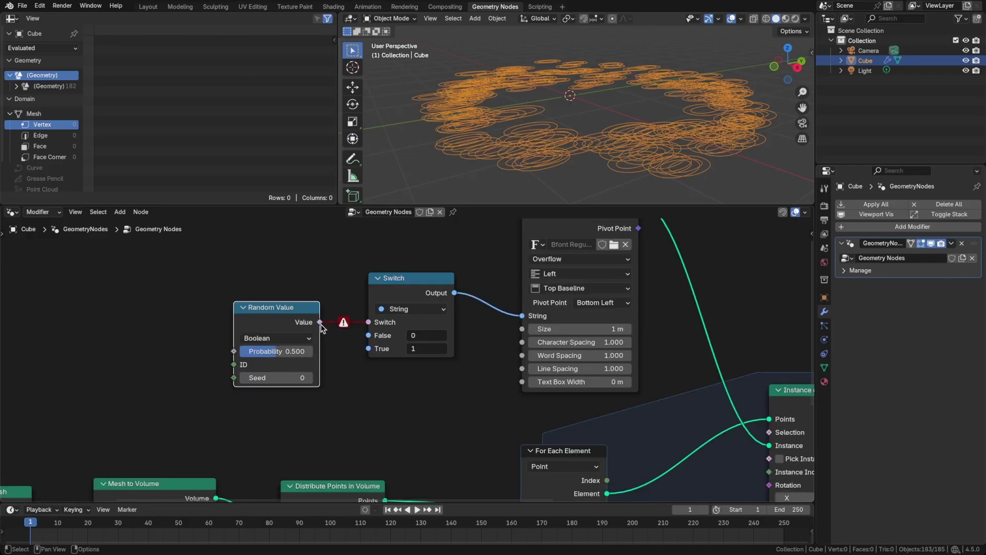
scroll(421, 374, "down", 3)
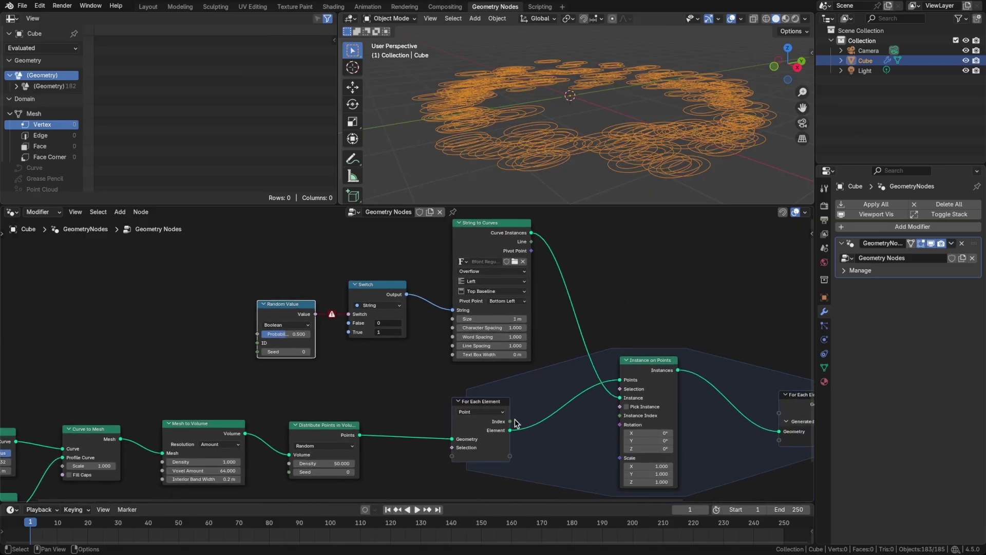
left_click_drag(510, 421, 257, 343)
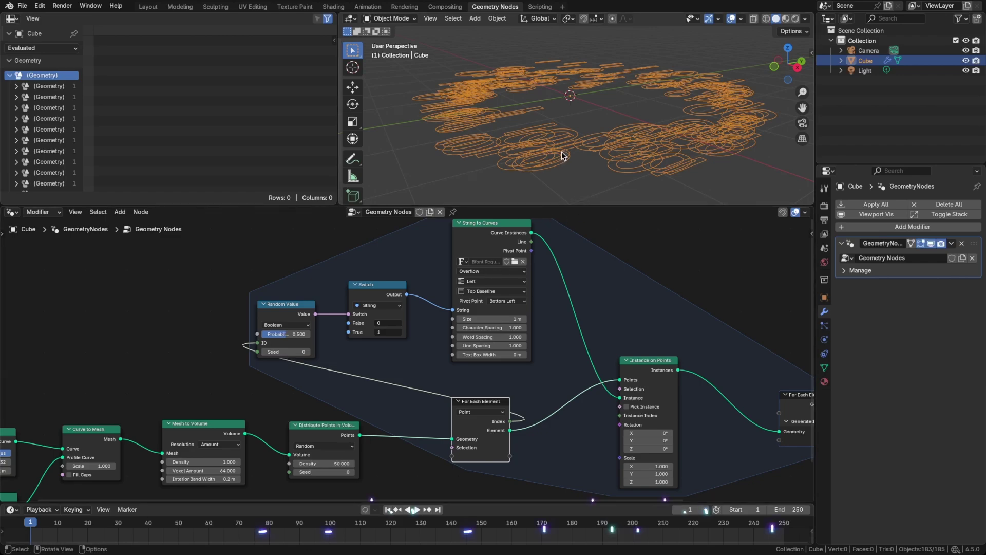
View the 0/1 text ring from directly above in top orthographic view
middle_click_drag(514, 154, 613, 156)
key("grave")
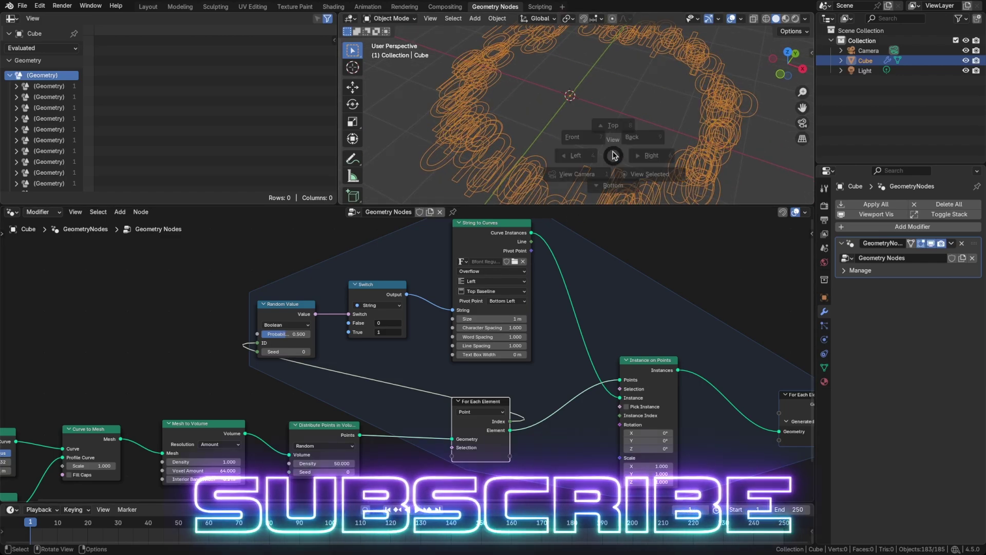
left_click(596, 135)
scroll(598, 164, "down", 2)
scroll(513, 319, "down", 5, "ctrl")
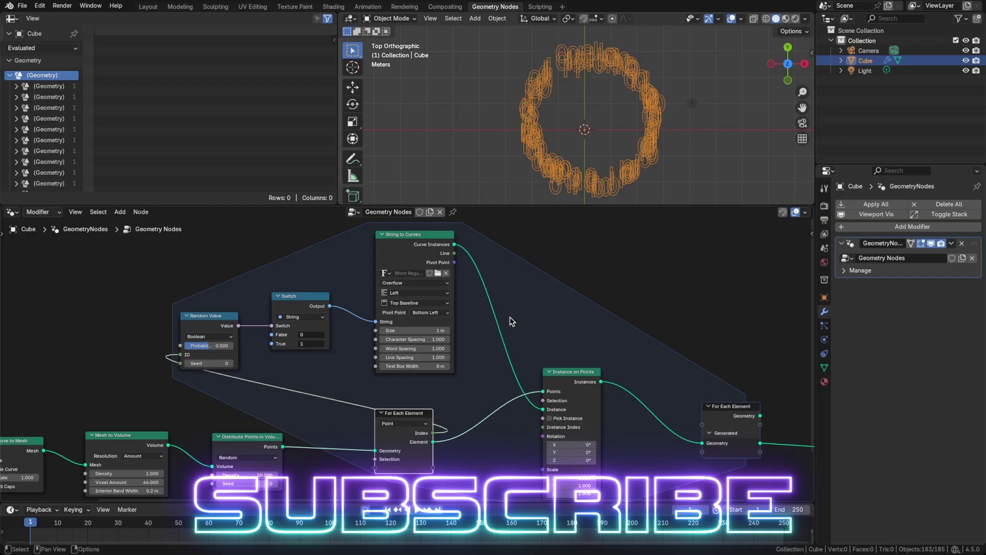
Insert a Fill Curve node between String to Curves and Instance on Points
key("shift+a")
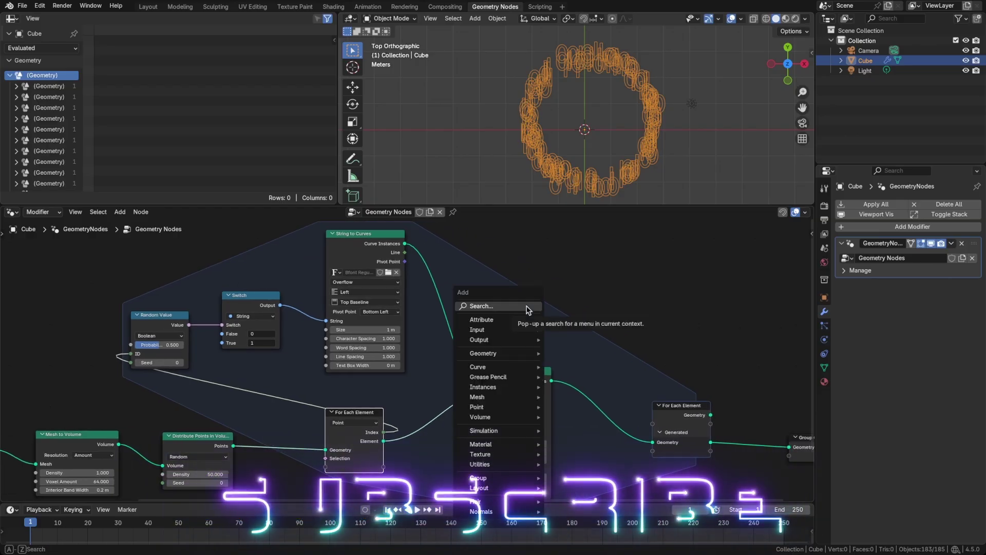
type("fillcu")
key("Return")
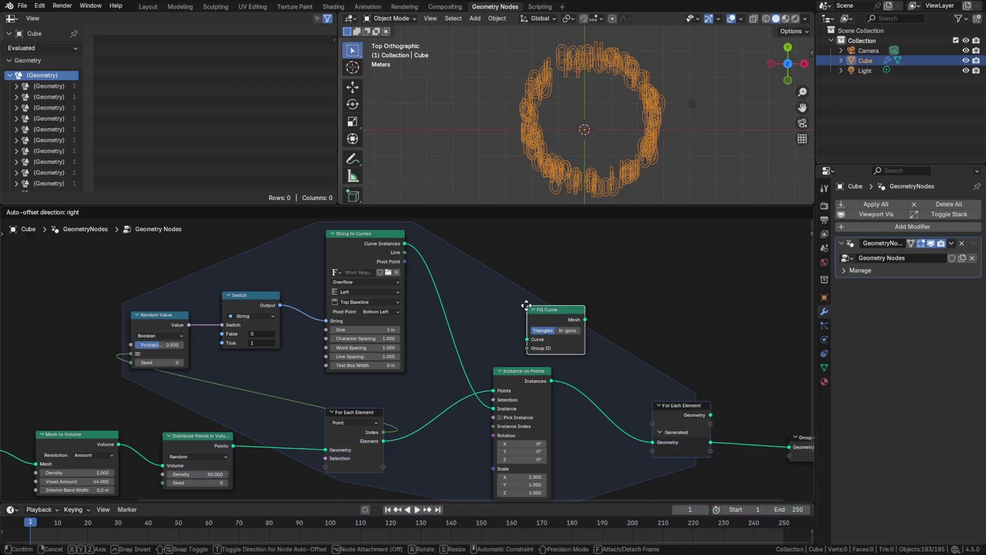
left_click(432, 283)
scroll(539, 287, "right", 3)
scroll(539, 288, "down", 1)
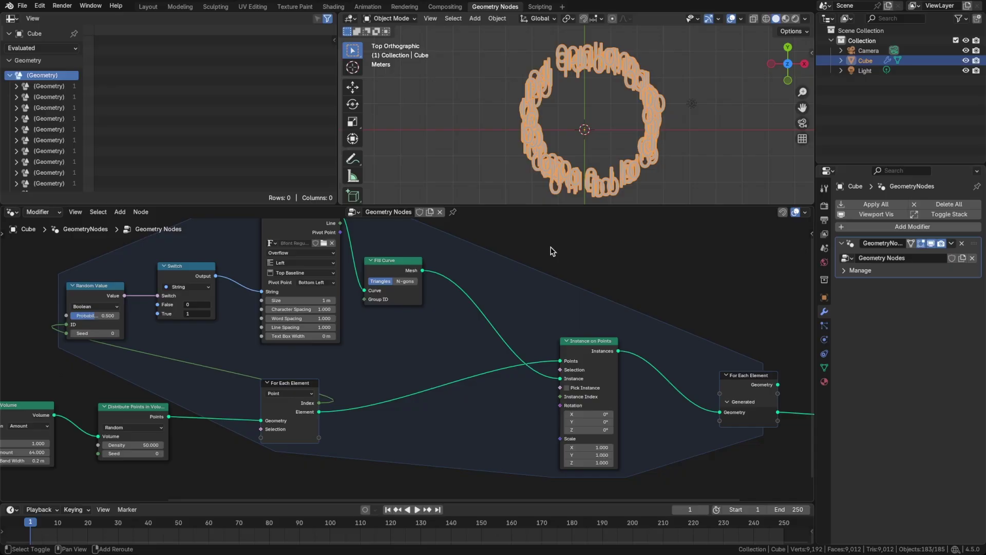
Add an Extrude Mesh node after Fill Curve with offset scale 0.070
key("shift+a")
type("extr")
key("Return")
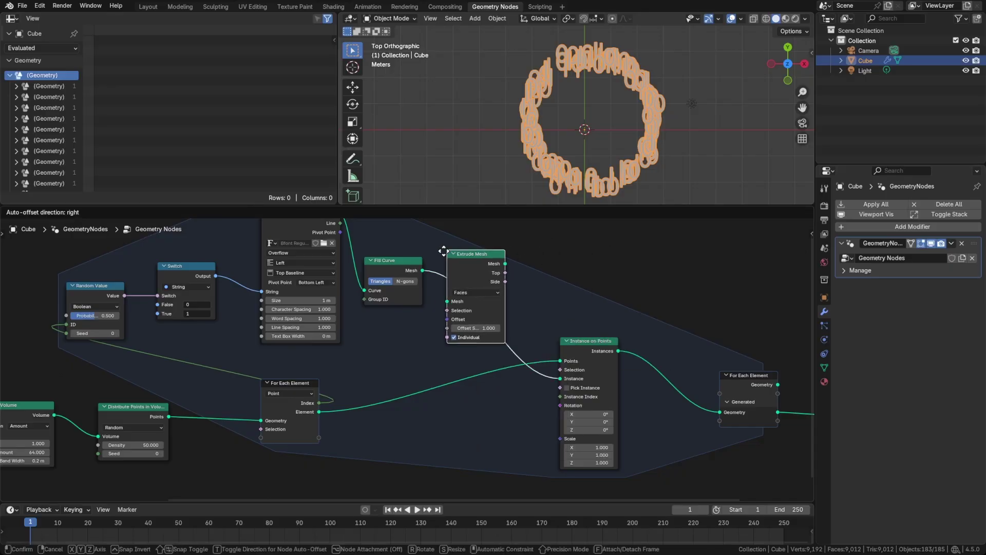
left_click(471, 263)
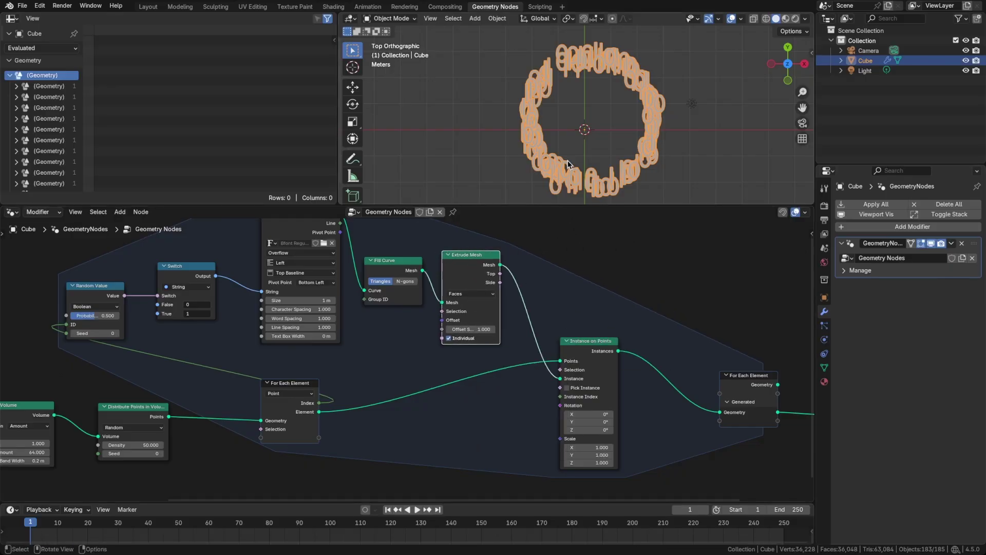
middle_click_drag(568, 164, 576, 79)
mouse_move(470, 328)
left_mouse_down()
mouse_move(452, 329)
mouse_move(467, 329)
left_mouse_up()
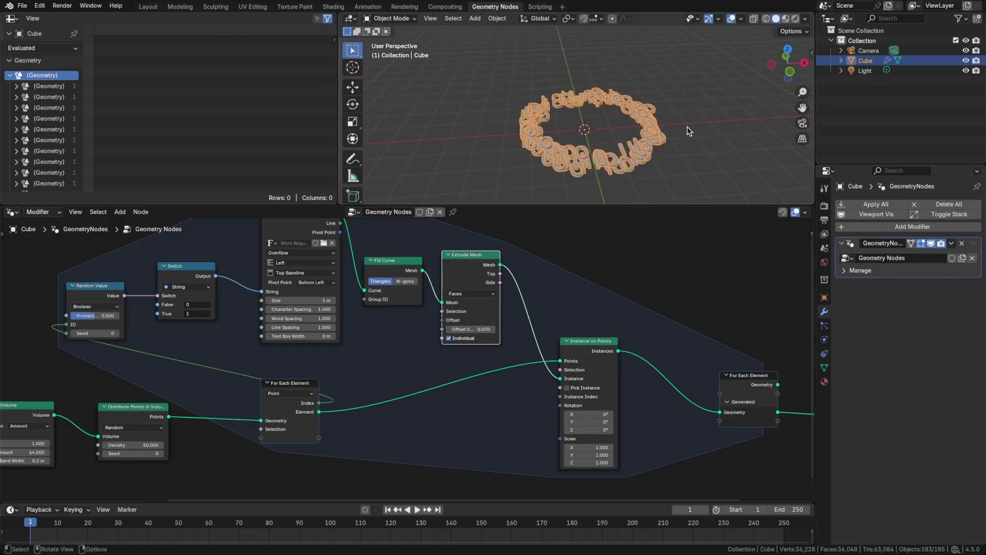
left_click(683, 147)
middle_click_drag(682, 147, 607, 152)
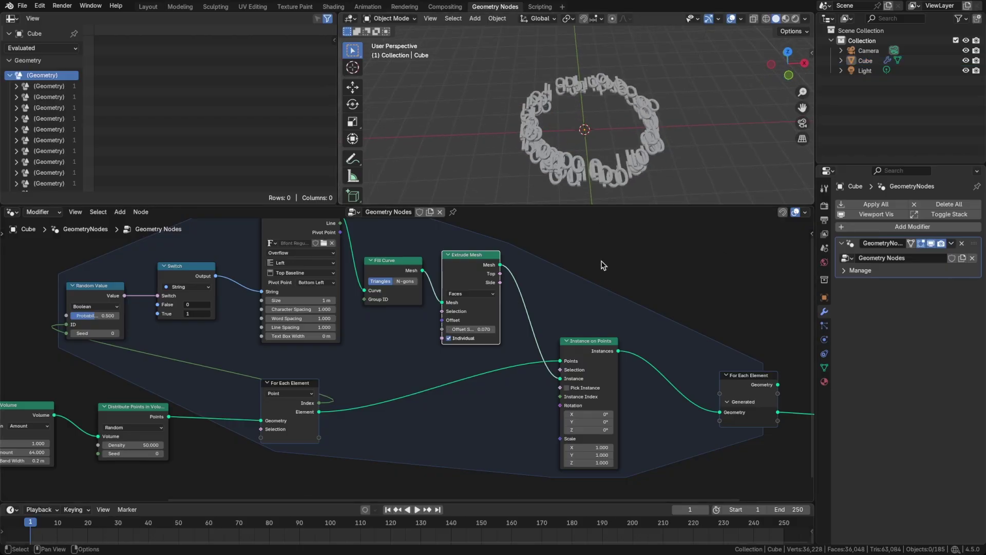
left_click_drag(566, 306, 773, 470)
Move the selected nodes aside and set Instance on Points Rotation X to 90°
key("g")
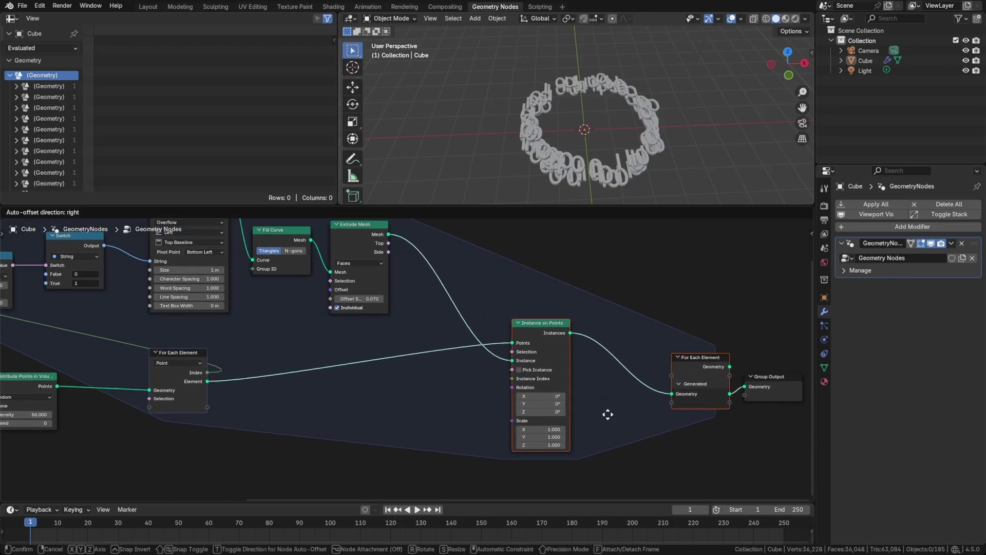
left_click(621, 416)
key("shift+a")
key("Escape")
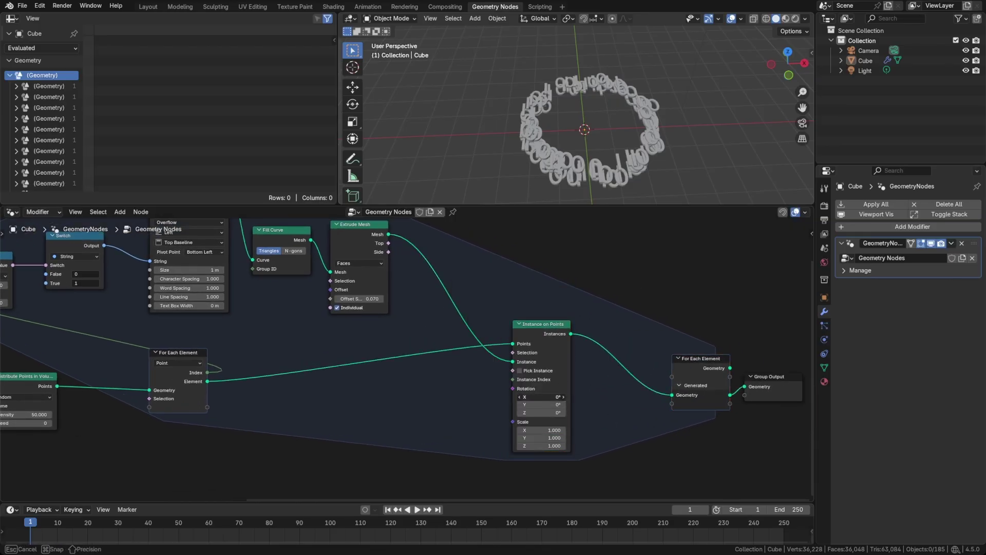
mouse_move(532, 397)
left_mouse_down()
mouse_move(563, 397)
mouse_move(533, 395)
left_mouse_up()
left_click(545, 397)
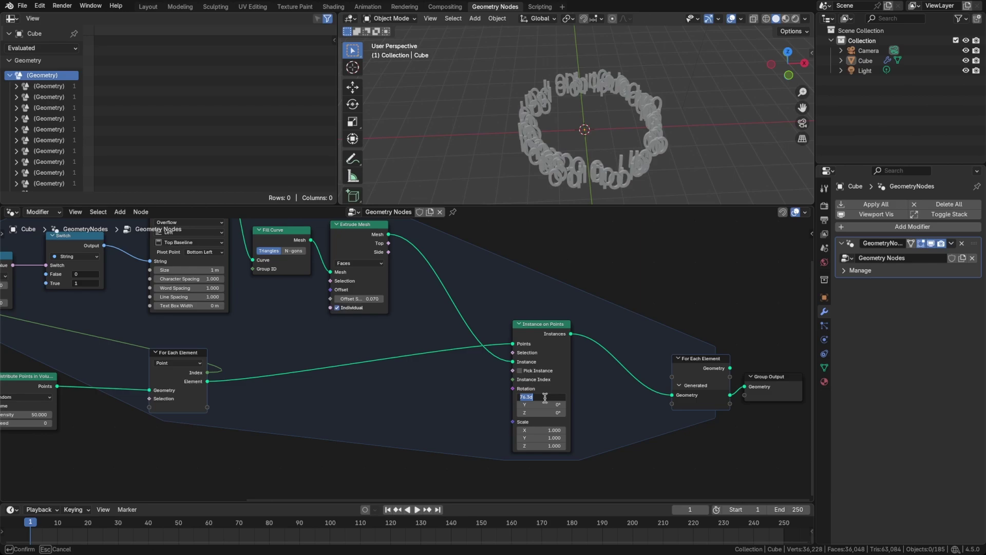
type("90")
key("Return")
Shrink the String to Curves text size to 0.21 m and inspect the upright digits
middle_click_drag(564, 119, 509, 138)
scroll(296, 381, "up", 2)
scroll(593, 129, "up", 2)
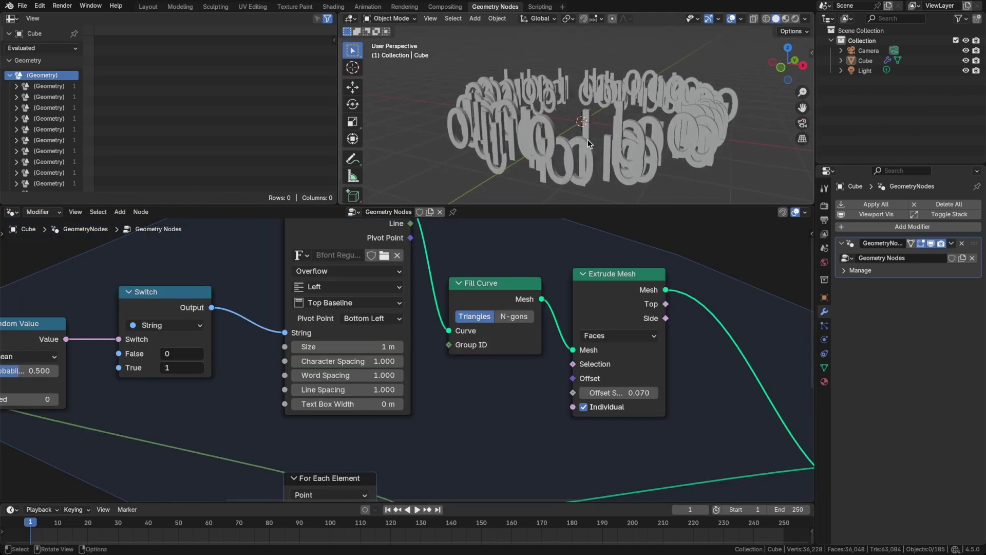
left_click_drag(377, 346, 349, 346)
scroll(592, 151, "up", 5)
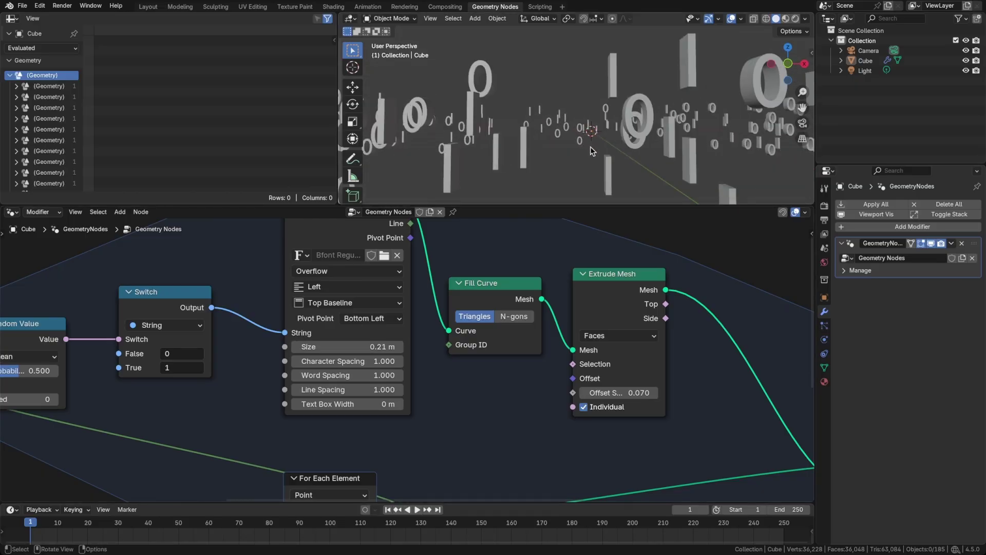
mouse_move(593, 151)
middle_mouse_down()
mouse_move(576, 152)
mouse_move(582, 159)
middle_mouse_up()
scroll(582, 160, "down", 5)
Clear the camera's location and rotation, then rotate it 90° about X
left_click(877, 50)
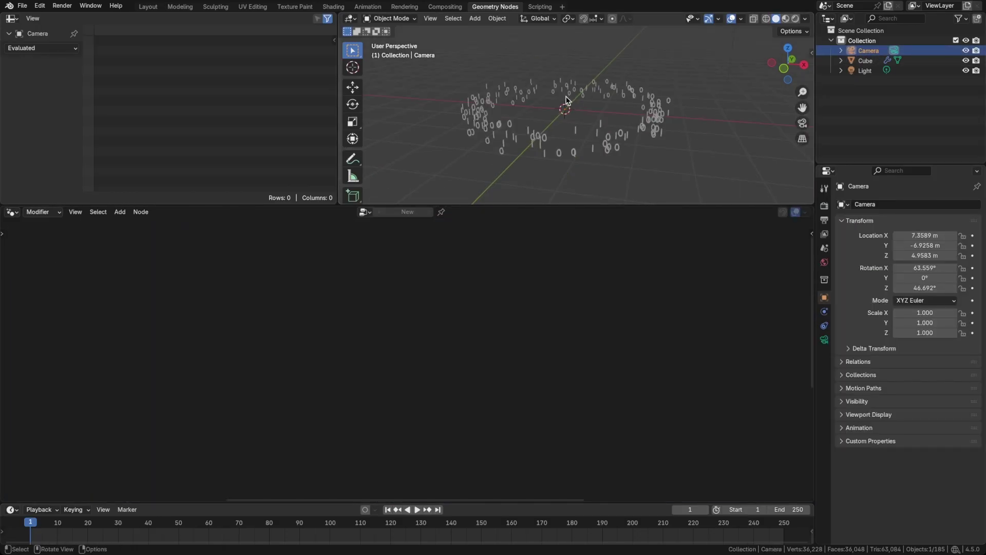
key("alt+g")
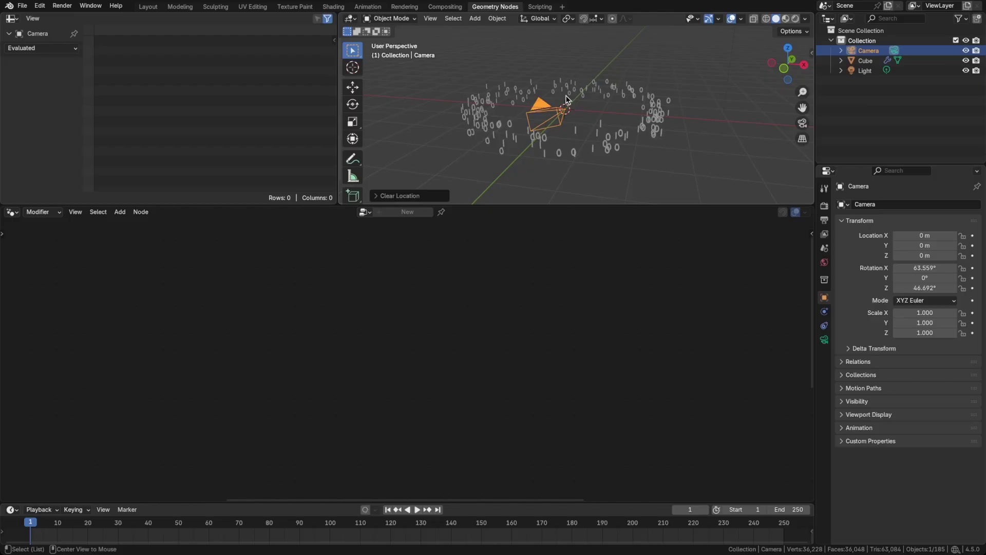
key("alt+r")
type("r")
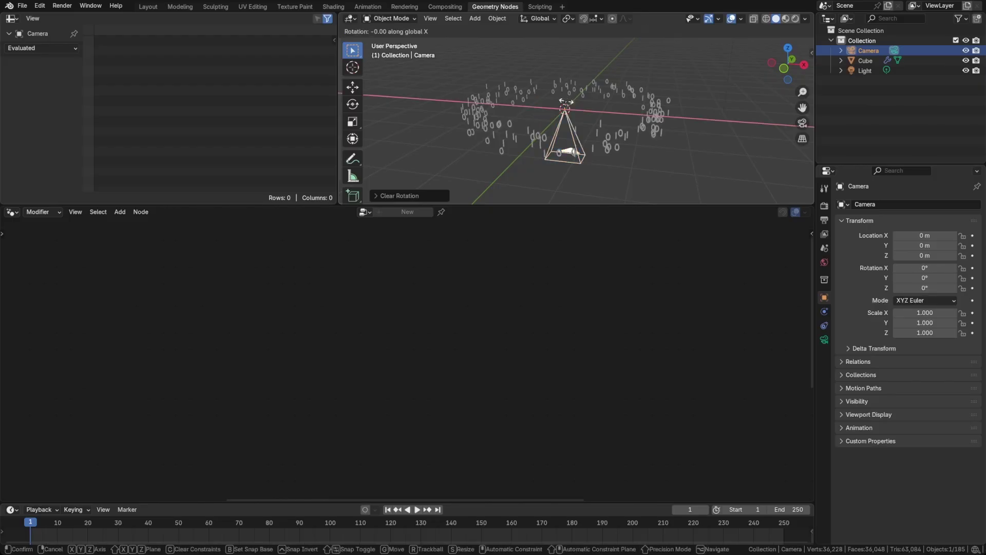
type("x90")
key("Return")
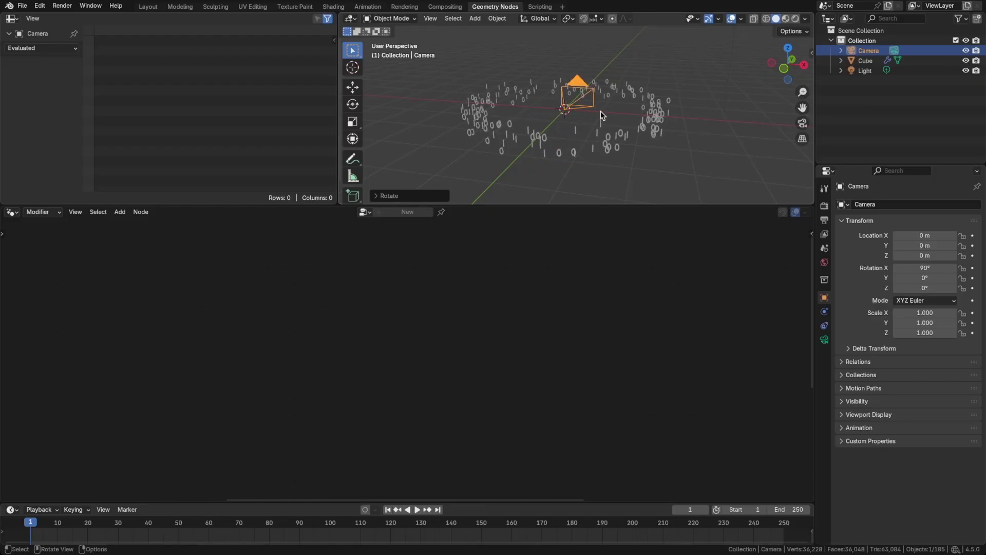
From top view, move the camera to Y −2.4276 m and turn it 73.806° about Z
key("KP_7")
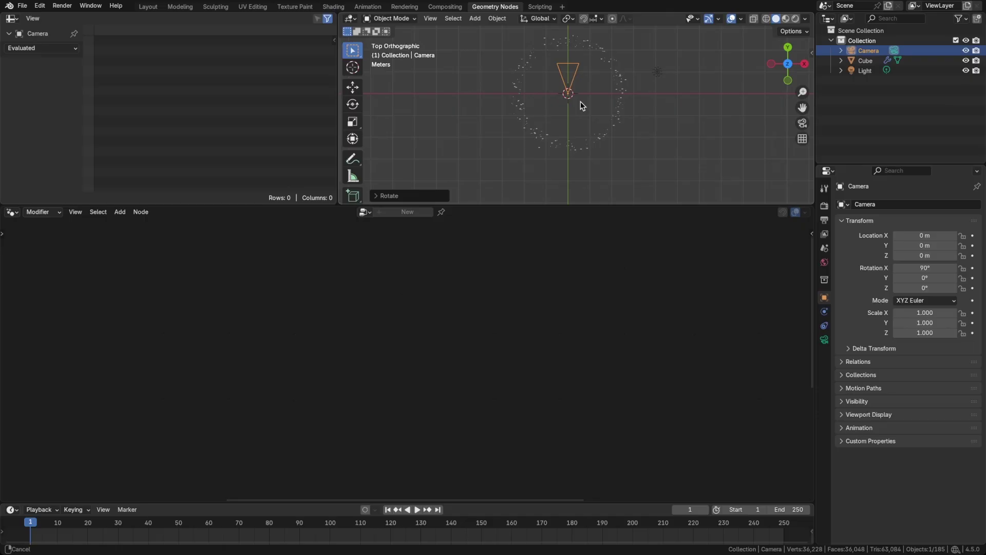
key("g")
key("y")
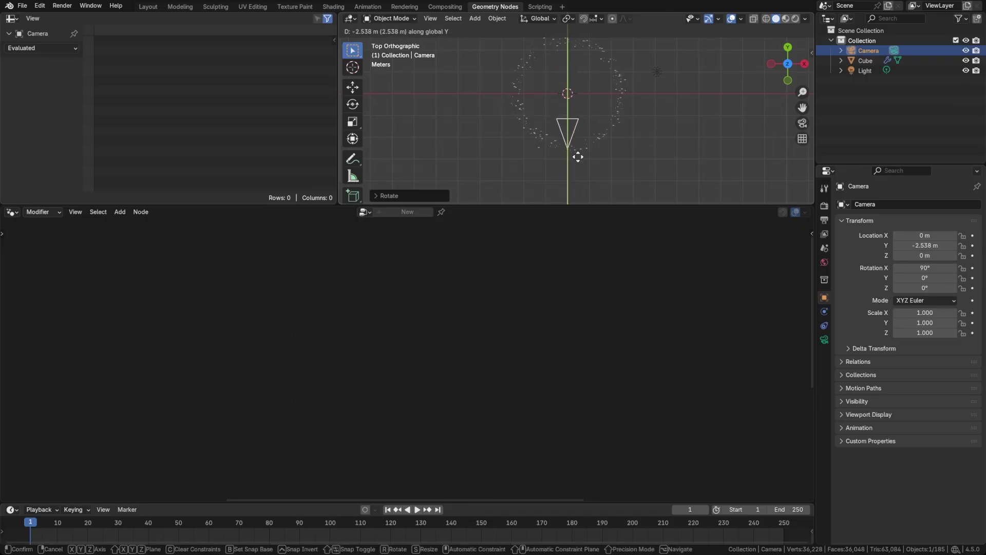
left_click(577, 153)
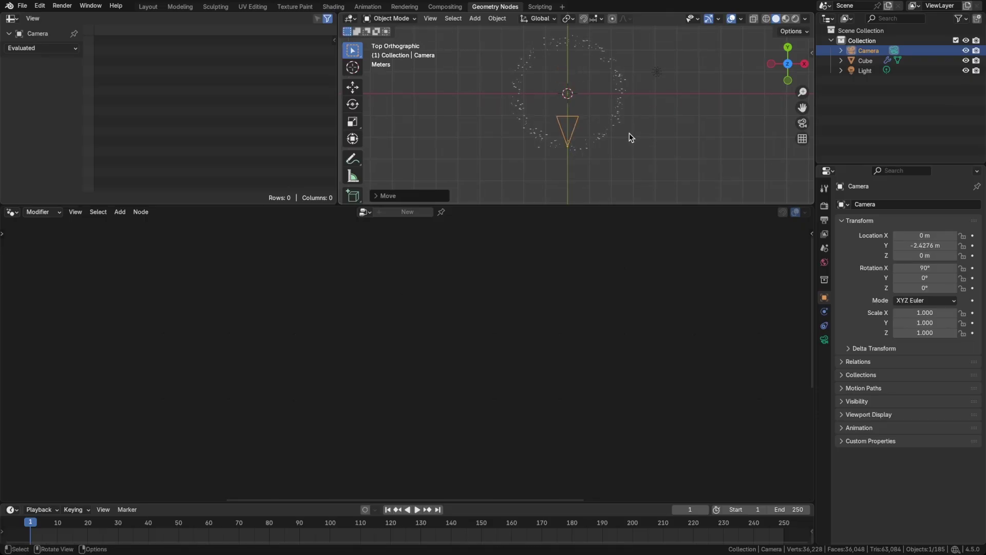
key("r")
key("z")
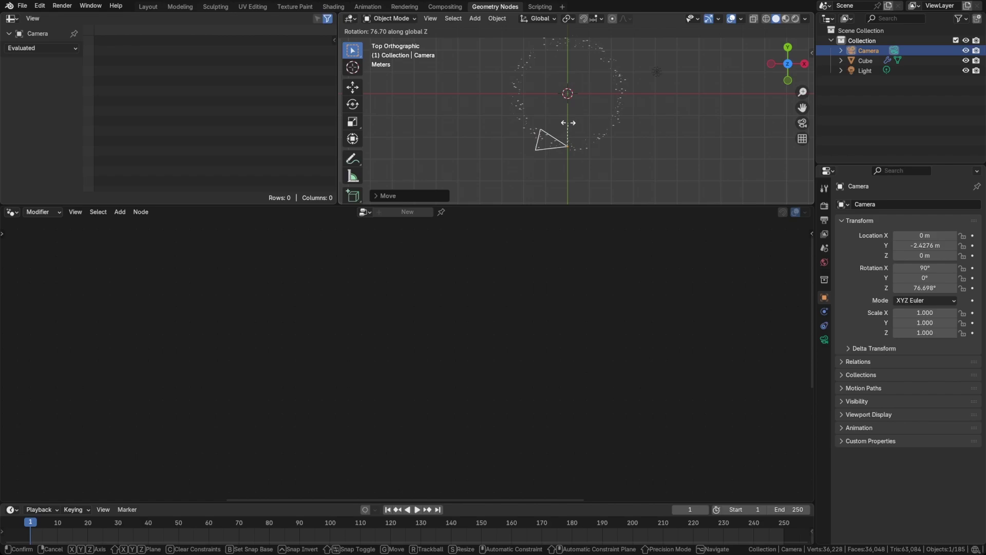
left_click(568, 123)
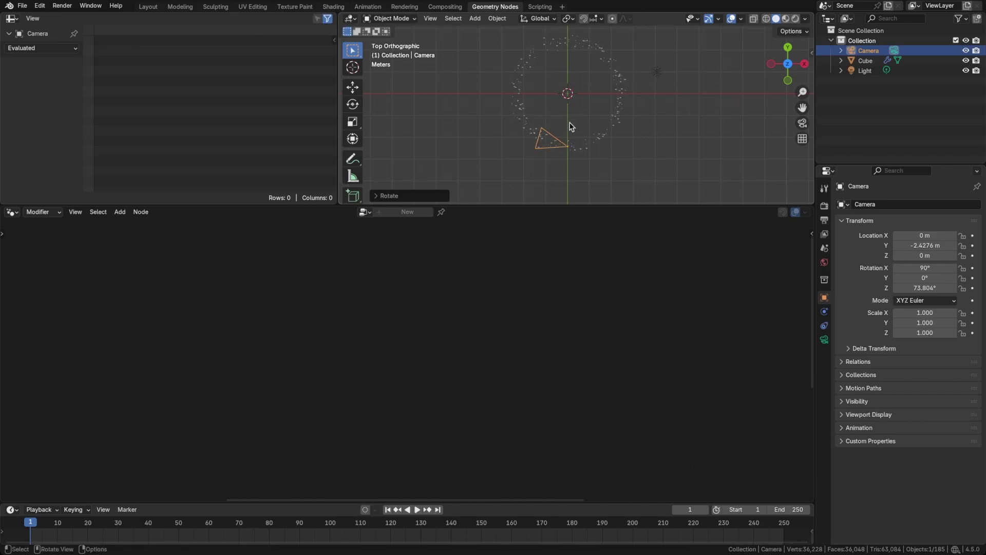
scroll(562, 149, "up", 4)
middle_click_drag(560, 148, 463, 103)
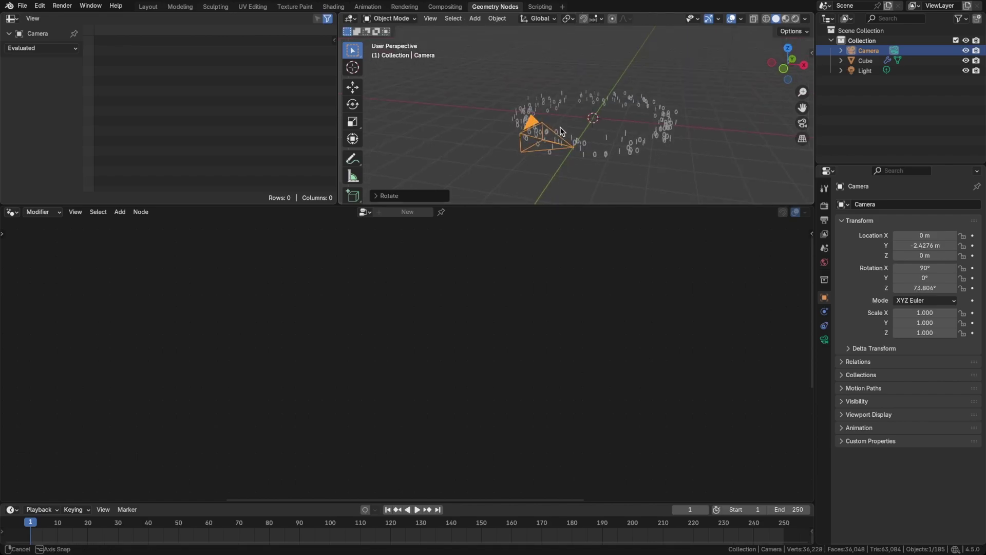
Turn the Spreadsheet area into a 3D Viewport showing the camera view, then select the text ring
left_click(11, 18)
left_click(23, 45)
key("grave")
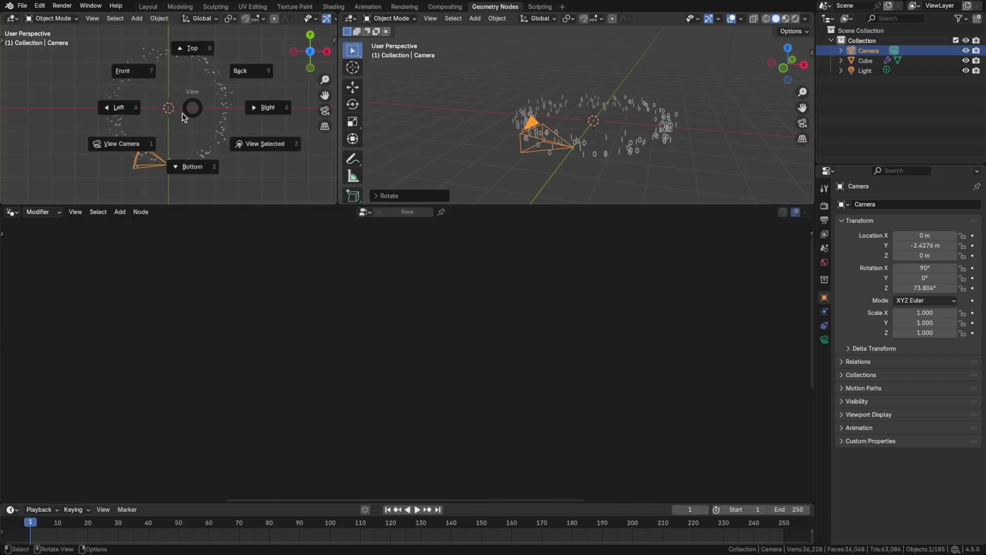
left_click(176, 143)
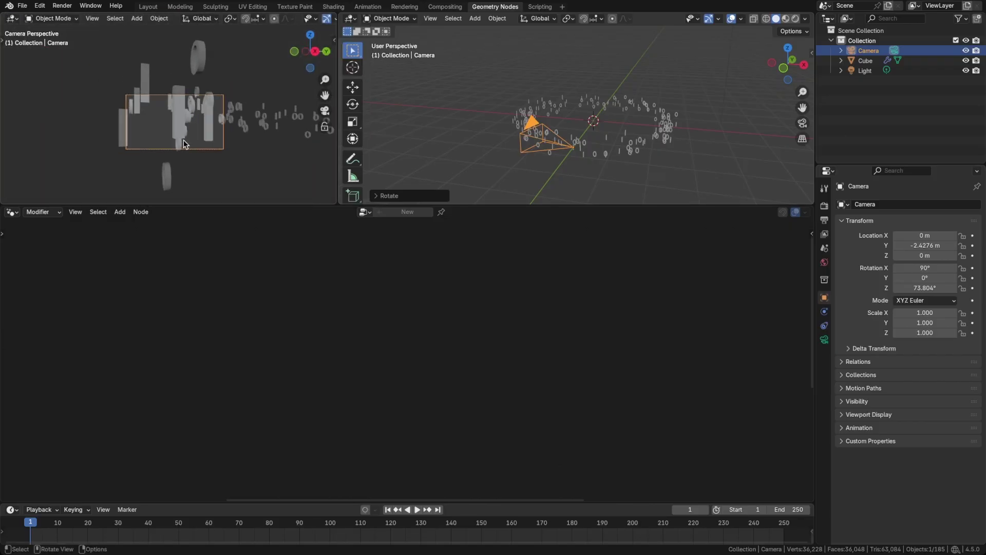
scroll(184, 143, "up", 3)
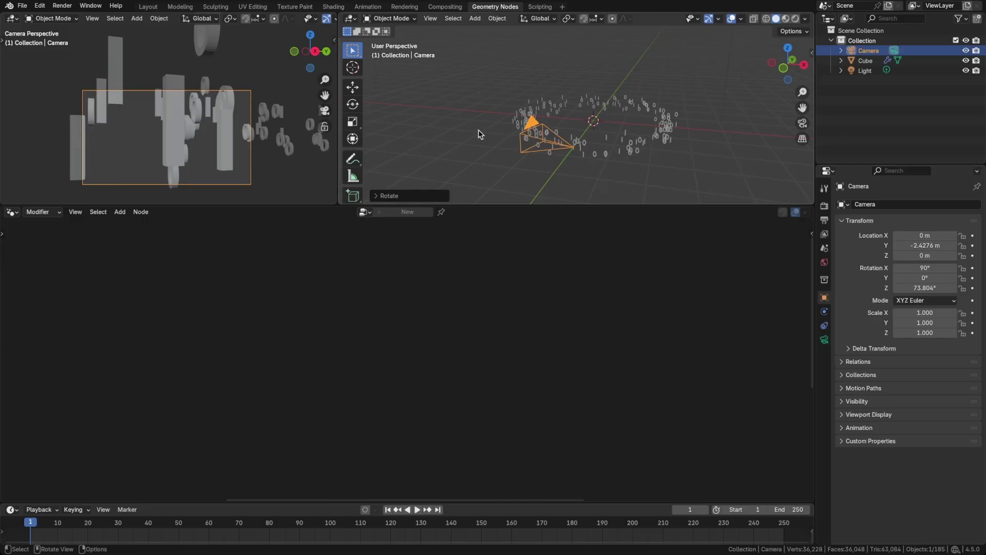
left_click(604, 108)
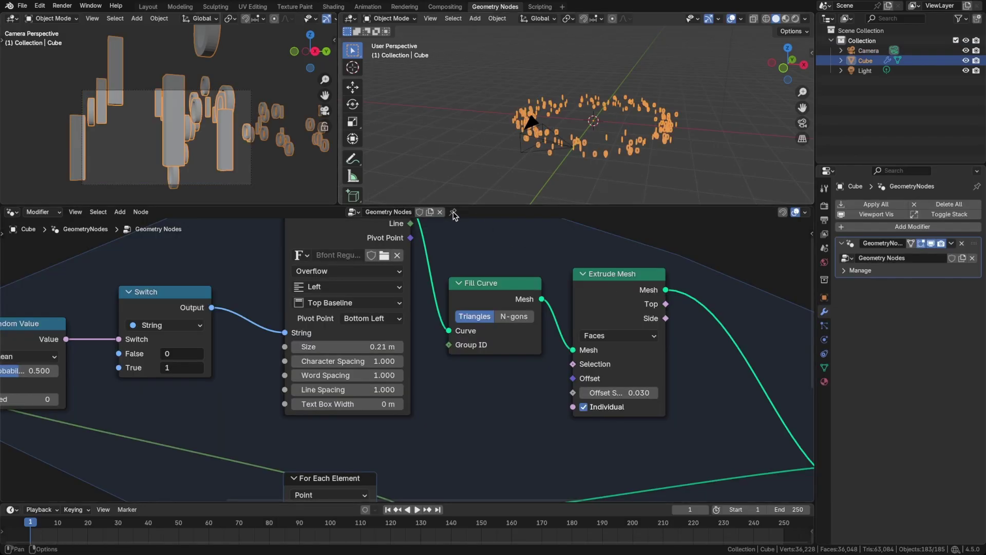
Undo the accidental selection change and shrink the text size to 0.09 m
key("ctrl+z")
key("ctrl+shift+z")
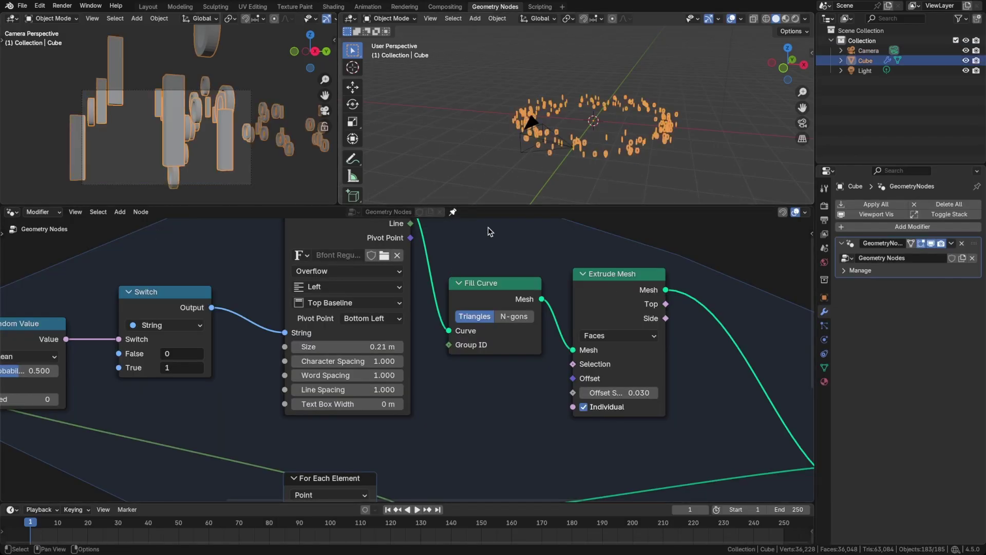
key("ctrl+z")
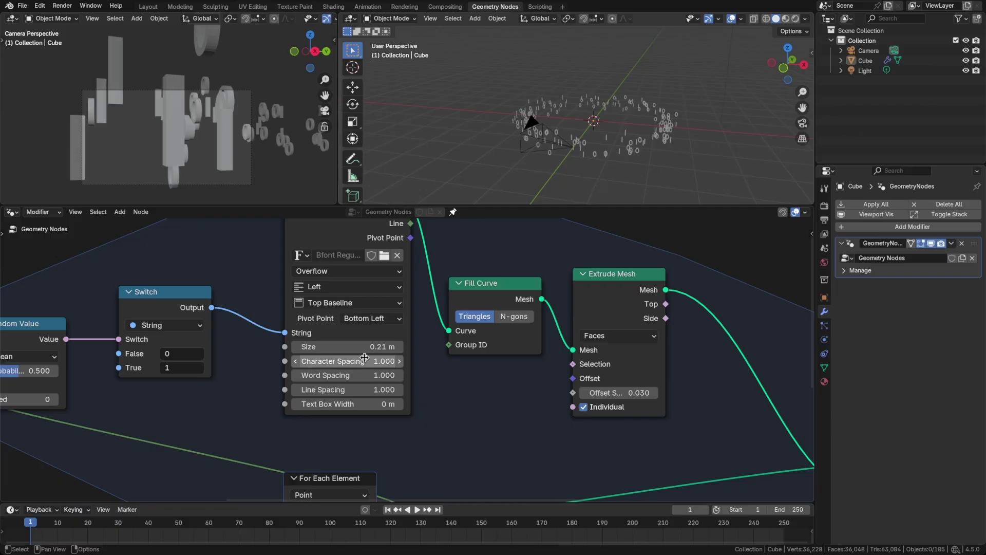
scroll(363, 354, "down", 1)
left_click_drag(363, 350, 339, 350)
Bring the Group Output into view and shift the For Each Element zone left
scroll(512, 349, "down", 2)
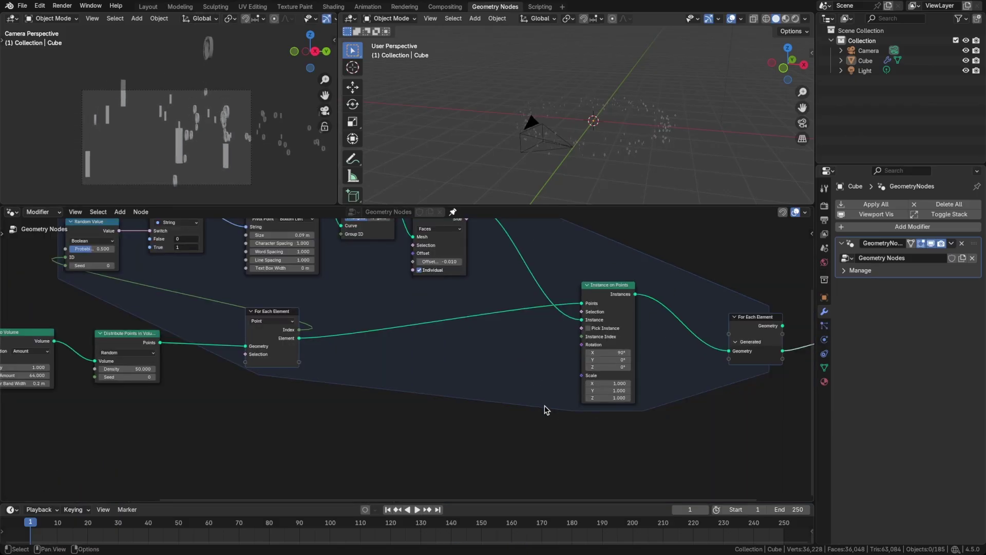
middle_click_drag(532, 437, 367, 432)
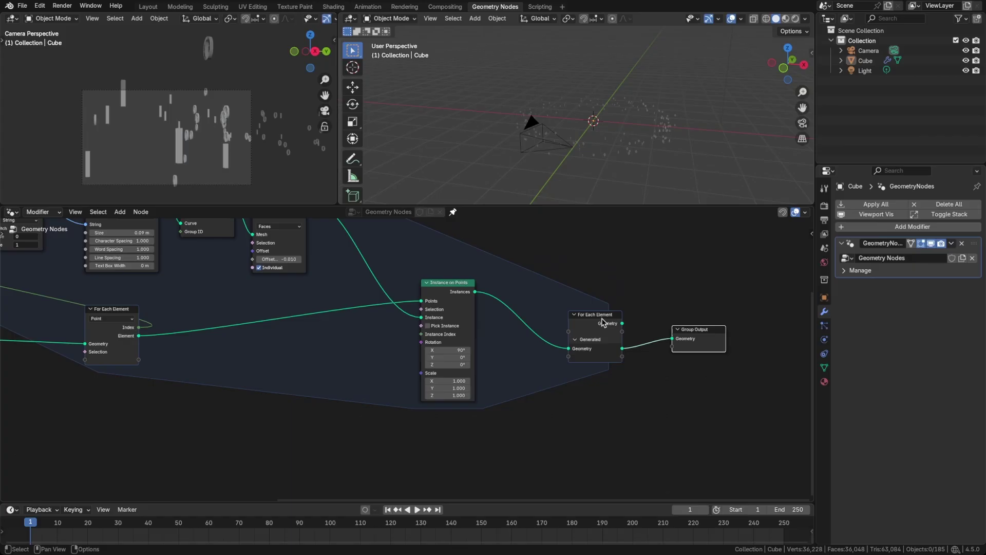
left_click_drag(603, 311, 550, 309)
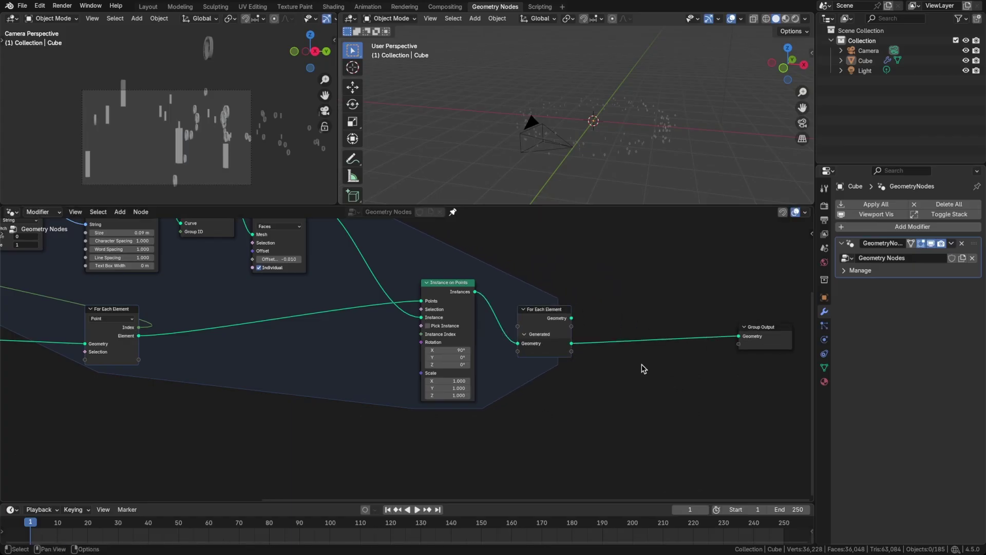
Insert a Transform Geometry node on the link into the Group Output
key("shift+a")
type("trans")
key("Return")
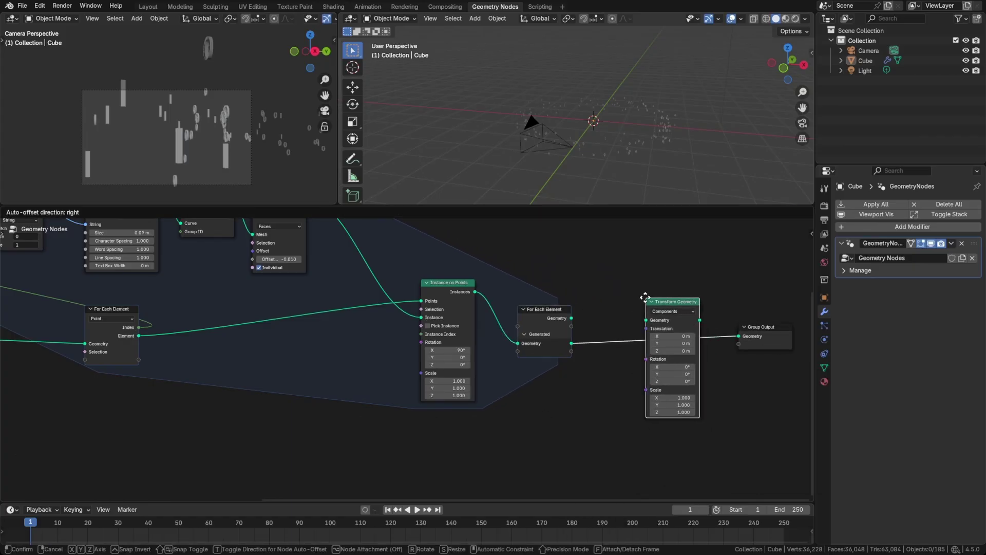
left_click(646, 301)
scroll(577, 415, "down", 5)
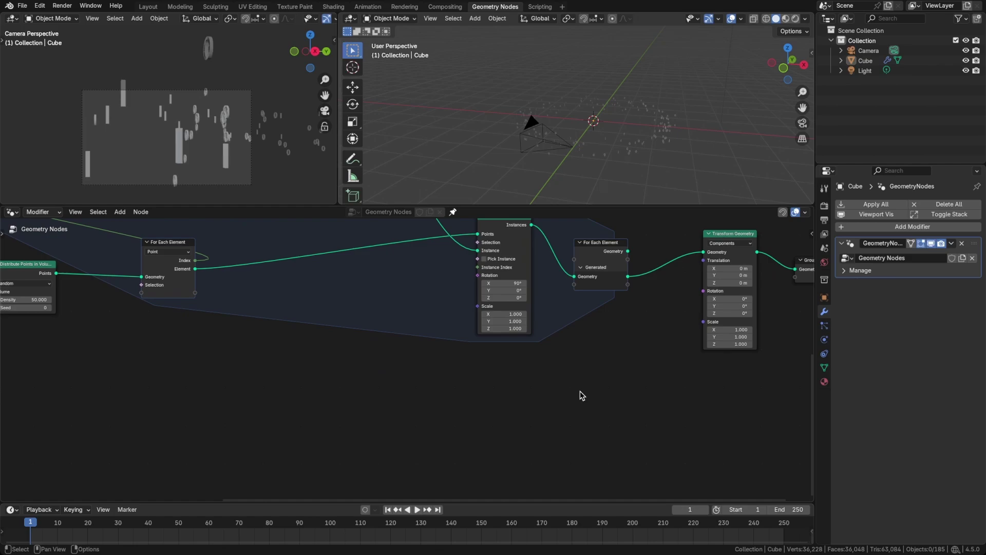
Drive the Transform Geometry rotation from a Combine XYZ with Z set to -2.060
key("shift+a")
type("comb")
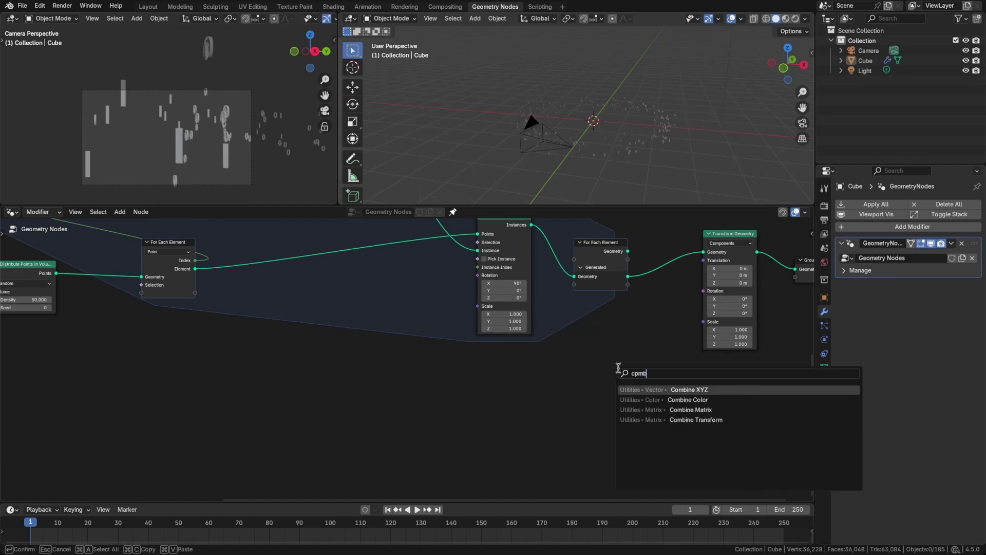
type("ni")
key("BackSpace")
key("BackSpace")
key("Return")
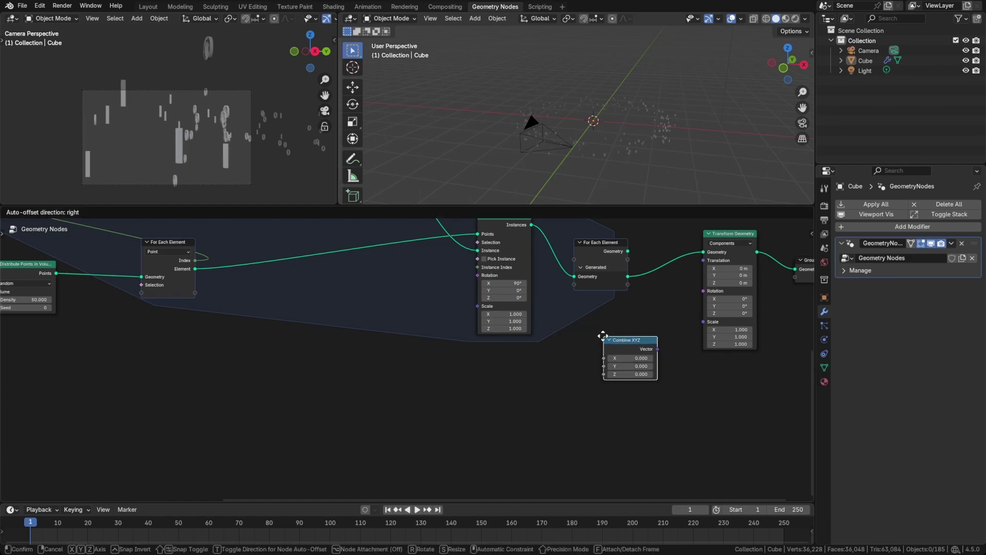
left_click(609, 334)
left_click_drag(660, 344, 703, 291)
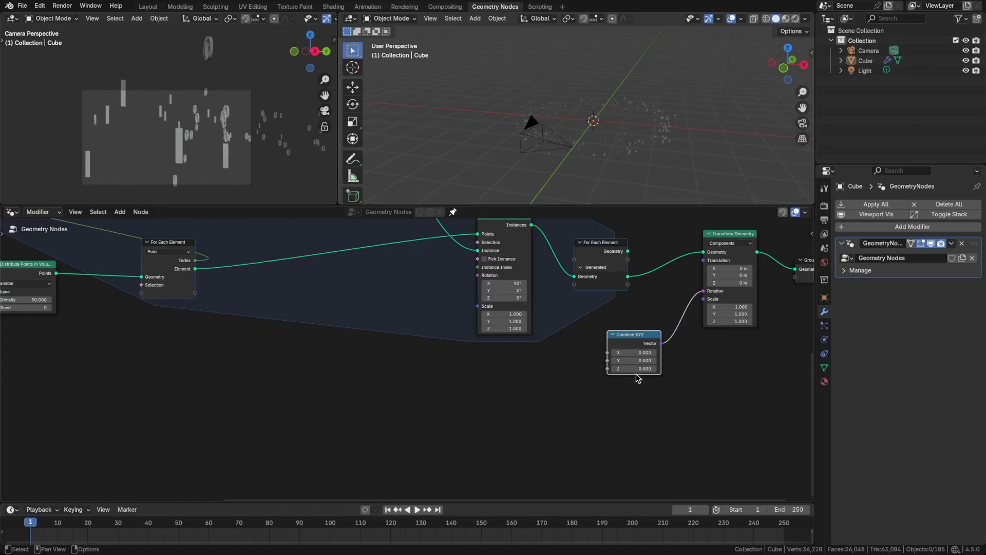
left_click_drag(639, 368, 598, 365)
Add a Scene Time node and feed its Frame into a new Divide node
scroll(596, 366, "left", 3)
key("shift+a")
type("scene")
key("Return")
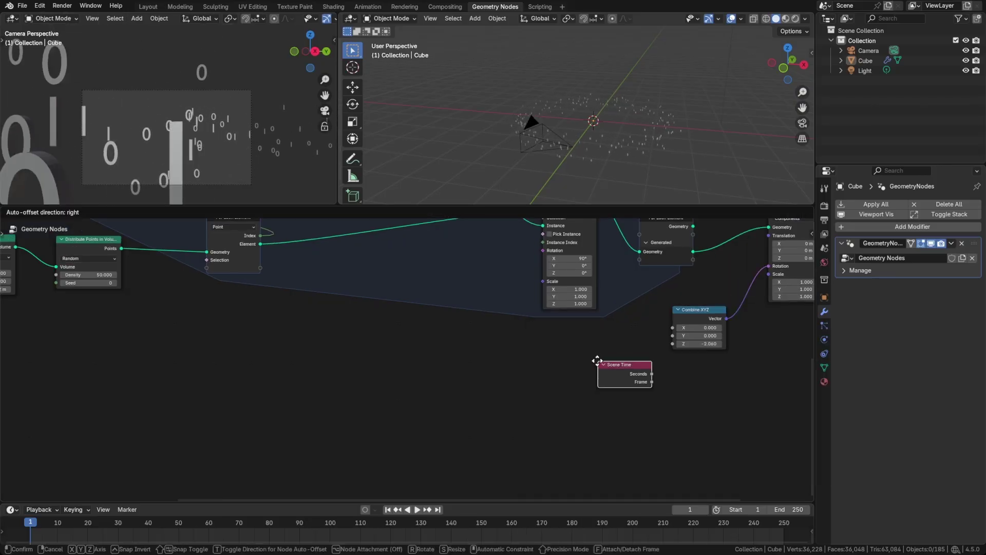
left_click(503, 351)
left_click_drag(552, 366, 586, 359)
type("divid")
key("Return")
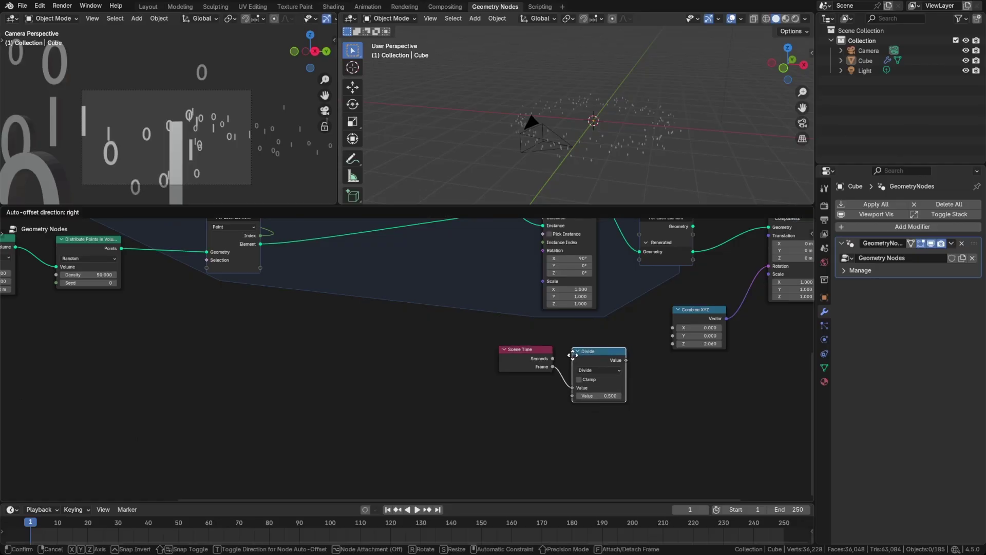
left_click(572, 353)
Drive the Divide value from the scene end frame (250) and move both nodes left
right_click(790, 508)
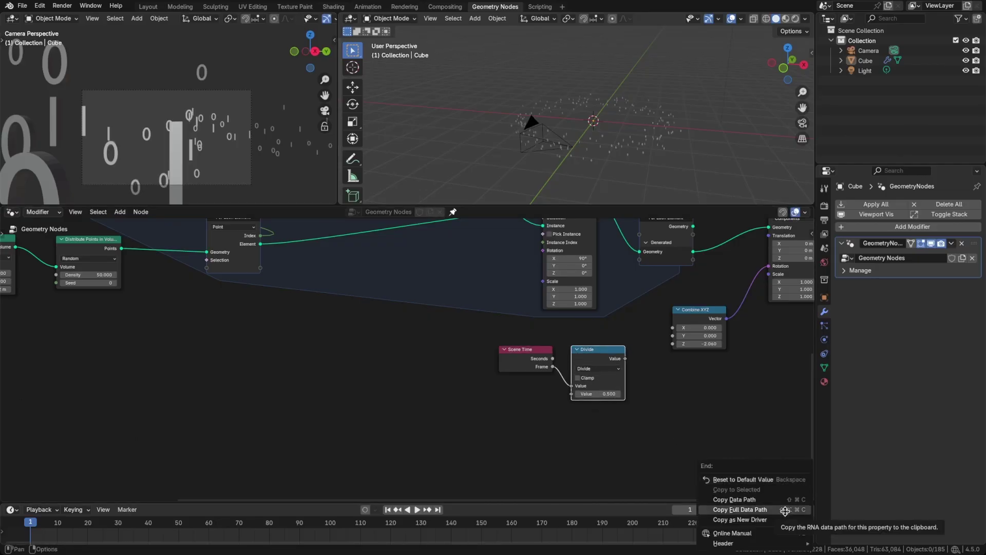
left_click(755, 519)
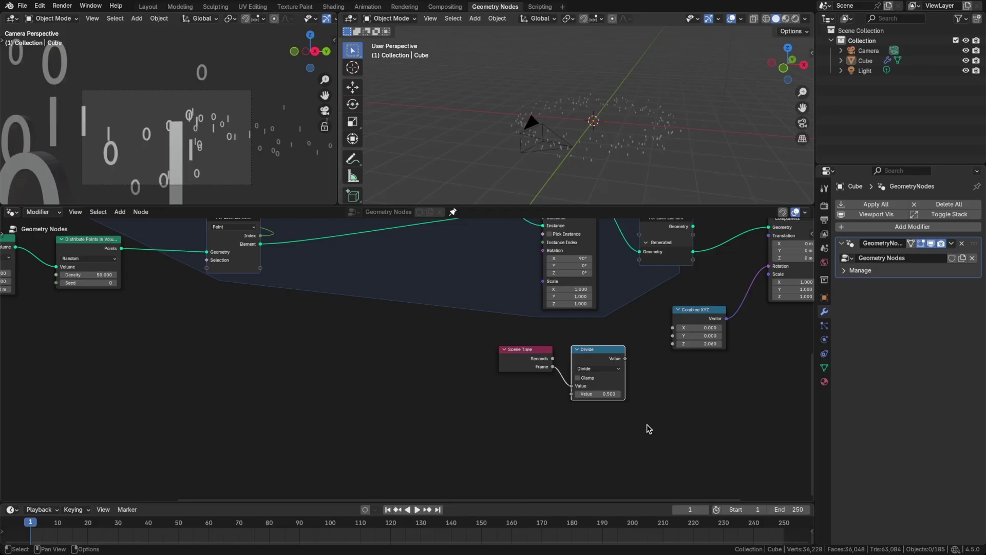
right_click(595, 394)
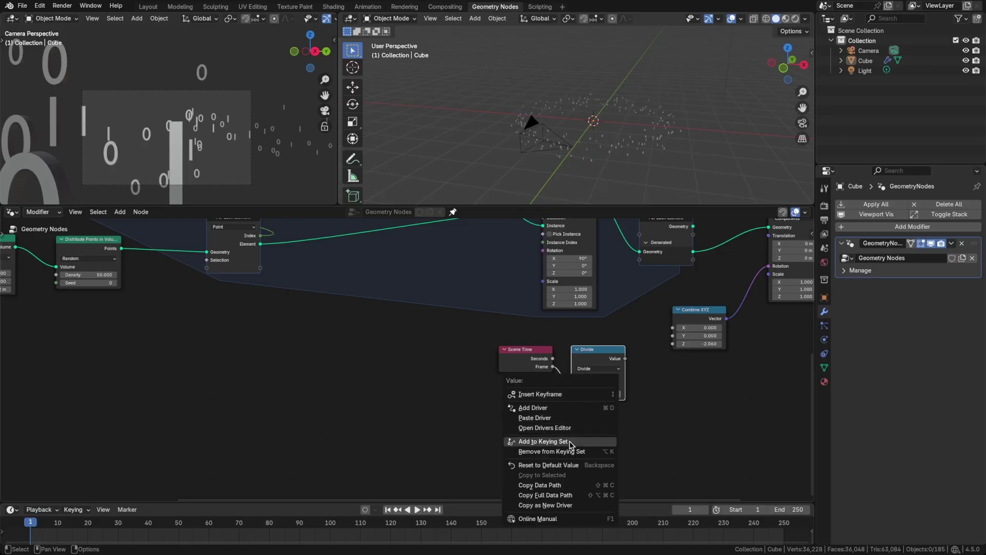
left_click(565, 417)
left_click_drag(582, 355, 495, 361)
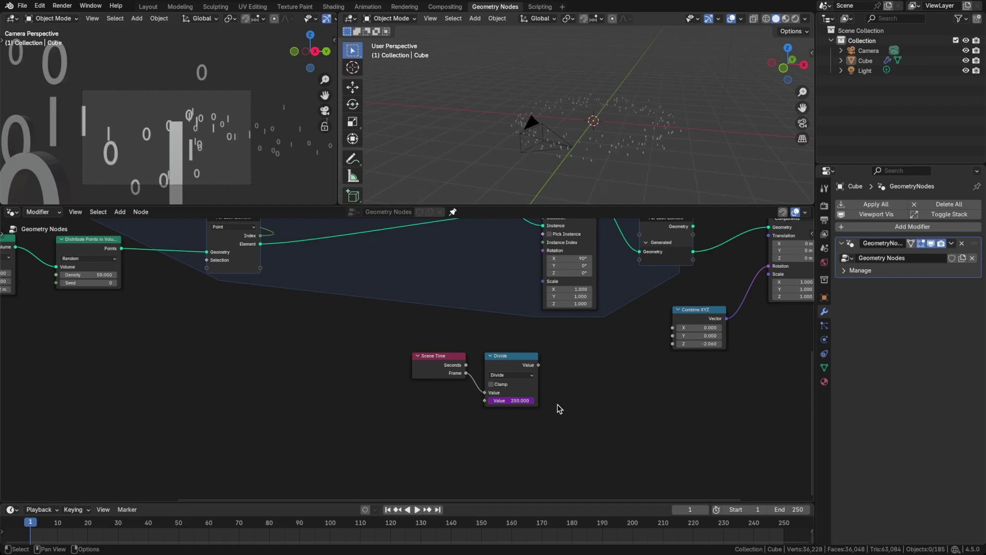
left_click_drag(463, 375, 414, 379)
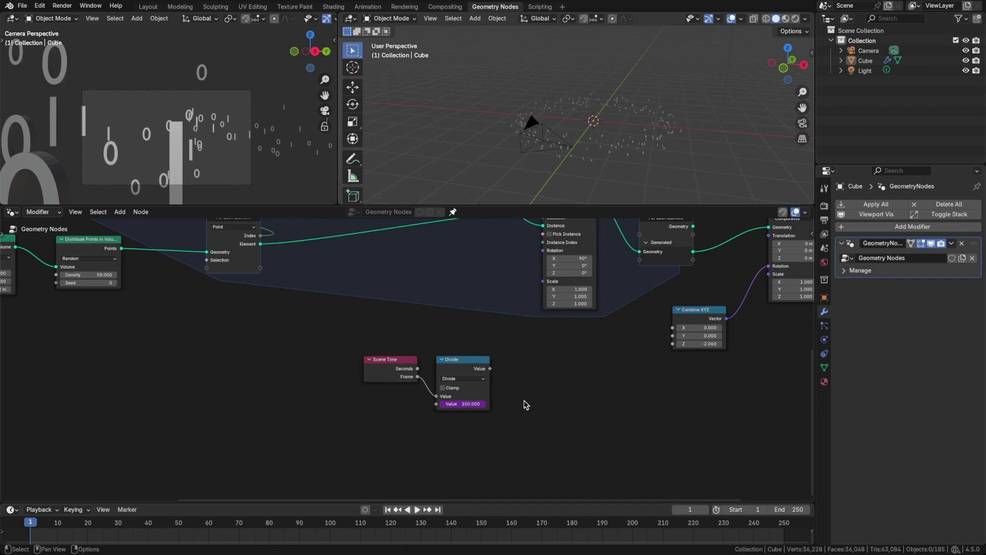
Chain a duplicated Divide set to Multiply by tau (6.283) after the first Divide
left_click(474, 361)
key("shift+d")
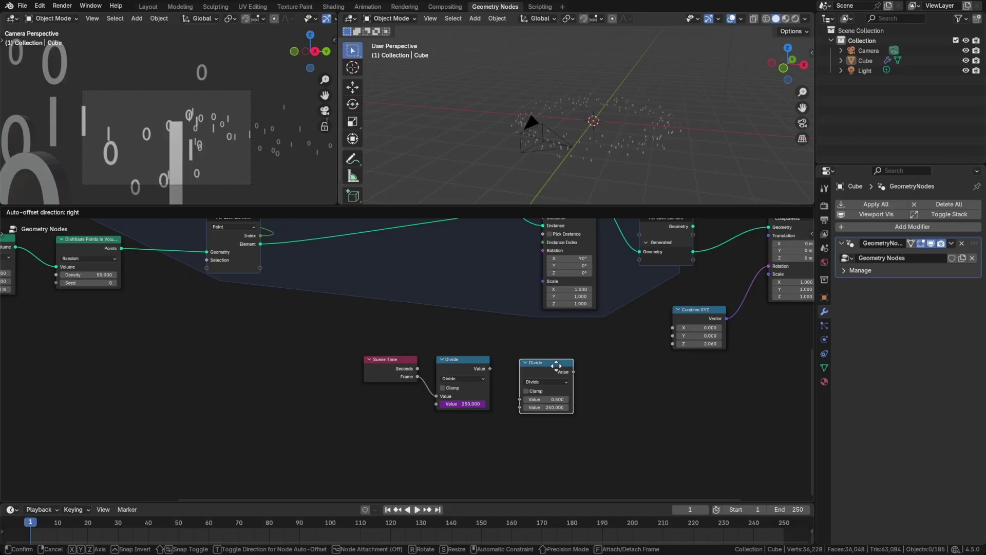
left_click(540, 368)
left_click_drag(490, 369, 506, 395)
left_click(520, 378)
left_click(520, 413)
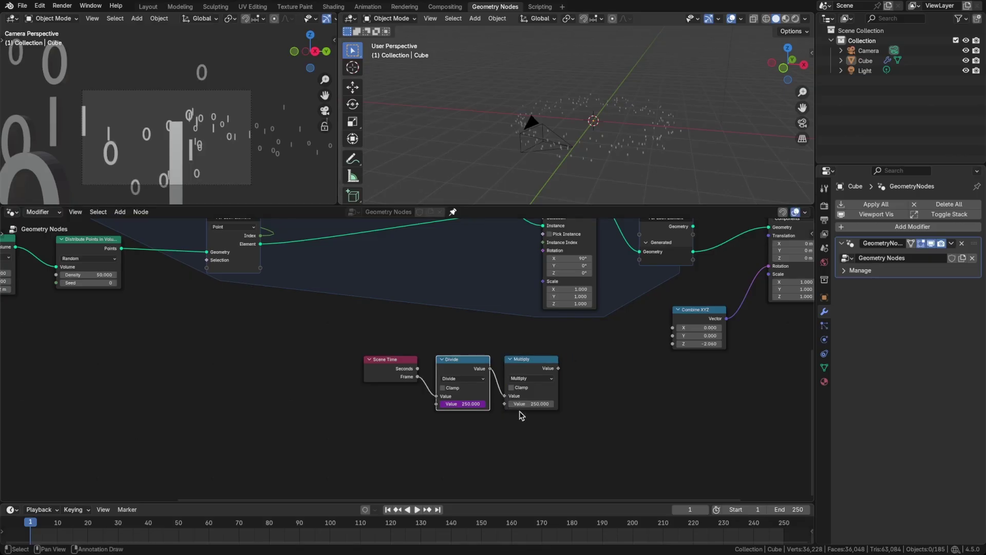
left_click(524, 405)
type("tau")
key("Return")
Connect the Multiply result to Combine XYZ Z and reposition the timing nodes
left_click_drag(559, 369, 673, 344)
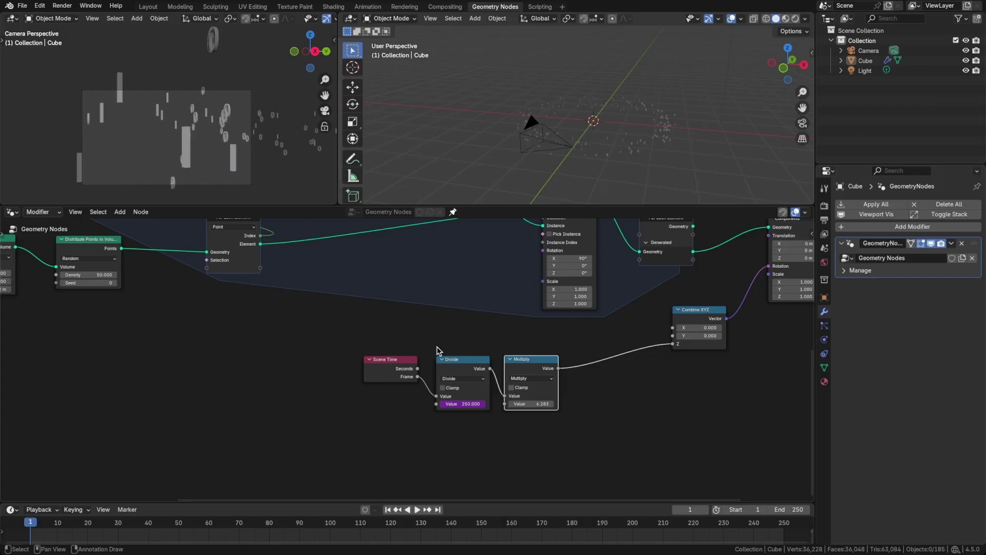
left_click_drag(373, 349, 568, 411)
key("g")
left_click(634, 394)
Save binary.blend, frame the node tree and play the animation
key("Home")
key("ctrl+s")
key("space")
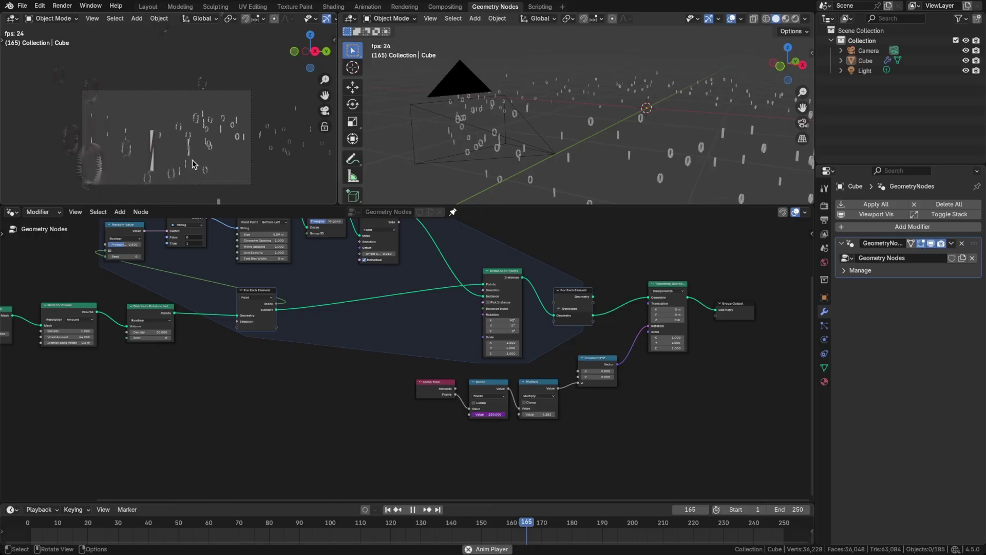
Stop playback at frame 180 and zoom out over the whole node tree
key("space")
key("space")
key("space")
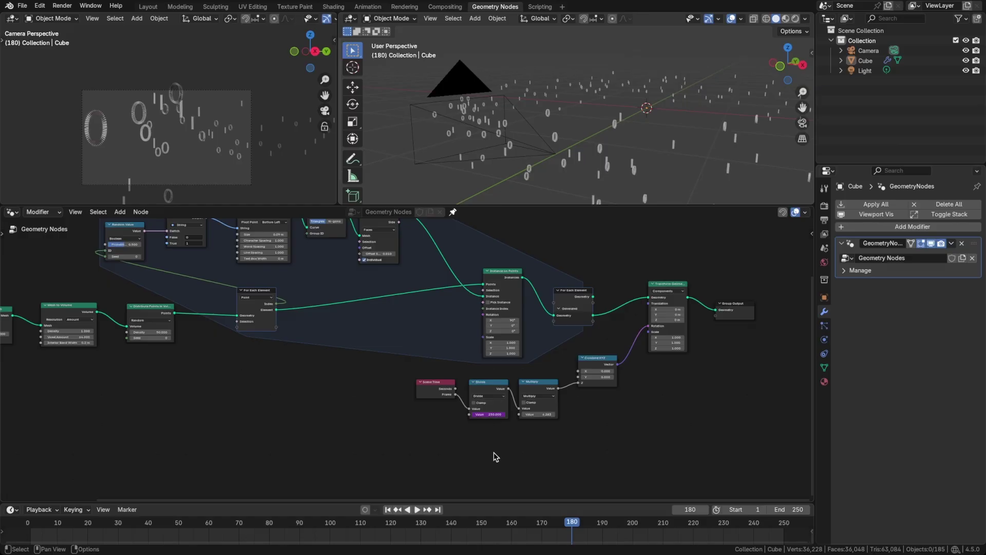
middle_click_drag(438, 436, 502, 414)
scroll(599, 469, "down", 2)
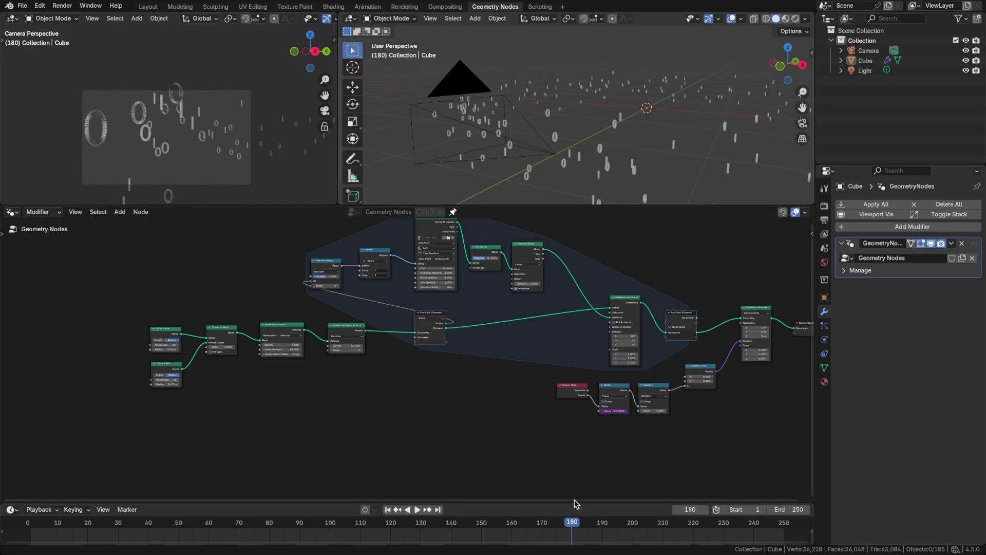
Insert a Transform Geometry node on the Extrude Mesh output link
scroll(597, 281, "up", 2)
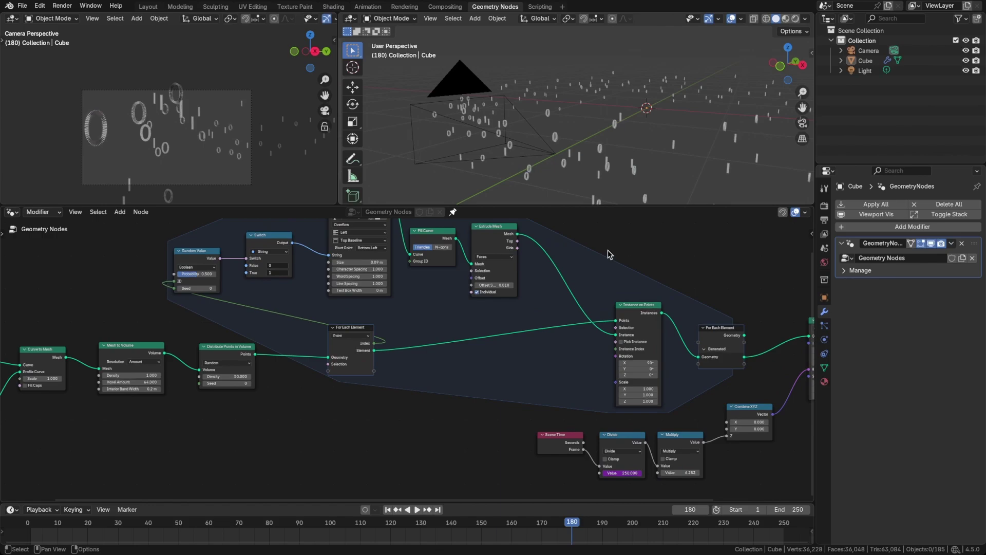
key("shift+a")
type("transform")
key("Return")
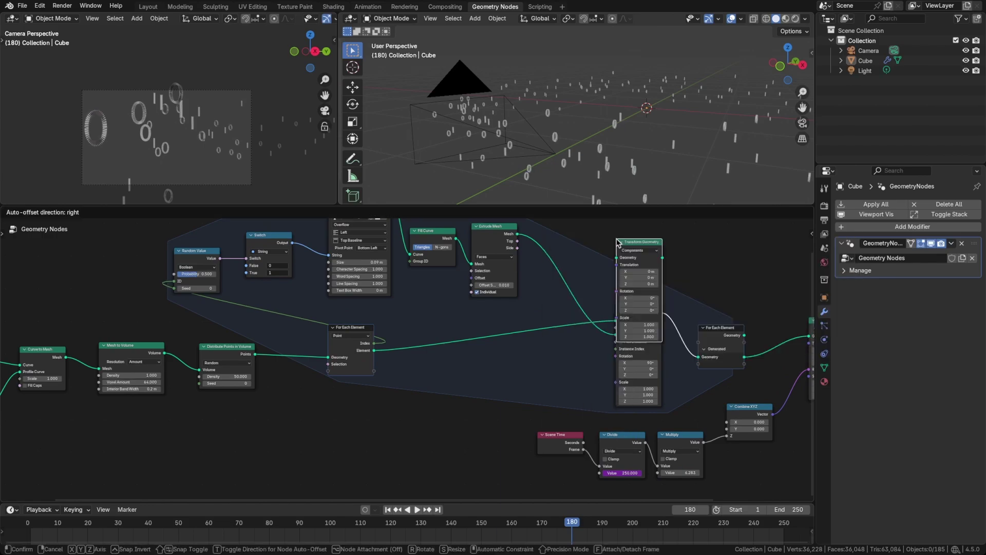
left_click(562, 337)
Wrap Scene Time and Divide in a frame labelled 'Animation Factor'
scroll(562, 337, "down", 5)
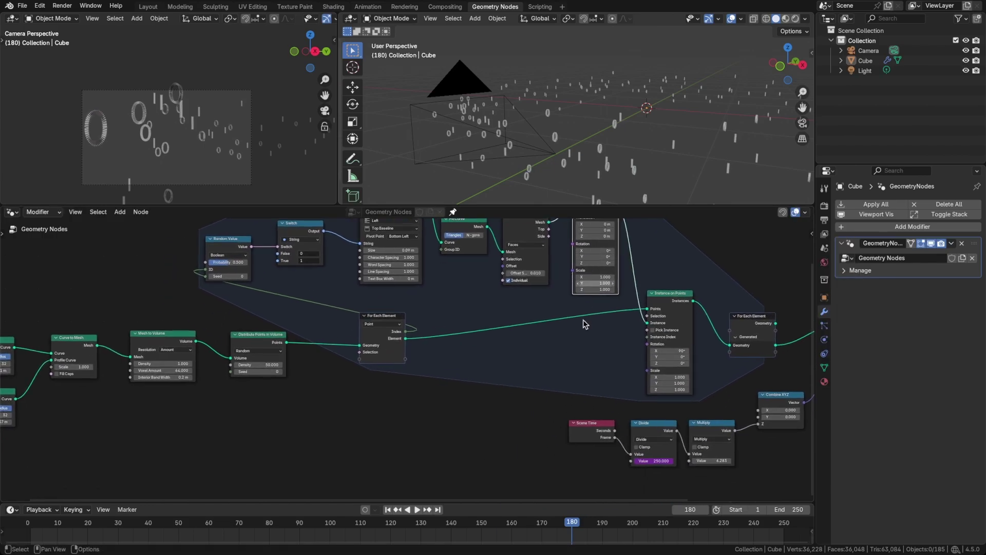
left_click_drag(571, 404, 740, 479)
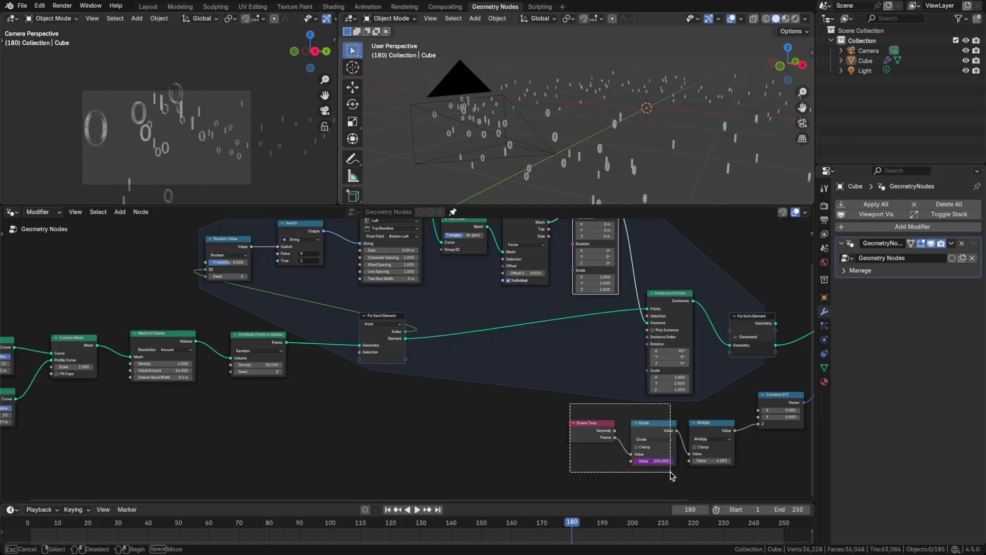
left_click_drag(676, 463, 407, 456)
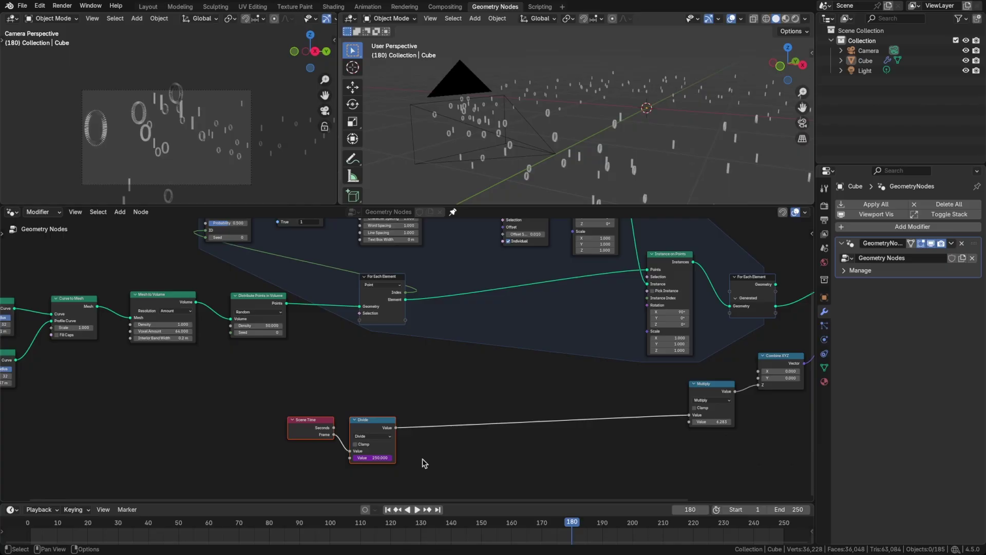
key("ctrl+j")
key("F2")
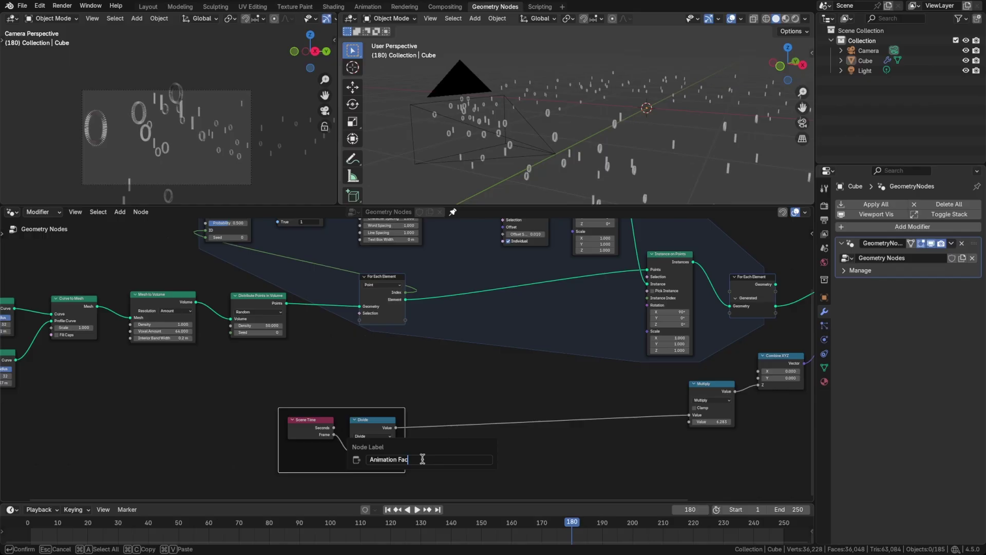
type("Animation Factor")
key("Return")
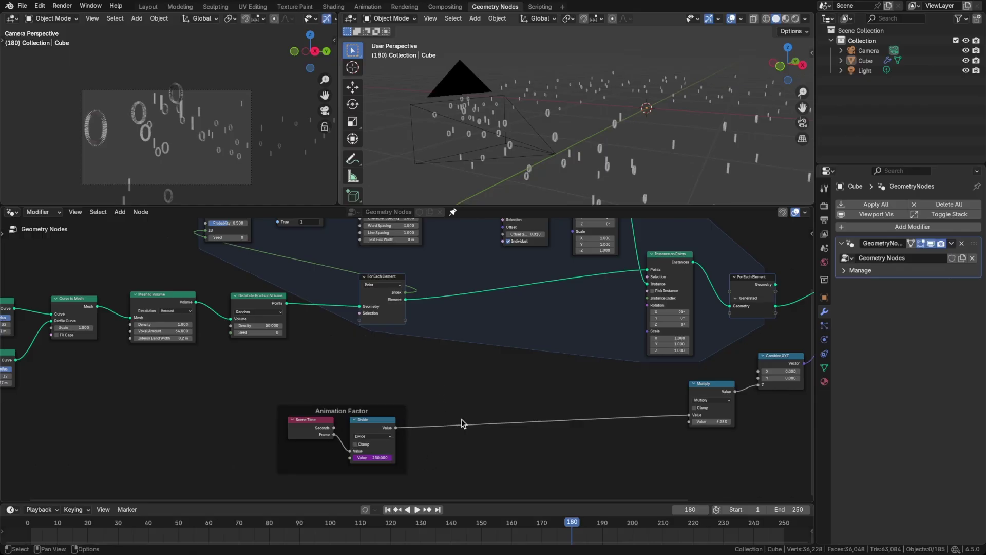
middle_click_drag(460, 423, 445, 432)
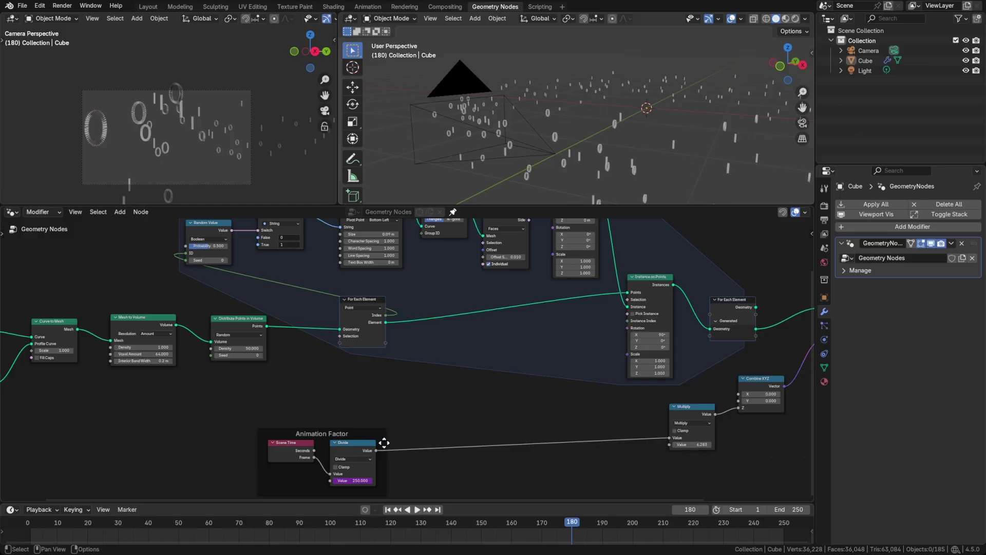
Add a second Multiply from the Divide result with value -6.283
left_click_drag(376, 450, 421, 407)
type("mult")
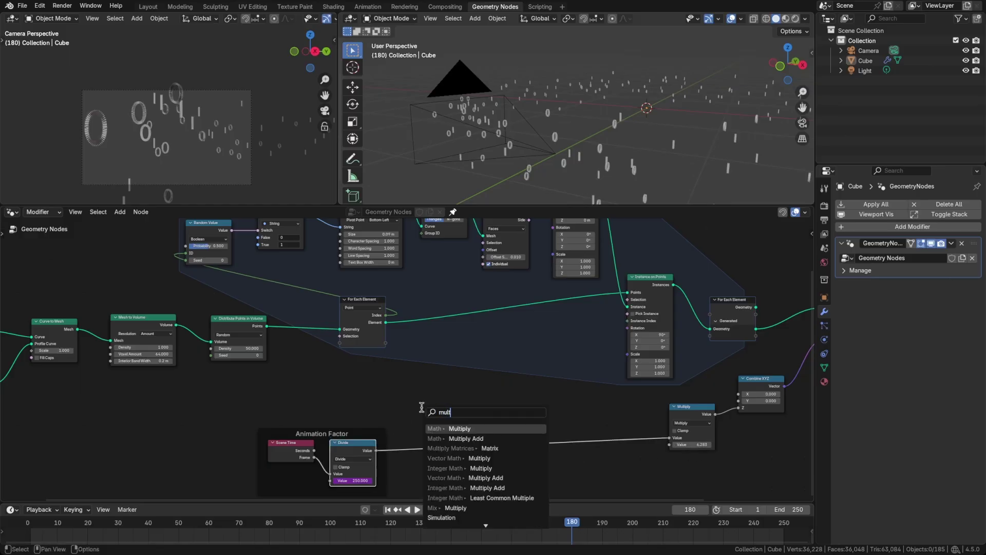
key("Return")
left_click(398, 384)
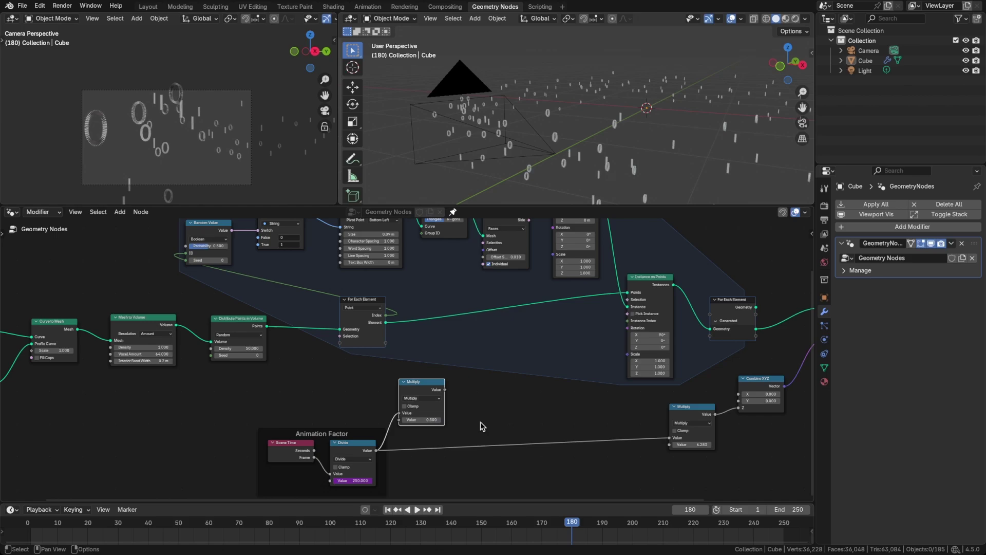
left_click(424, 419)
type("-6.283")
key("Return")
Feed it into a duplicated Combine XYZ's Z driving the per-digit Transform rotation
key("shift+d")
left_click(459, 383)
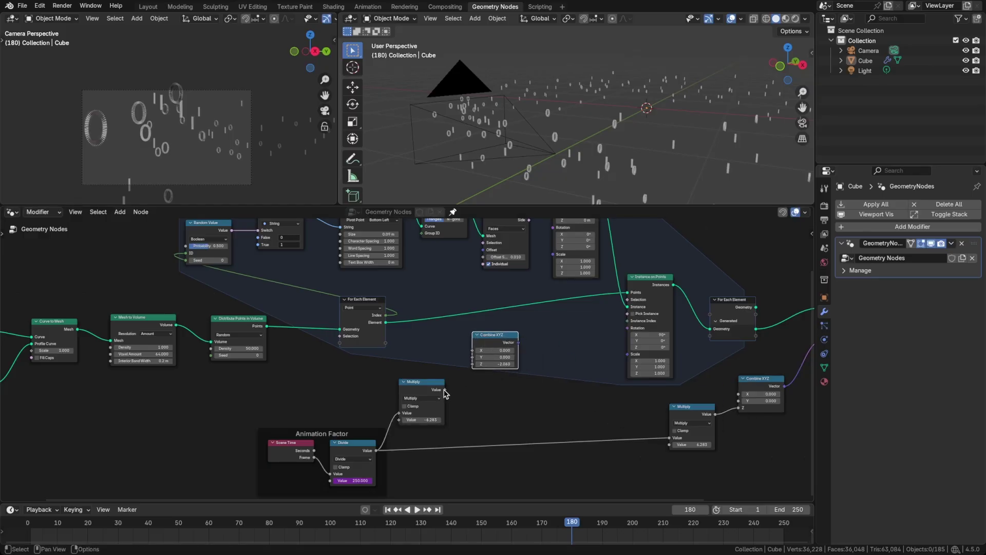
left_click_drag(444, 390, 473, 364)
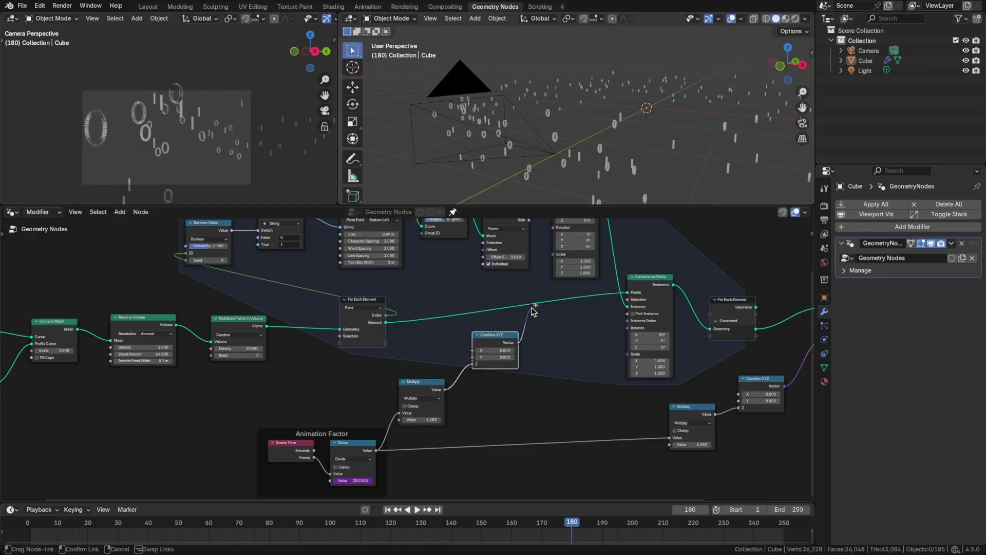
left_click_drag(533, 309, 553, 270)
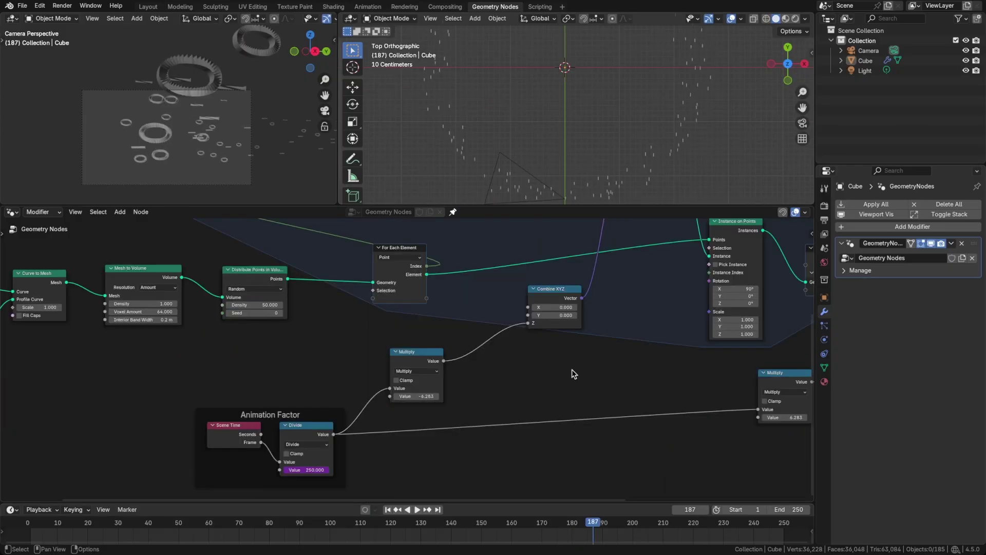
Rewind the animation to frame 1 and pan toward Instance on Points
key("shift+Left")
scroll(567, 370, "right", 5, "ctrl")
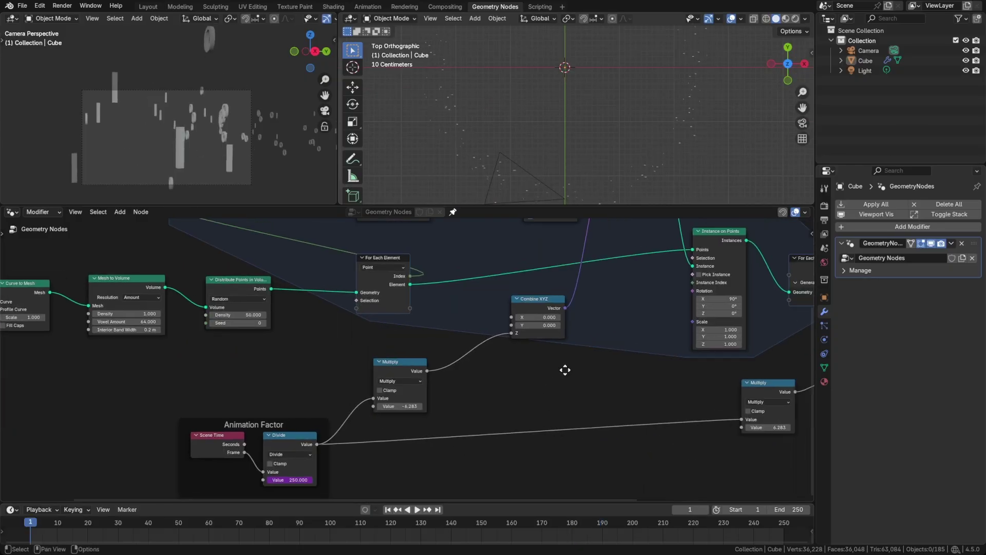
scroll(567, 370, "up", 3, "shift")
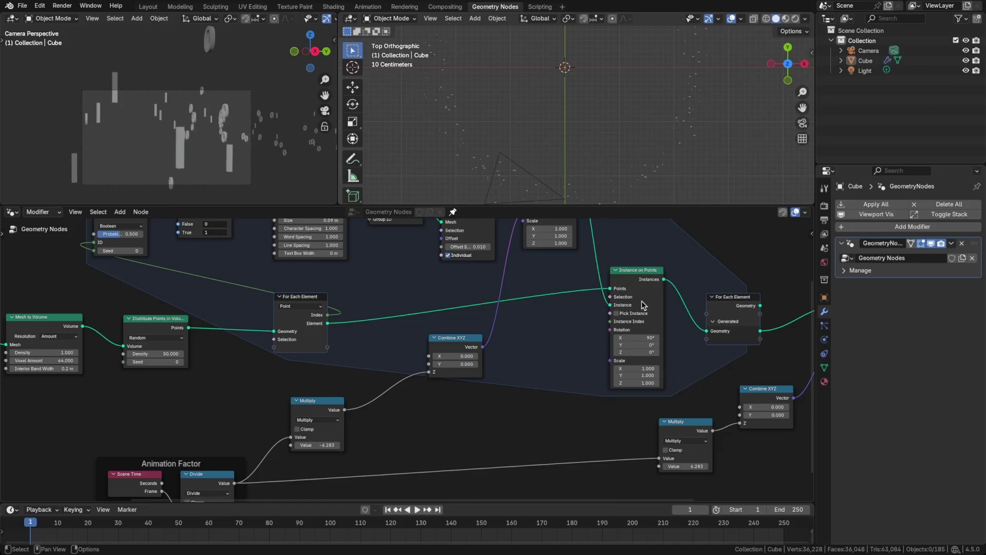
Set the Instance on Points Rotation X to 0°
scroll(642, 308, "up", 1)
left_click(642, 343)
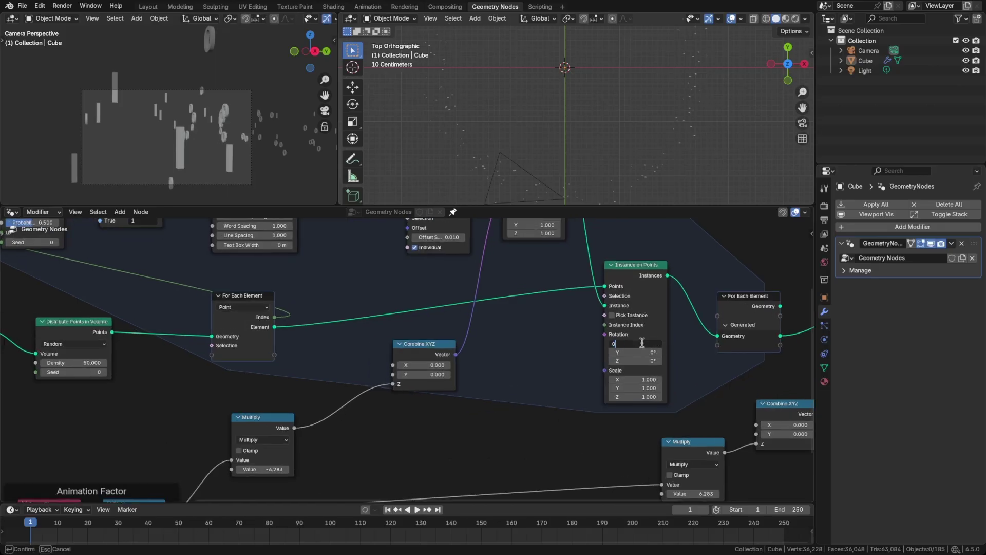
type("0")
key("Return")
Set the new Combine XYZ X to 1.610, previewing the tilted spin with playback
scroll(541, 390, "left", 5, "ctrl")
scroll(542, 390, "down", 4, "shift")
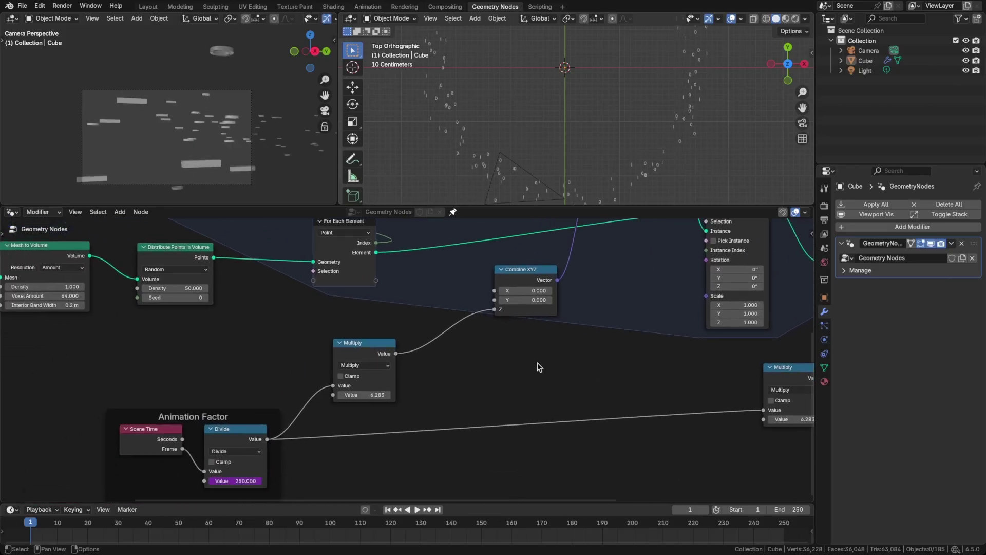
left_click_drag(374, 350, 348, 358)
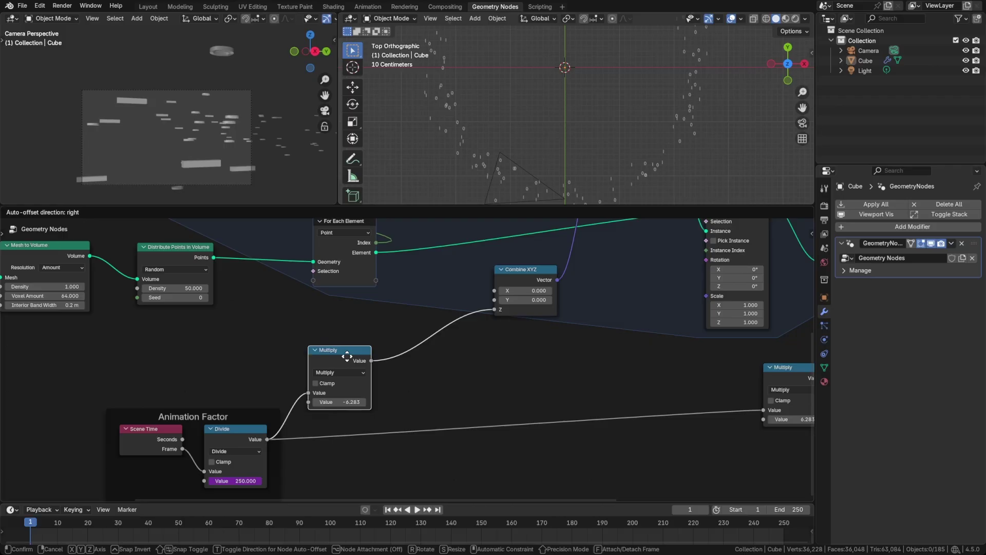
left_click_drag(520, 290, 488, 299)
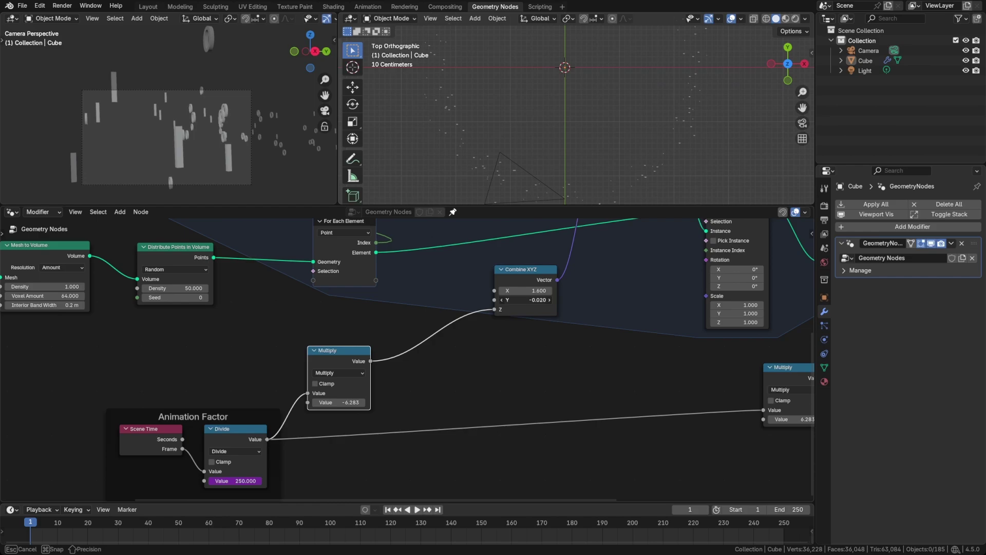
key("Escape")
key("space")
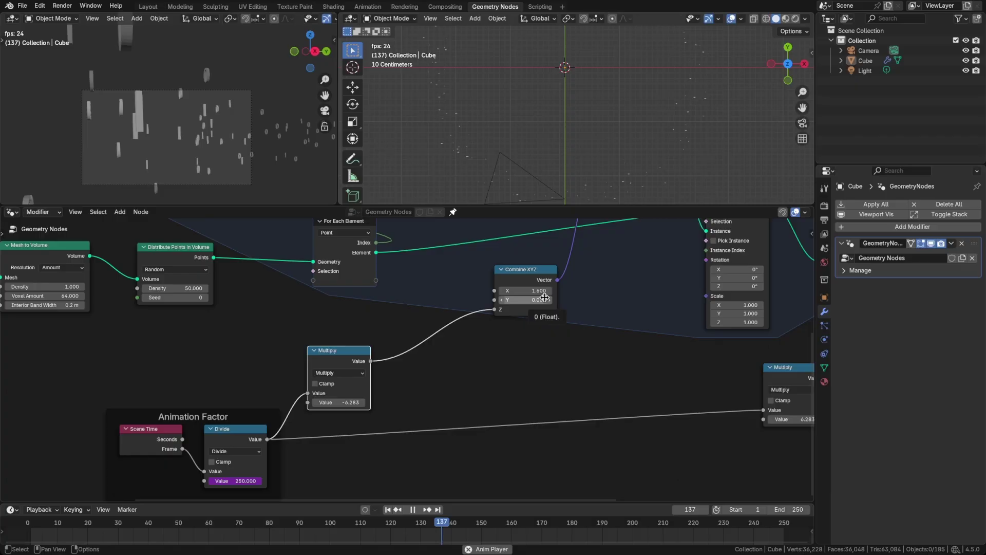
key("space")
left_click_drag(529, 291, 532, 290)
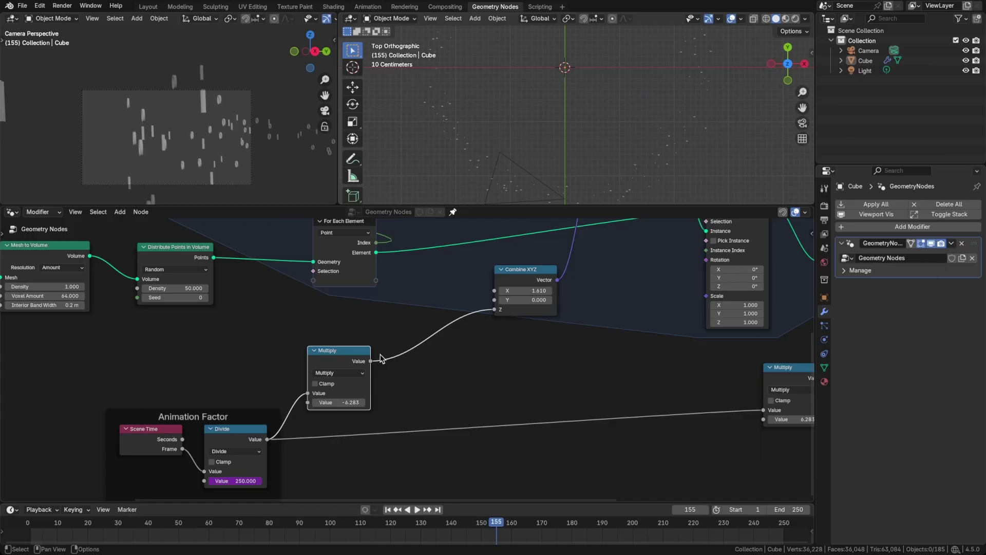
Drop a copy of the Multiply node onto the Z link as an Add node with value -4.863
key("shift+a")
key("Escape")
key("shift+d")
left_click(424, 338)
left_click(424, 354)
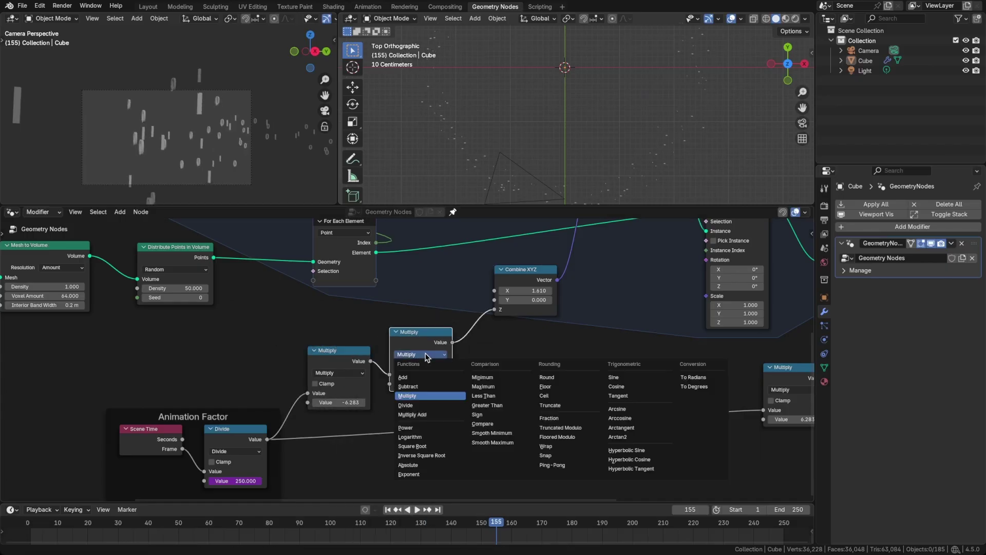
left_click(417, 378)
left_click_drag(418, 381, 491, 380)
Save the file and play the animation to preview the rotation offset
key("ctrl+s")
key("space")
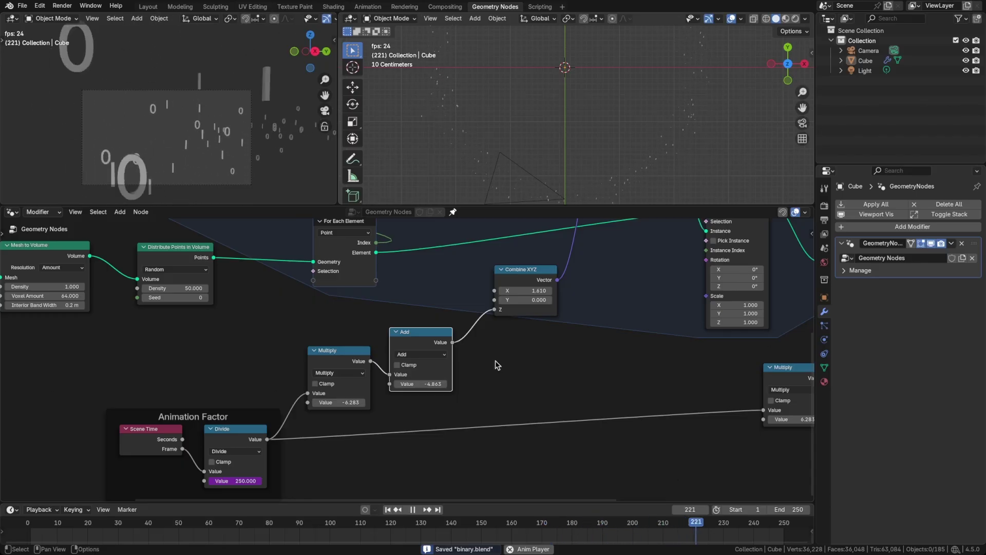
scroll(223, 134, "up", 2)
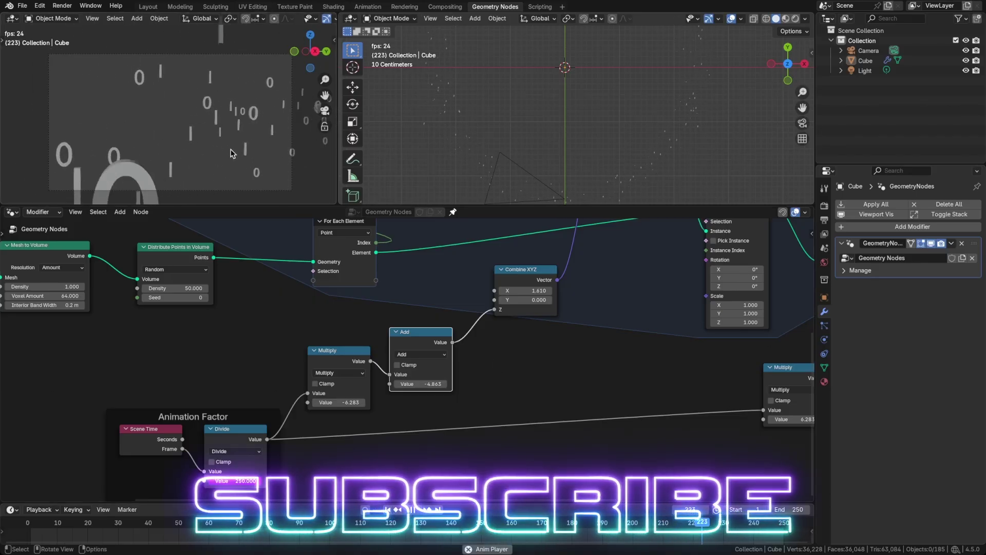
Load the squarer Vipnagorgialla font into String to Curves and preview the boxier digits
scroll(227, 146, "down", 1)
middle_click_drag(355, 241, 447, 476)
key("space")
left_click(444, 288)
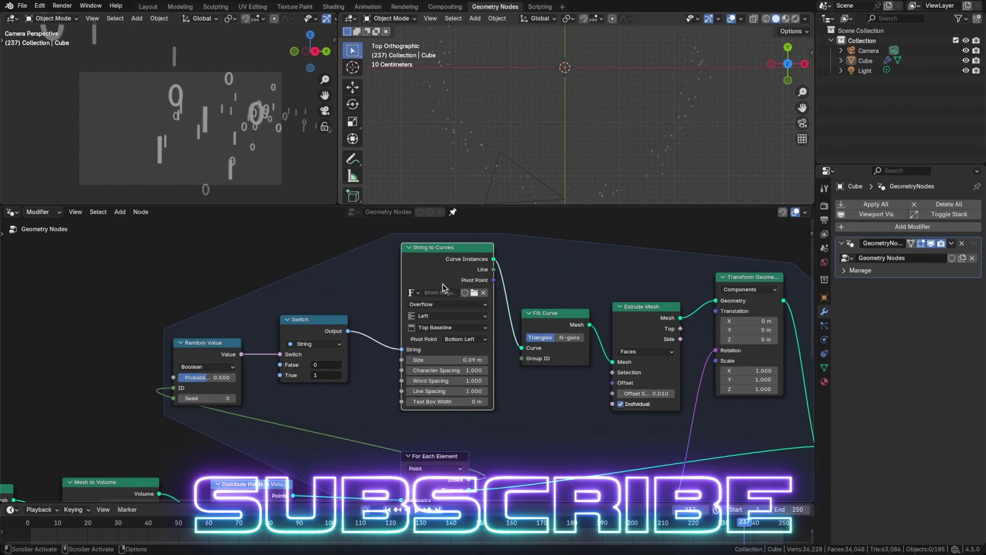
left_click(474, 293)
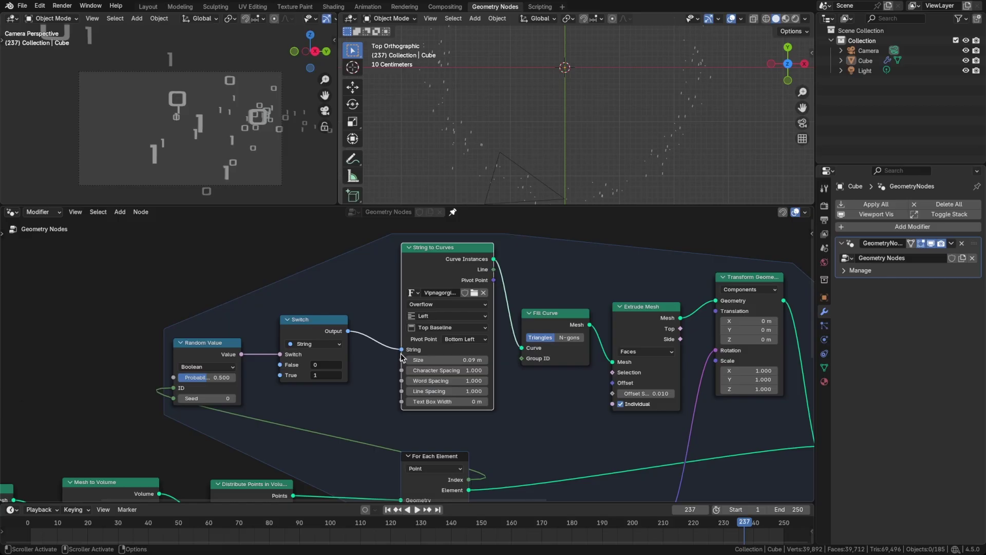
left_click_drag(401, 296, 386, 296)
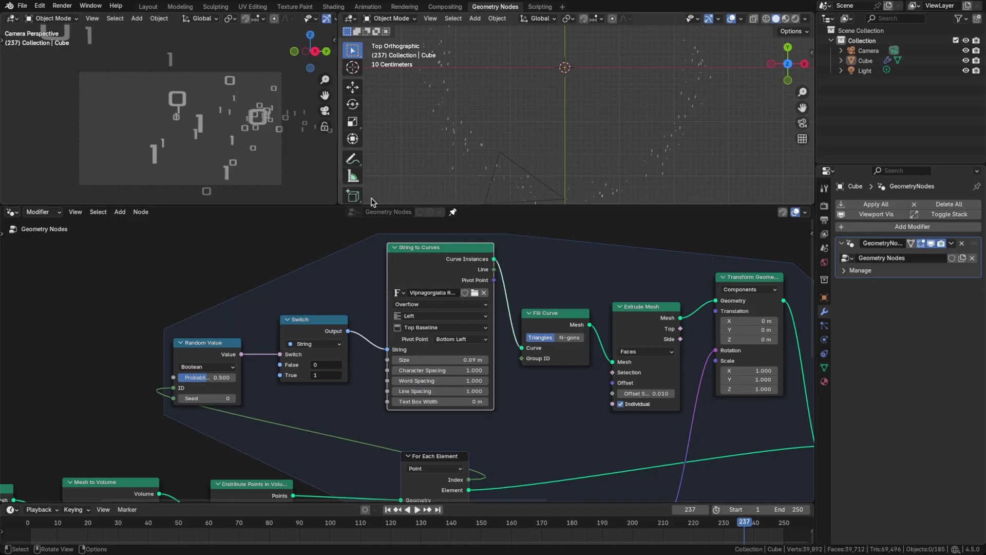
key("space")
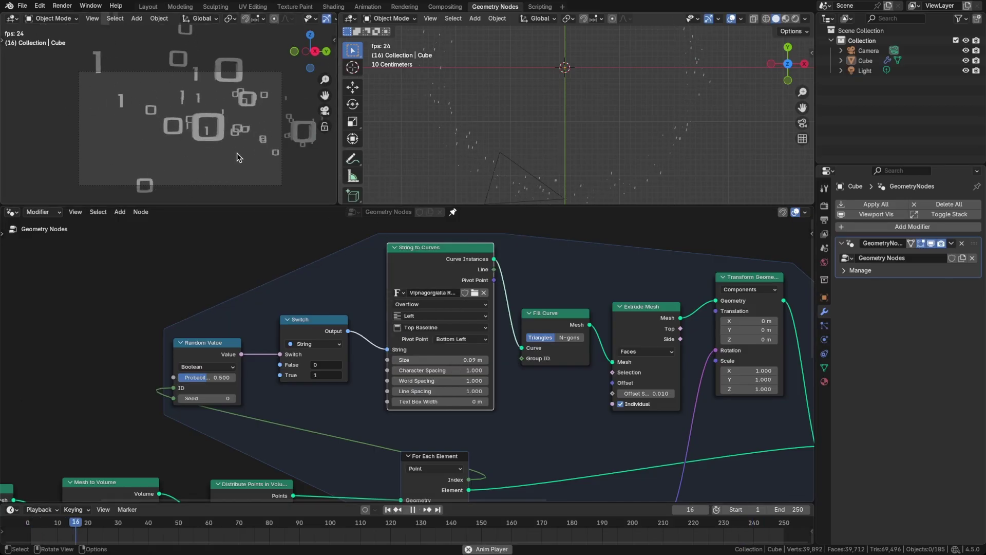
key("space")
Set the Distribute Points in Volume density to 100
scroll(579, 263, "down", 4)
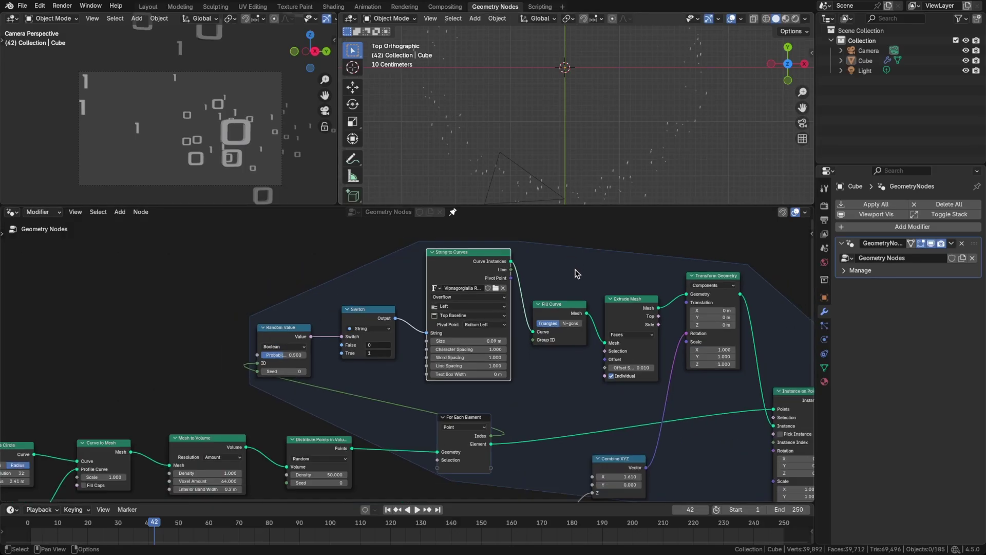
middle_click_drag(592, 260, 549, 308)
scroll(366, 382, "up", 2)
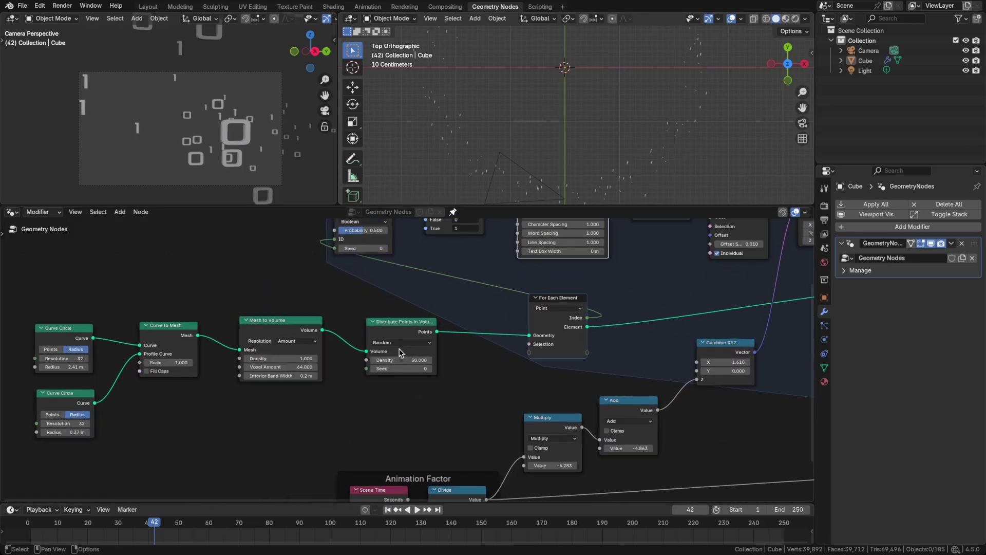
left_click_drag(400, 360, 406, 361)
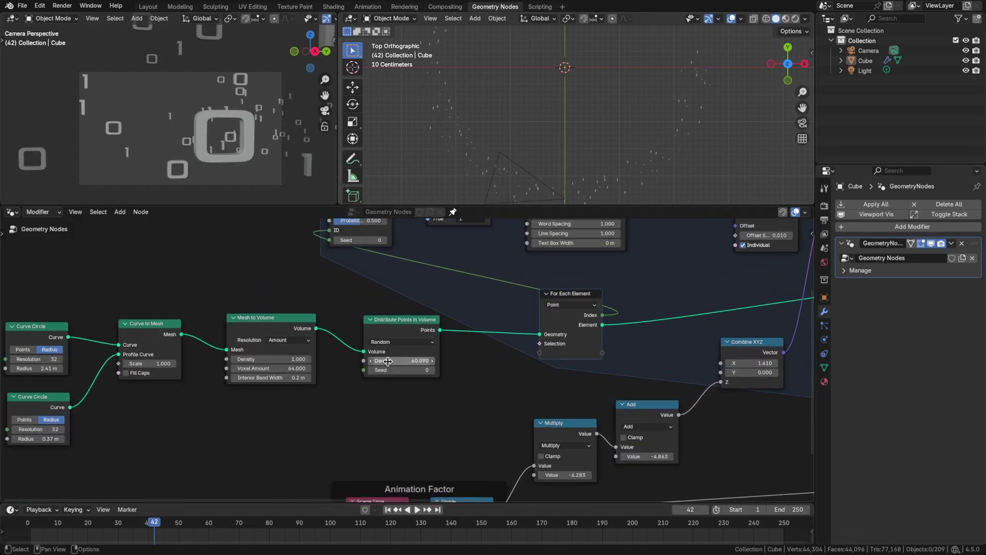
left_click(388, 361)
type("100")
key("Return")
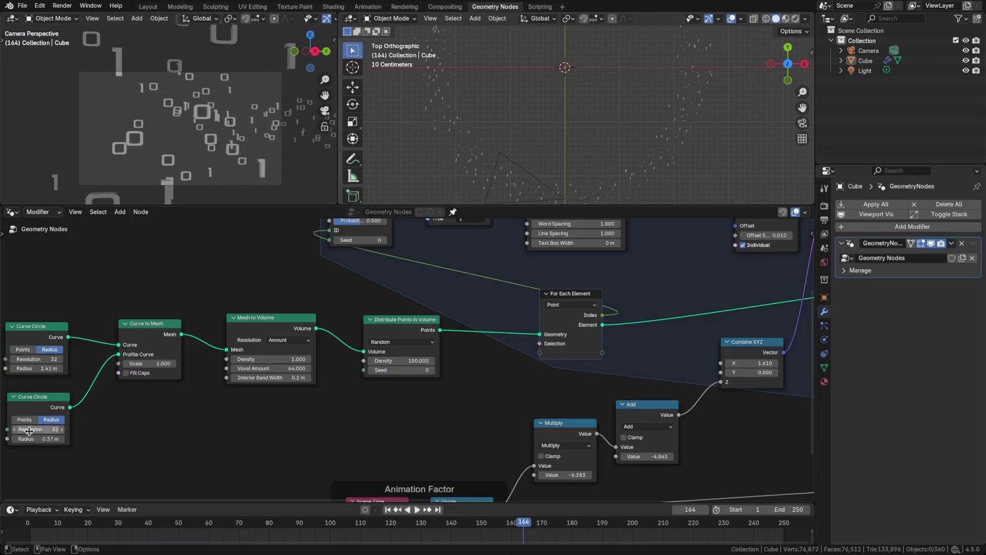
Set the inner Curve Circle radius to 0.5 m, save, and preview the thicker ring
left_click_drag(34, 439, 46, 440)
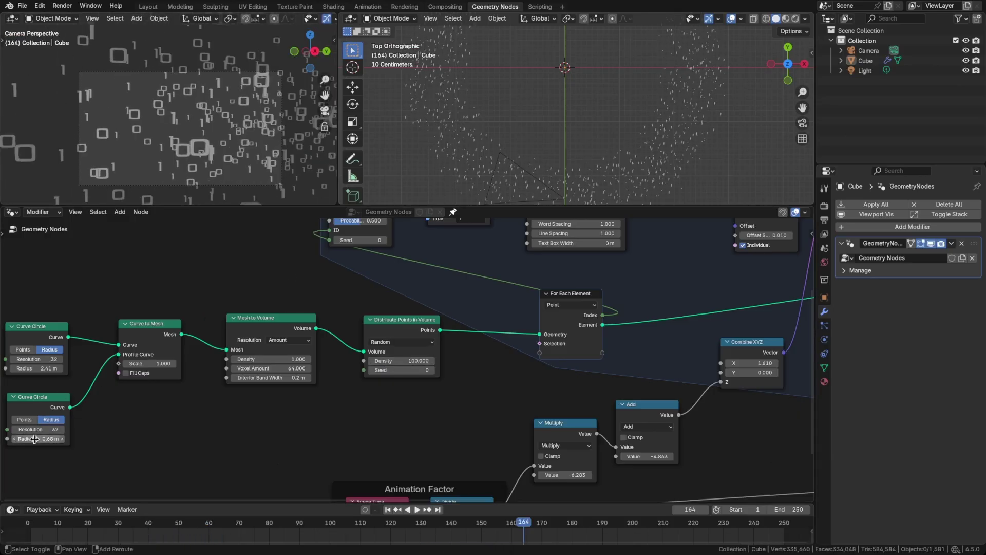
key("space")
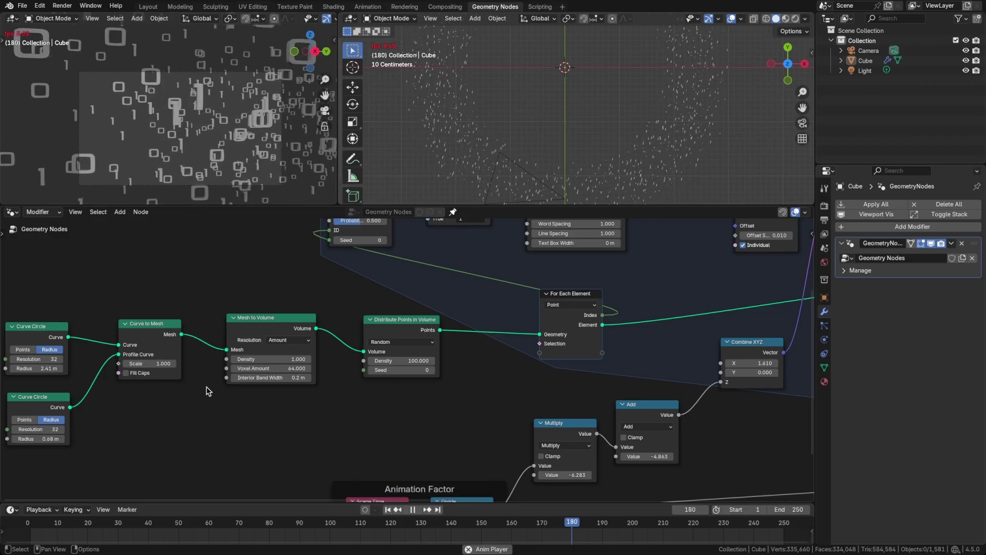
key("ctrl+z")
key("ctrl+s")
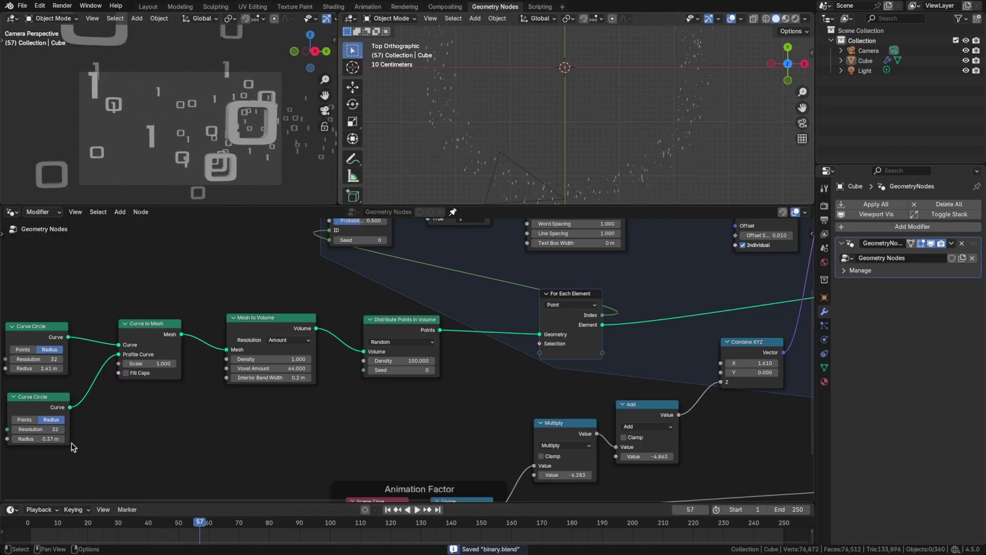
left_click_drag(41, 439, 42, 439)
left_click(41, 438)
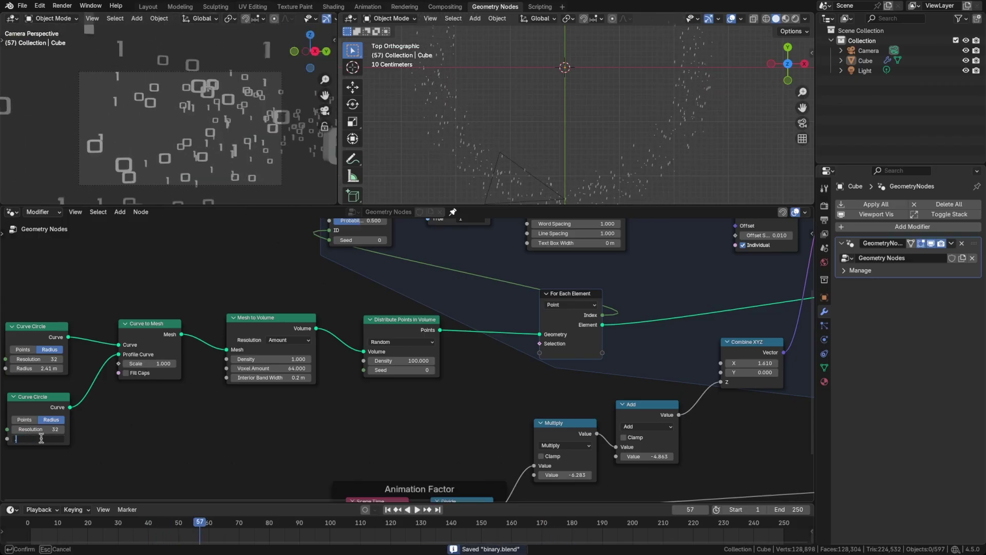
type("0.5")
key("Return")
key("space")
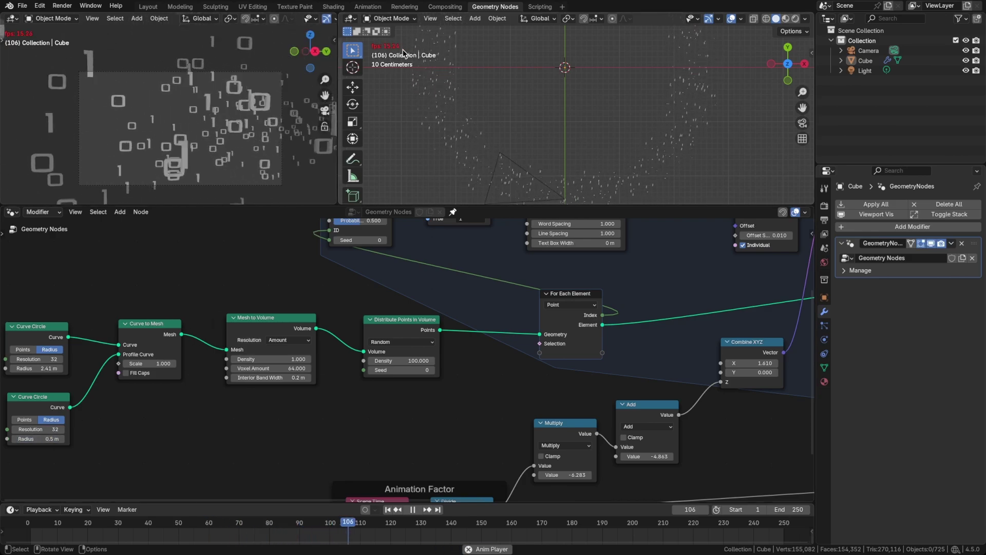
key("space")
Set the scene frame rate to 30 fps and play the animation to check it
key("ctrl+s")
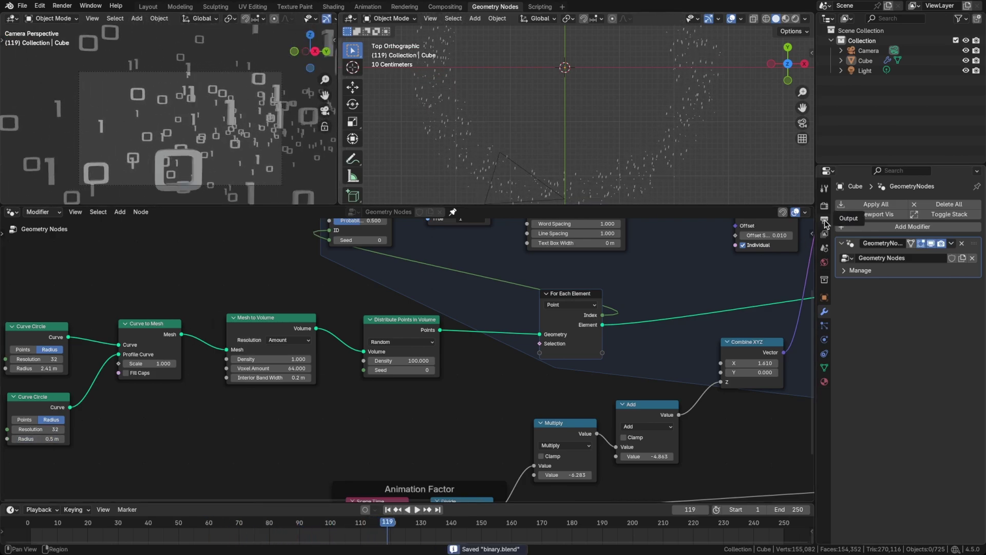
left_click(825, 221)
left_click(927, 295)
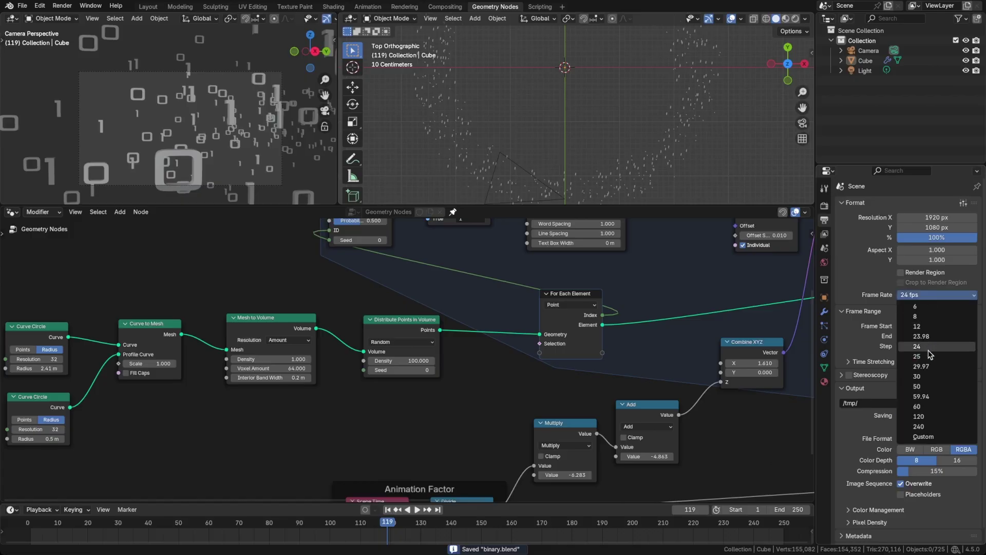
left_click(930, 373)
key("space")
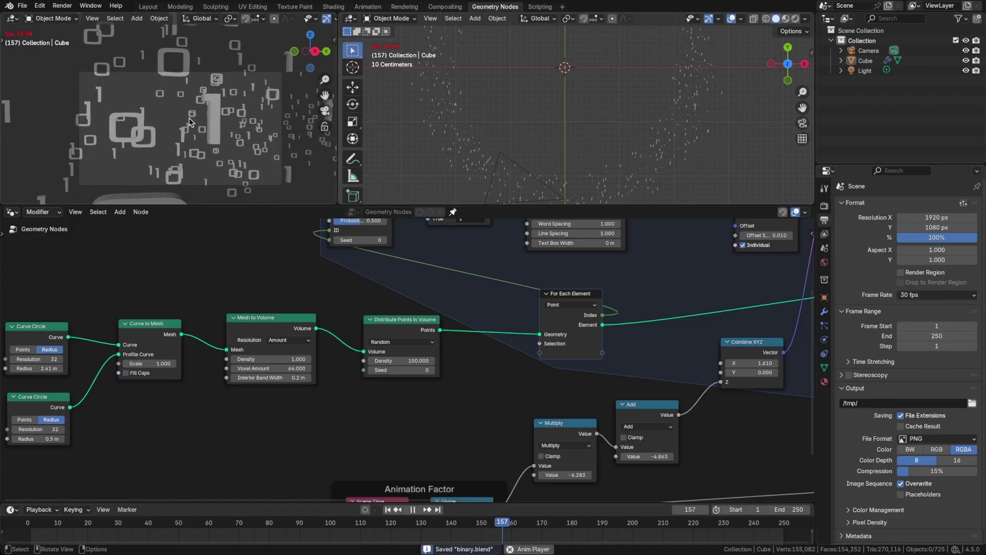
key("space")
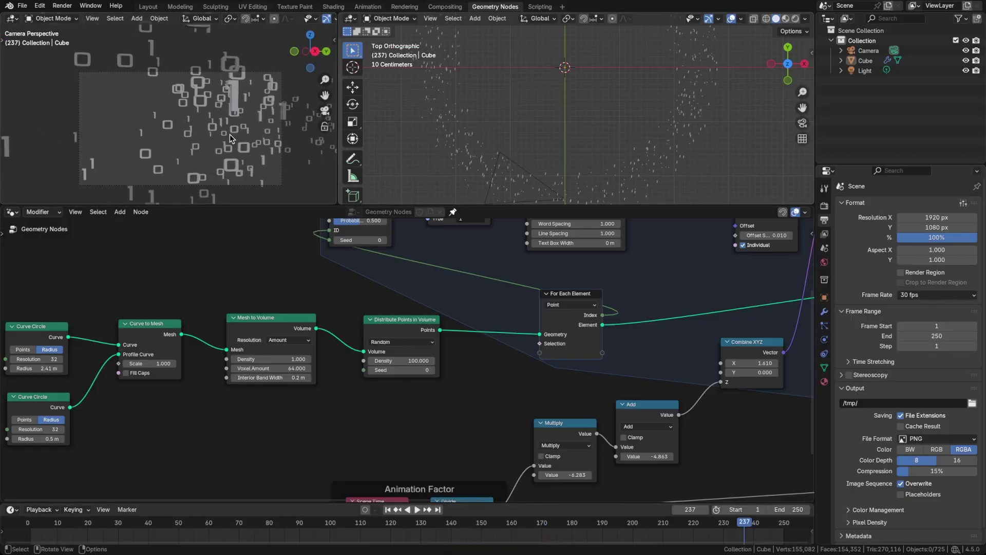
Insert a Set Material node on the link just before Group Output
left_click(825, 380)
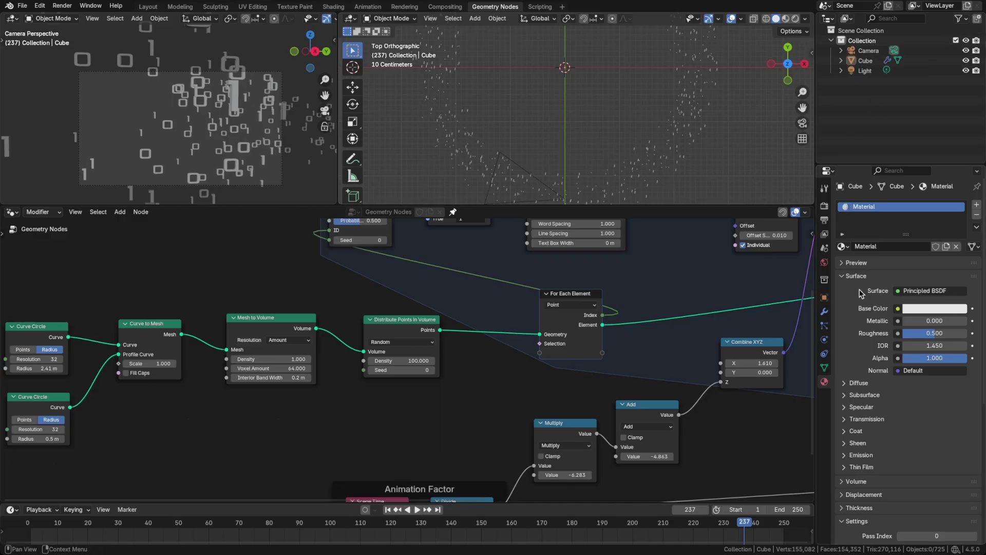
left_click(861, 455)
middle_click_drag(668, 424, 155, 426)
left_click_drag(608, 321, 746, 311)
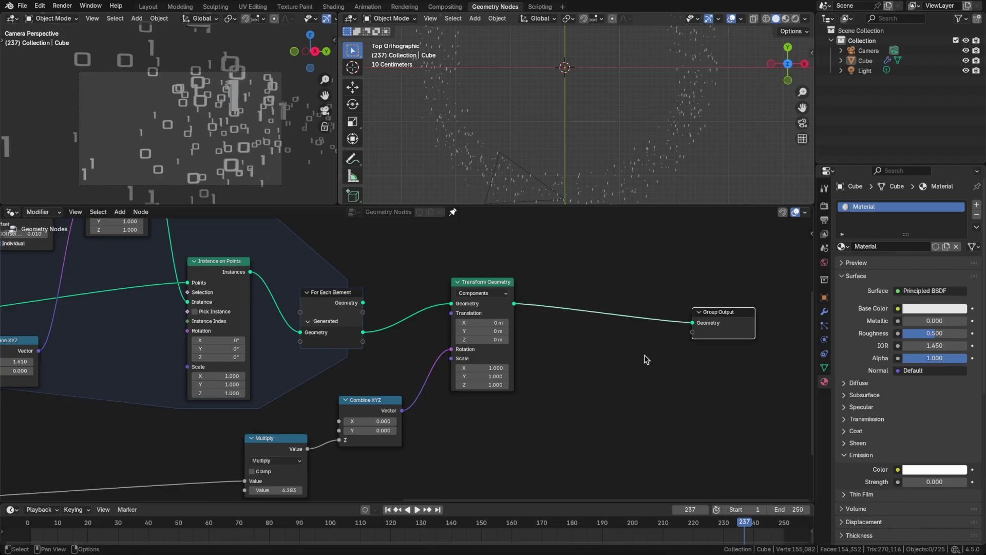
left_click(619, 344)
key("shift+a")
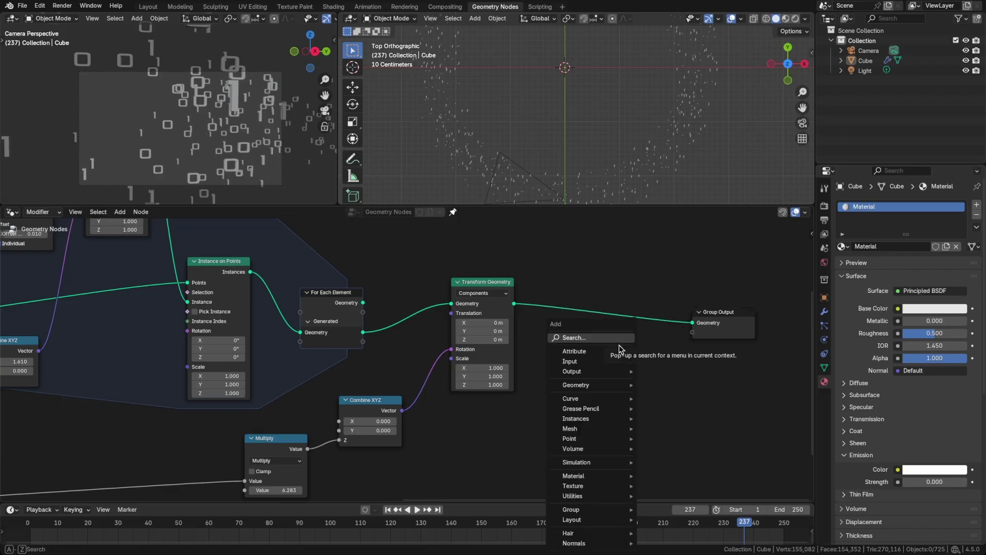
type("mat")
key("Return")
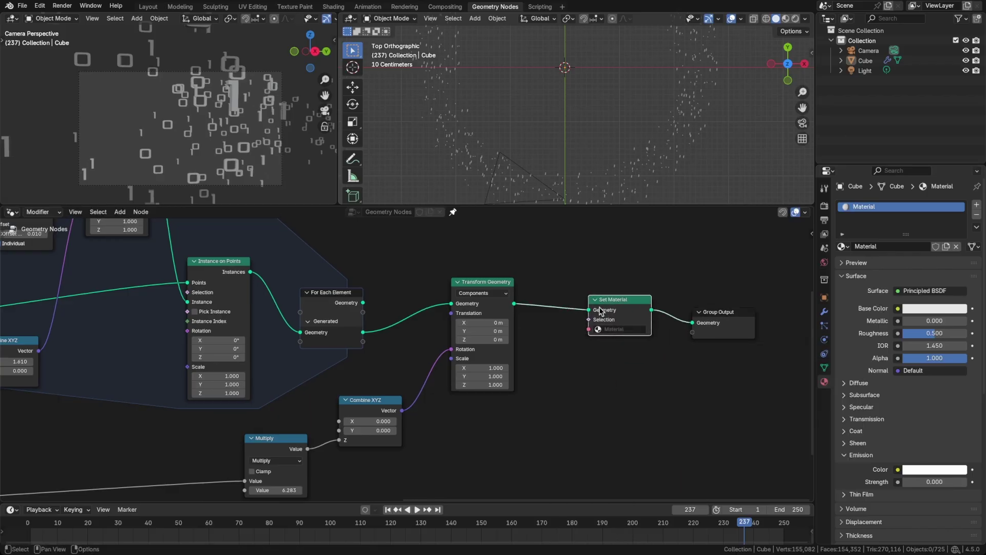
left_click(616, 341)
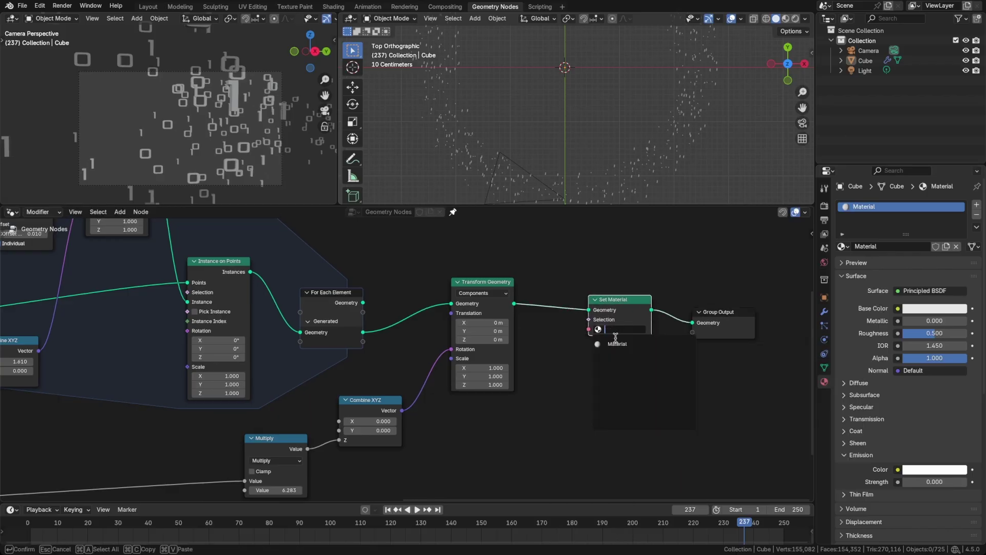
Make the material emit green-cyan (#00FFA2) at strength 100
left_click(927, 472)
left_click_drag(913, 380, 899, 305)
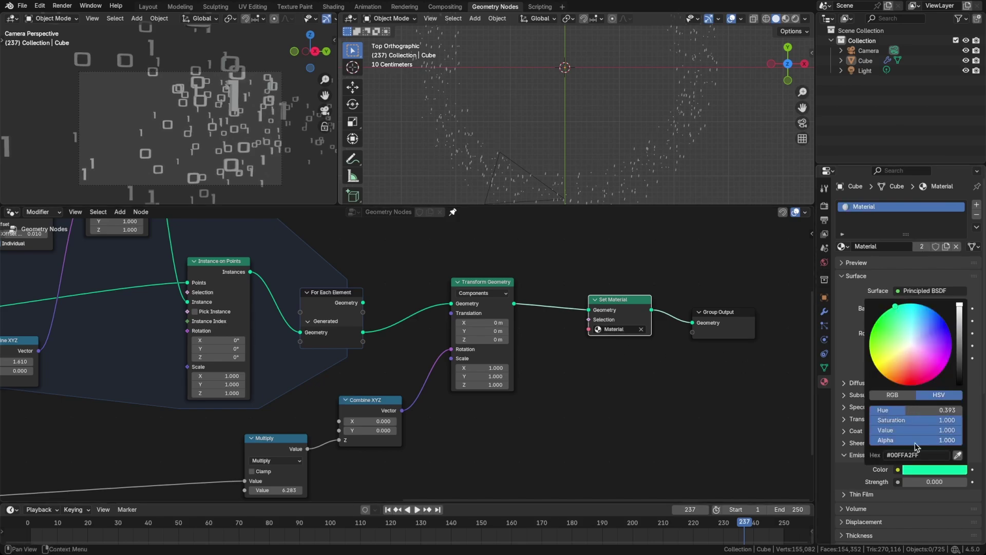
left_click(923, 482)
type("10")
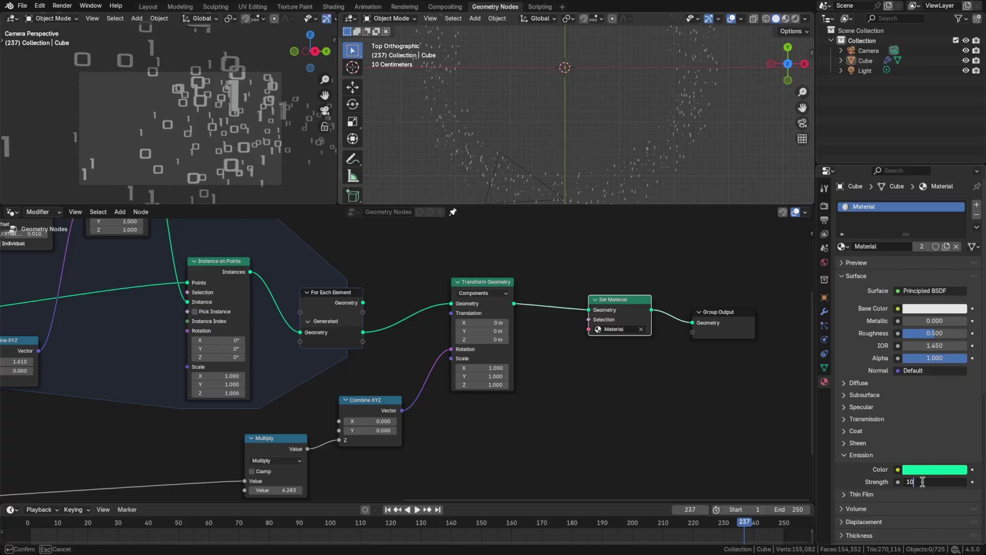
type("0")
key("Return")
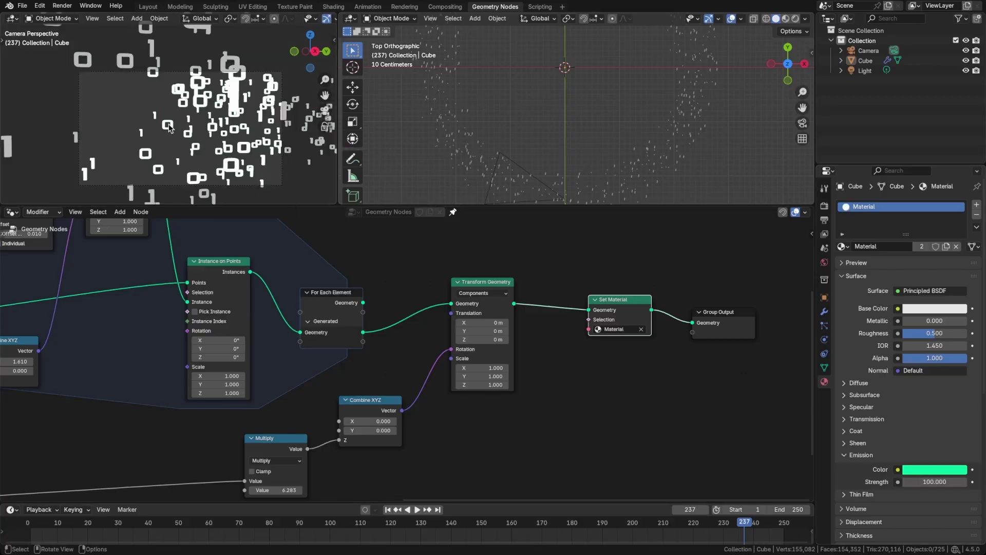
Switch the upper area to the Compositor and enable Use Nodes
left_click(351, 19)
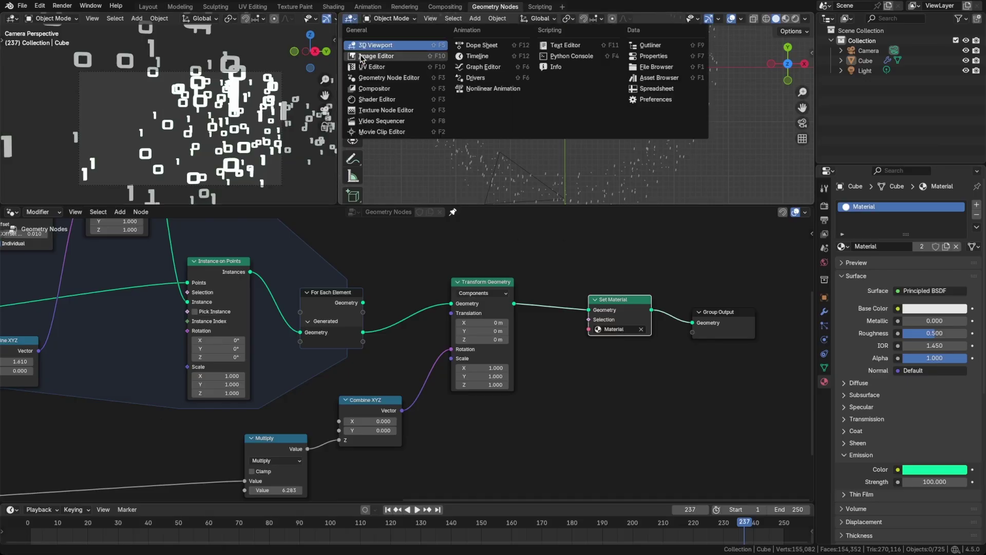
left_click(382, 88)
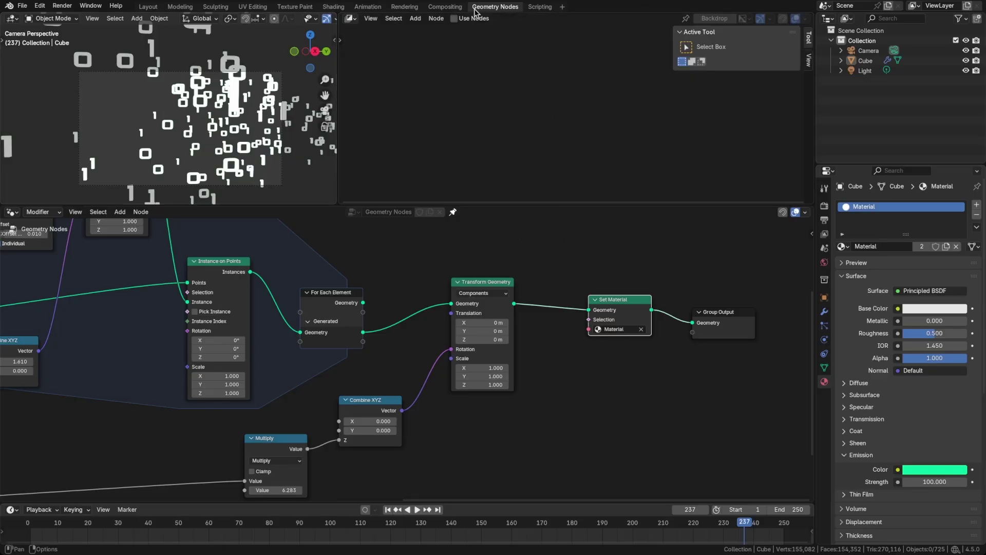
left_click(464, 22)
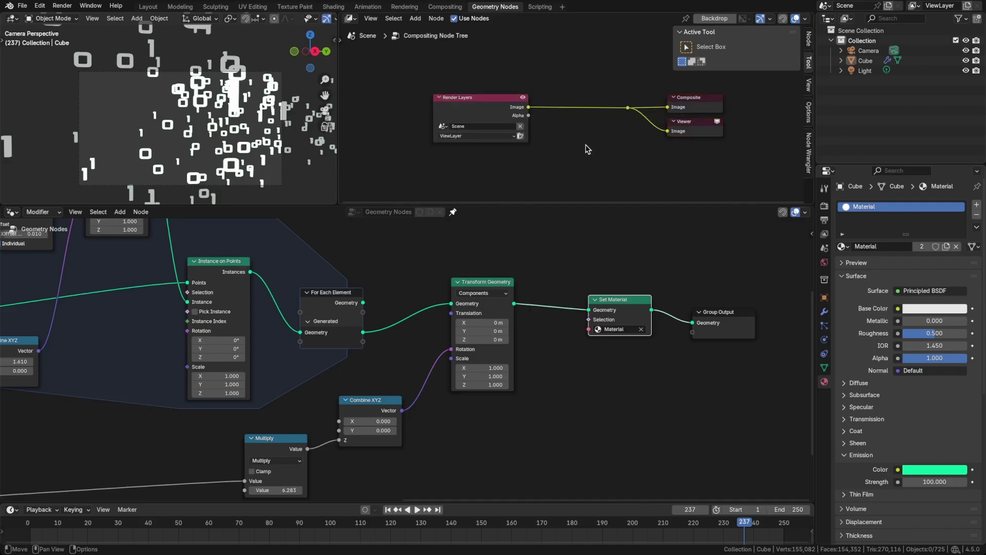
Insert a Fog Glow Glare node between Render Layers and Composite
key("shift+a")
type("glare")
key("Return")
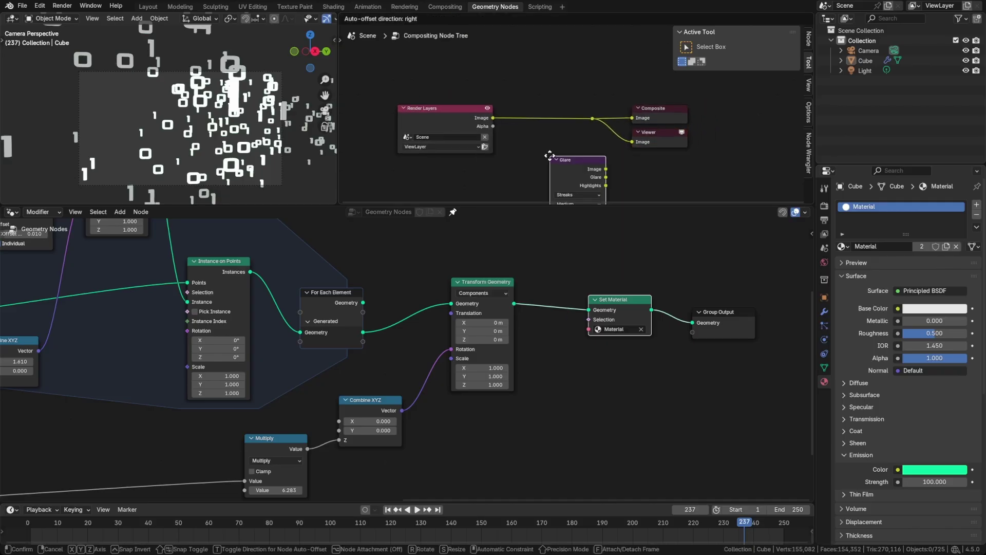
left_click(555, 140)
scroll(553, 105, "down", 2)
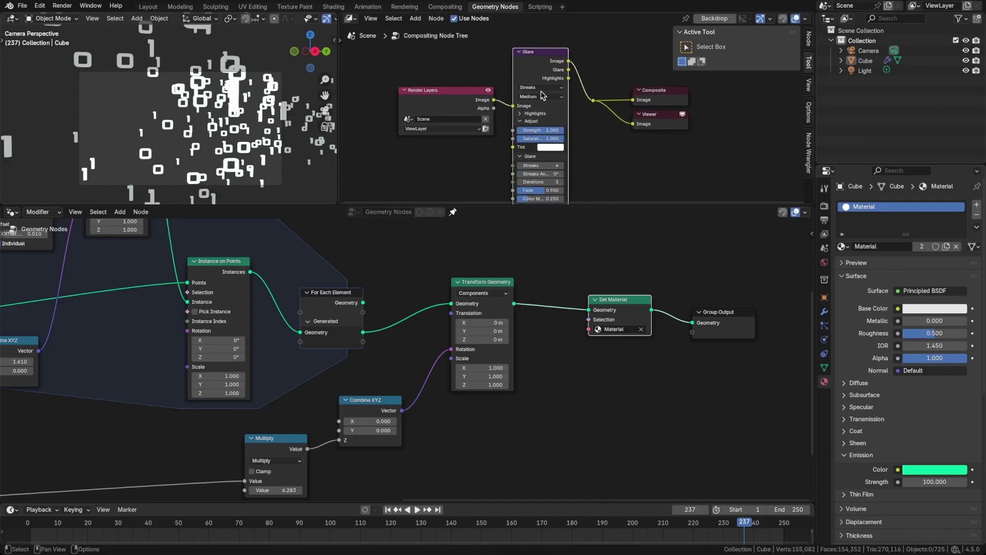
left_click(541, 88)
left_click(539, 132)
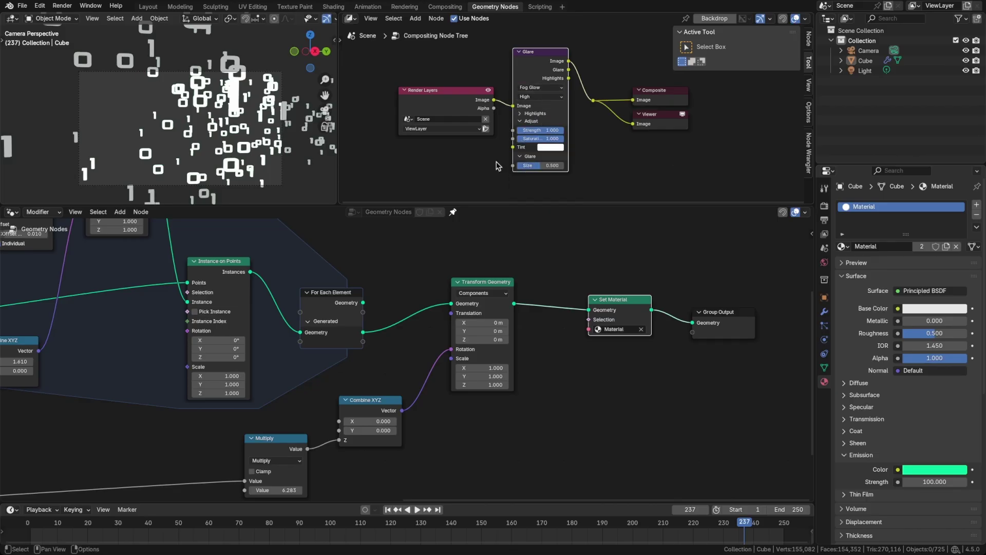
Show the compositor live in the viewport, lower glare strength to 0.026, and save
middle_click_drag(307, 21, 191, 24)
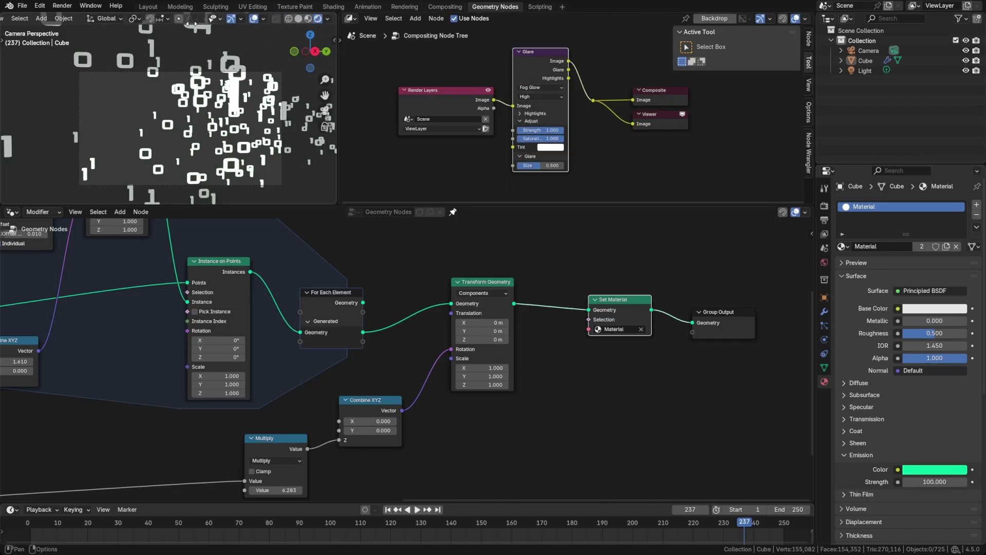
left_click(327, 19)
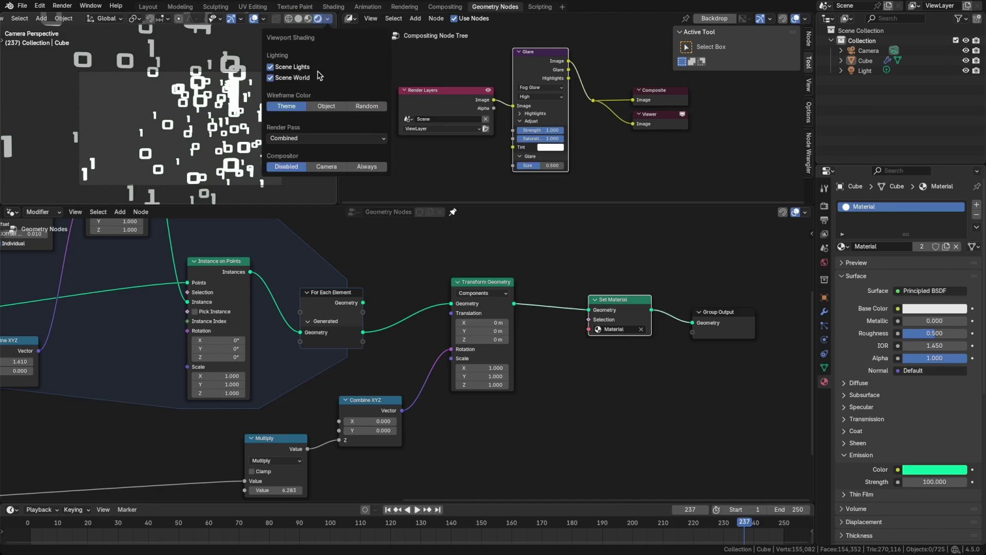
left_click(366, 166)
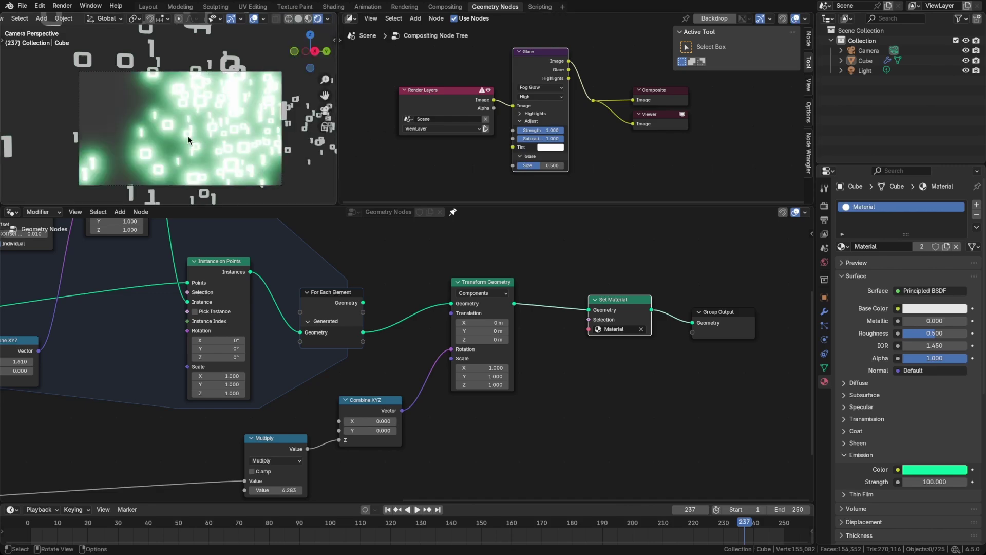
scroll(214, 134, "up", 2)
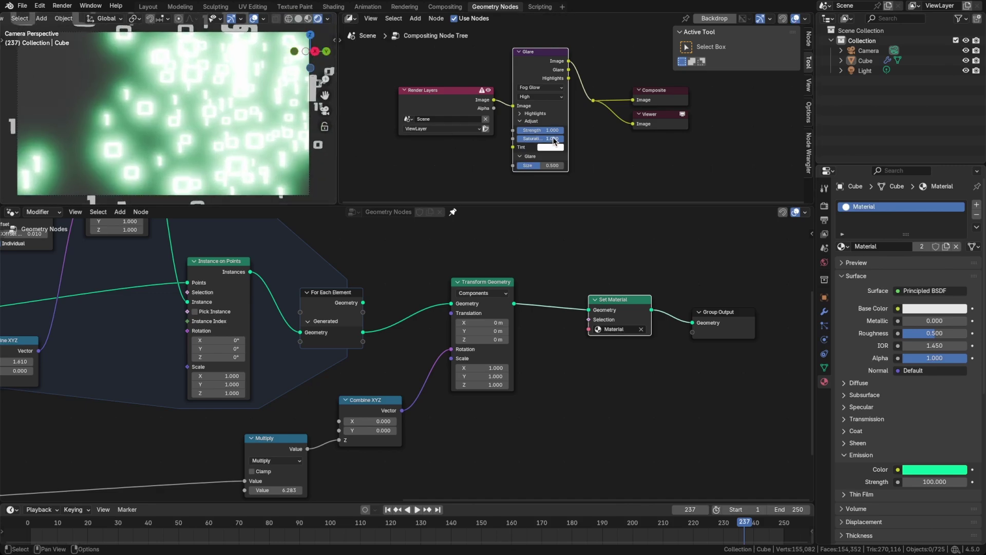
left_click_drag(543, 132, 494, 132)
key("ctrl+s")
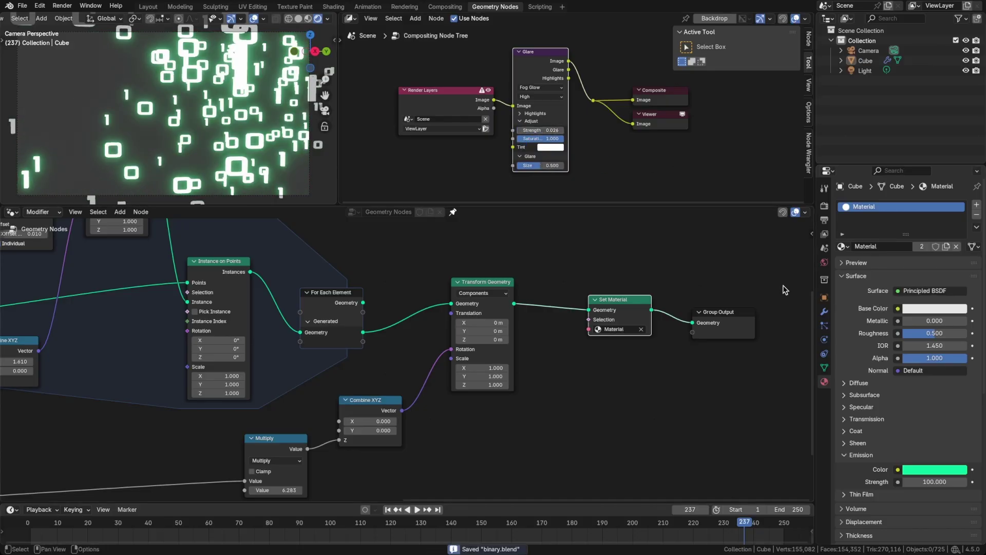
left_click(826, 262)
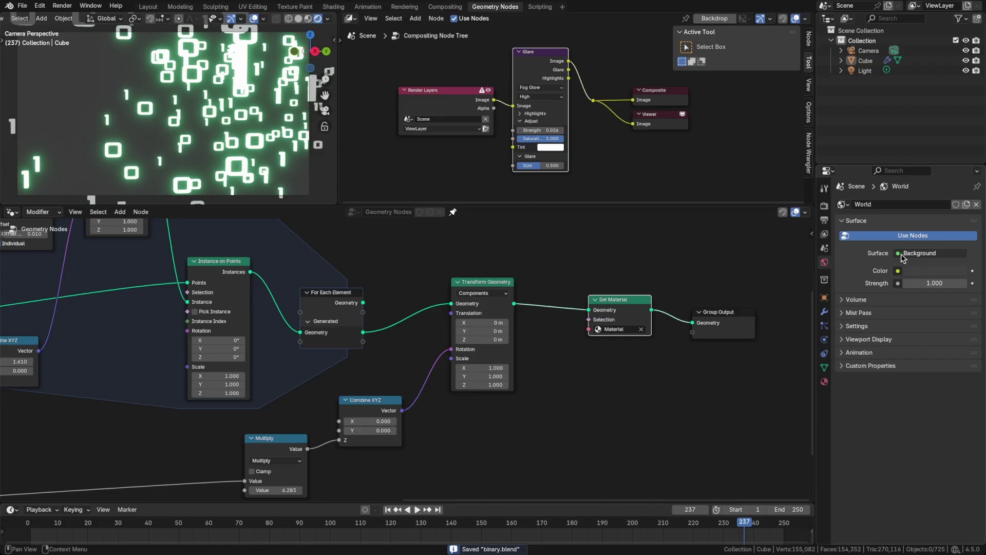
Disconnect the world background and add a Principled Volume of density 0.05, then save
left_click(911, 254)
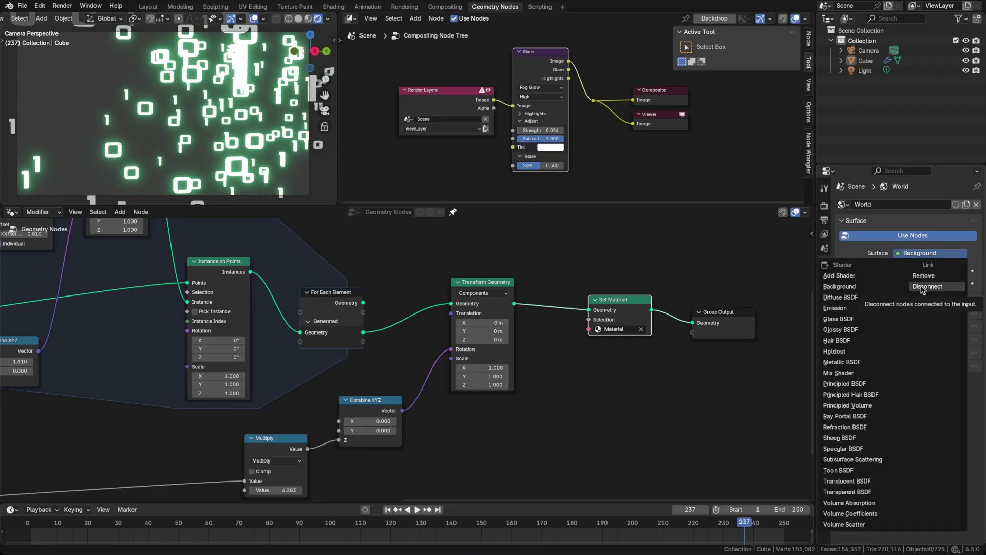
left_click(923, 288)
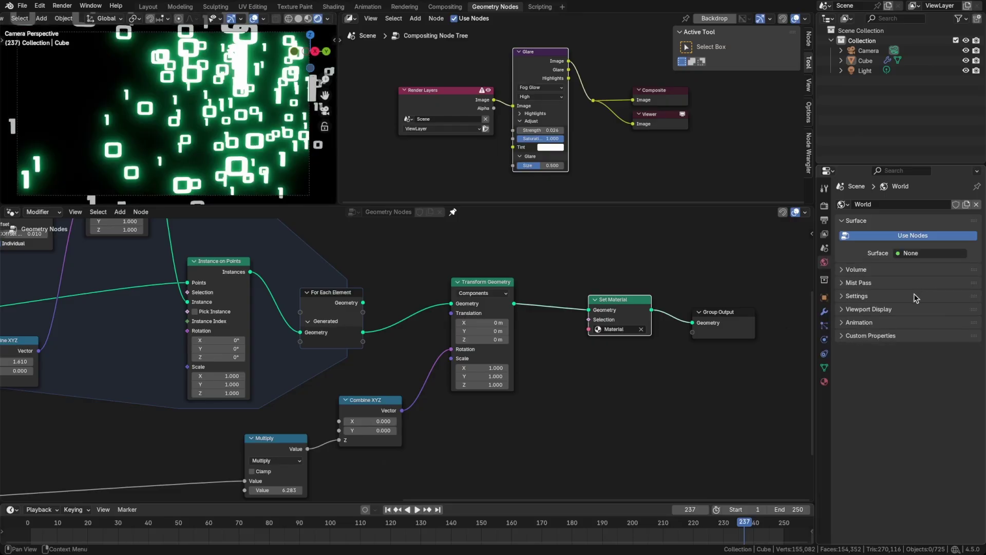
left_click(863, 269)
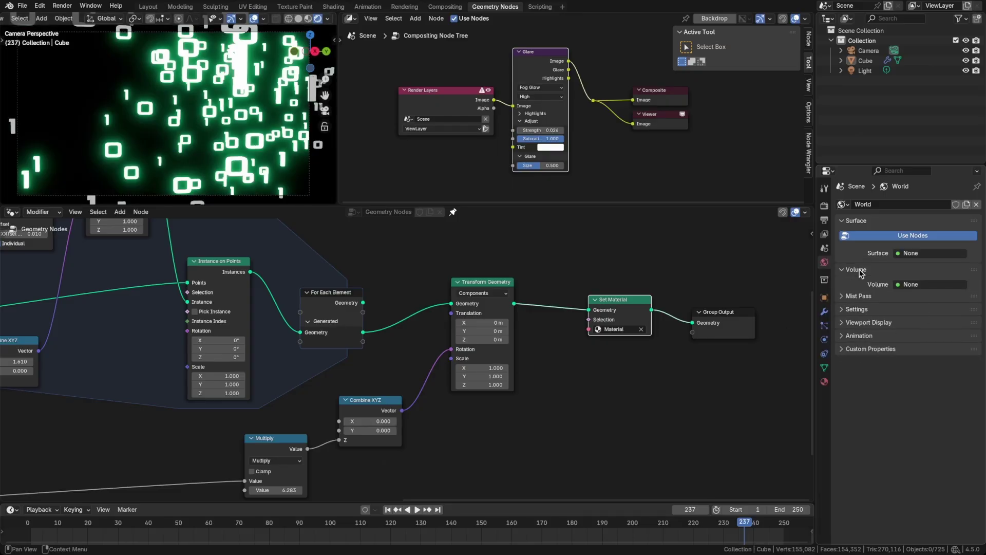
left_click(911, 285)
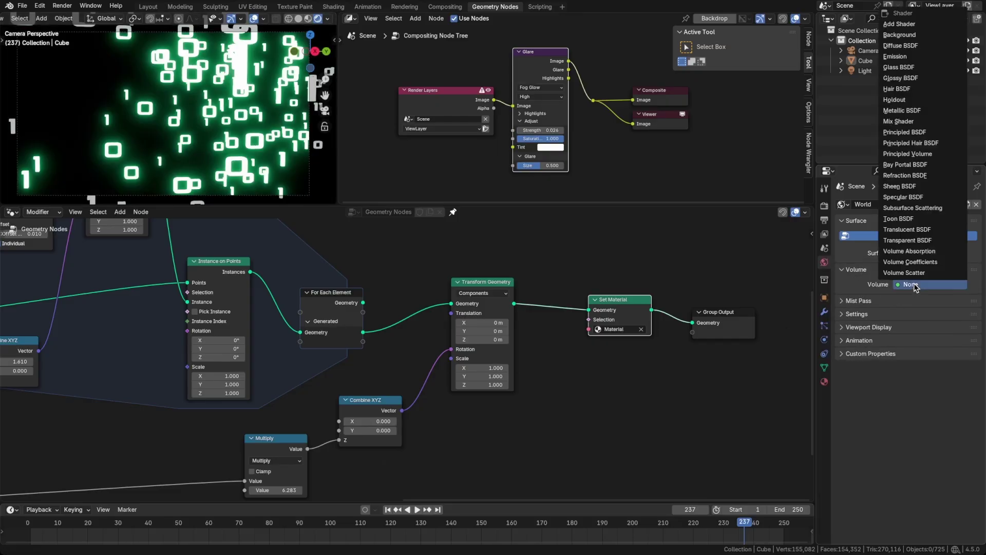
left_click(908, 153)
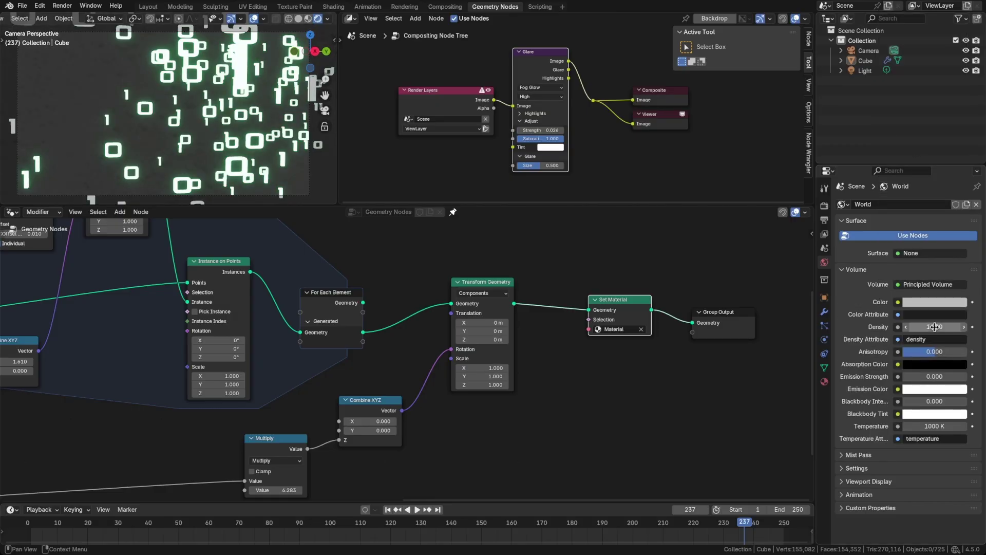
left_click(931, 328)
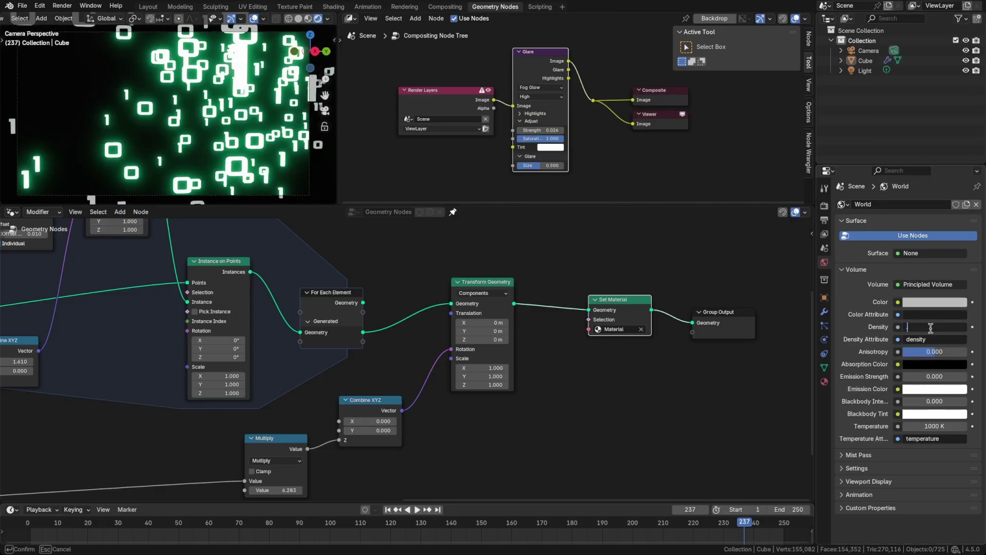
type(".05")
key("Return")
key("ctrl+s")
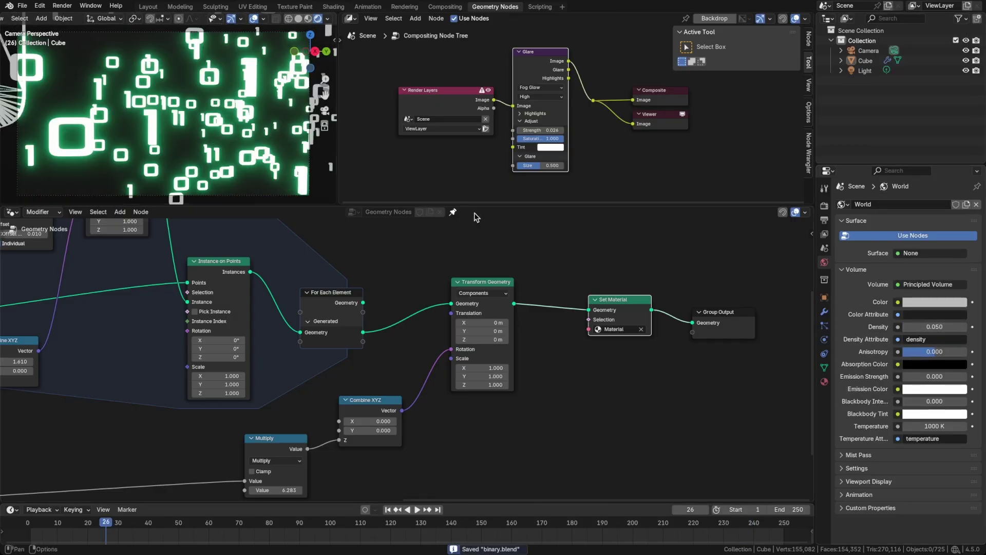
Shift the digits' emission colour further toward cyan
left_click(824, 381)
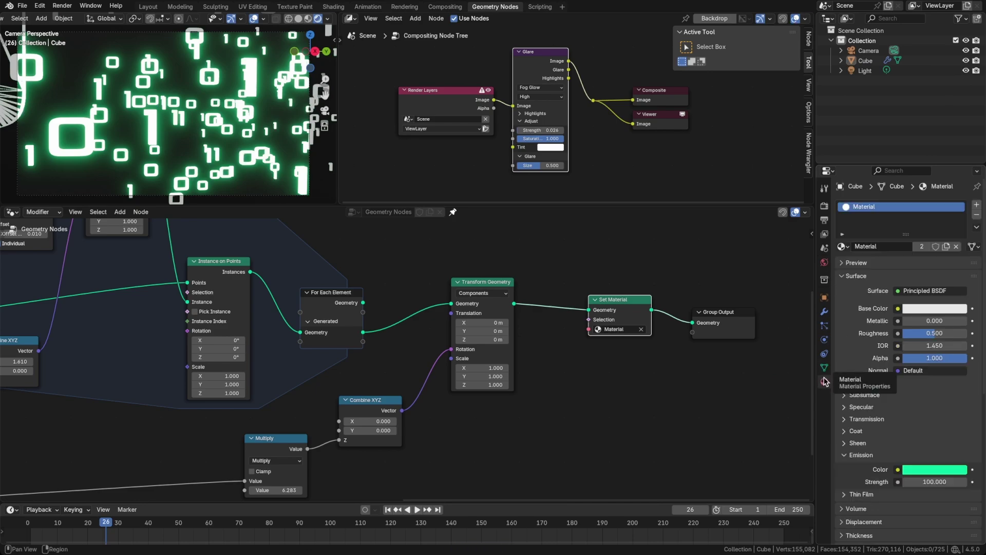
left_click(932, 470)
left_click_drag(908, 314, 907, 303)
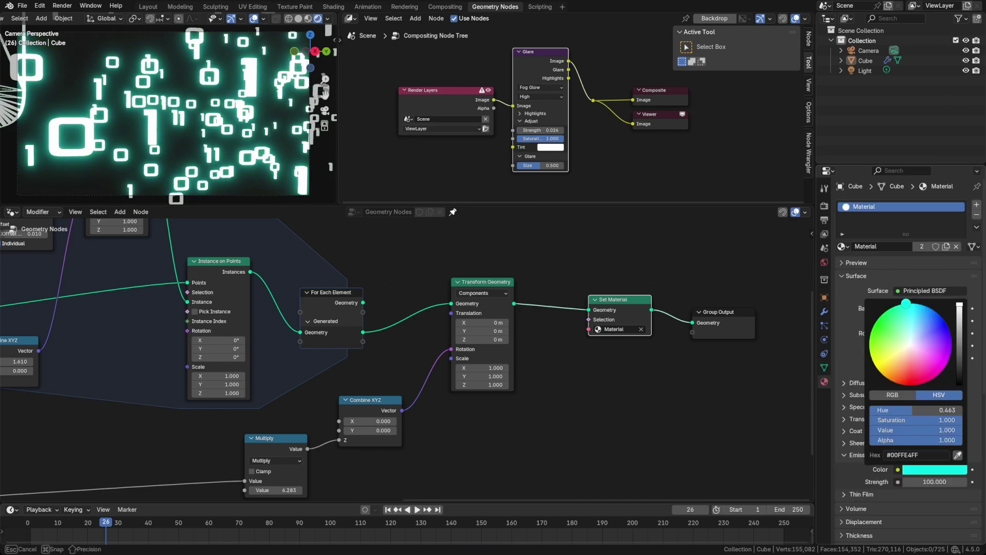
middle_click_drag(370, 371, 465, 321)
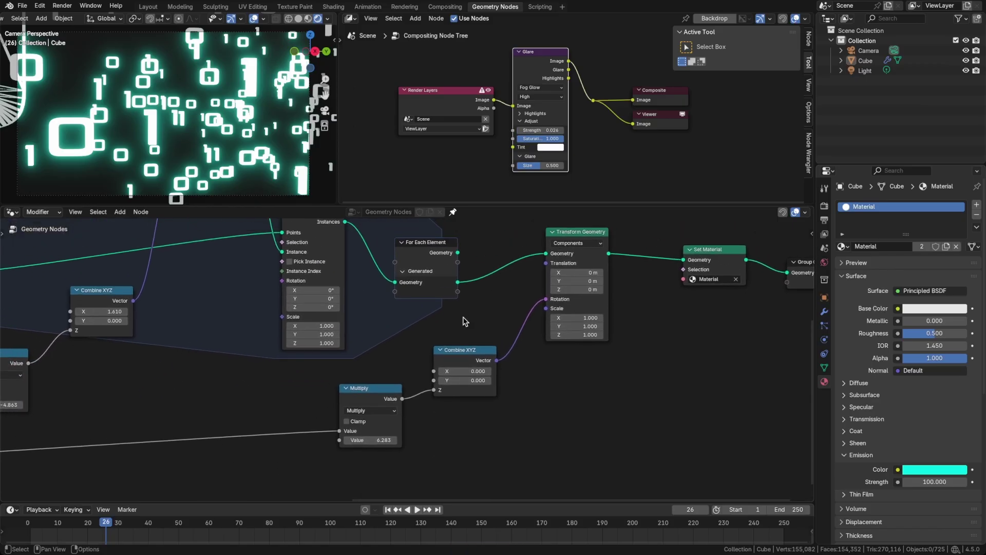
Roll the camera about 12.89° to tilt the shot, preview it, and save
left_click(867, 51)
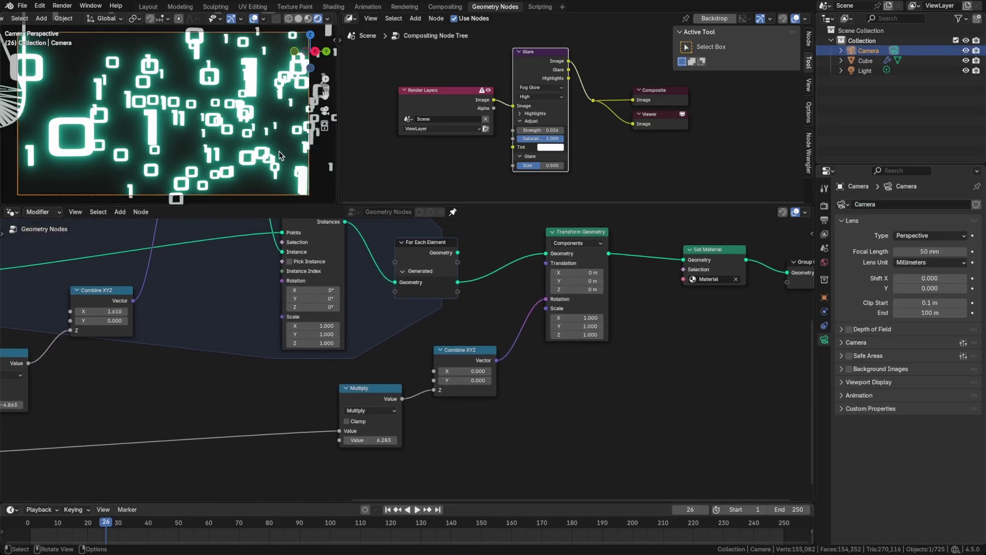
key("r")
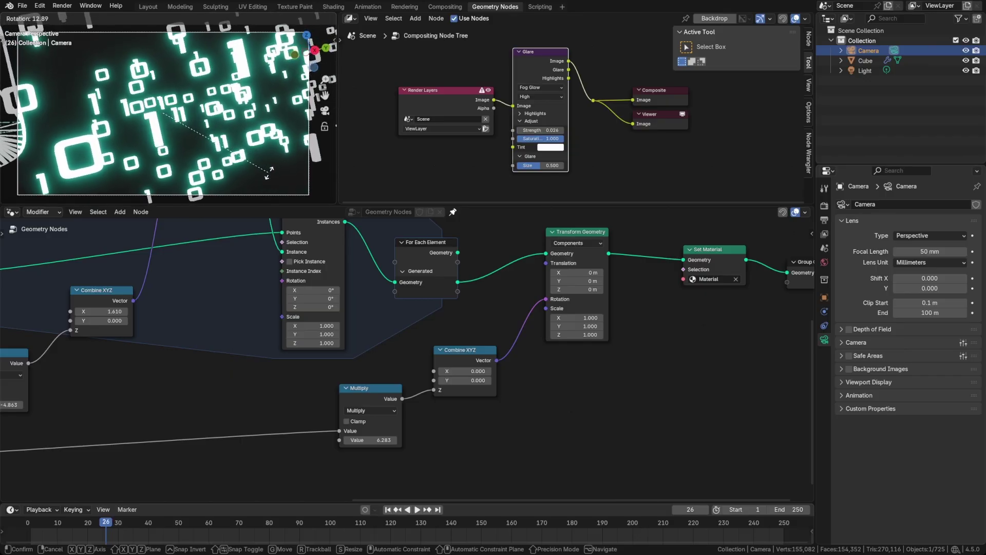
left_click(268, 171)
key("space")
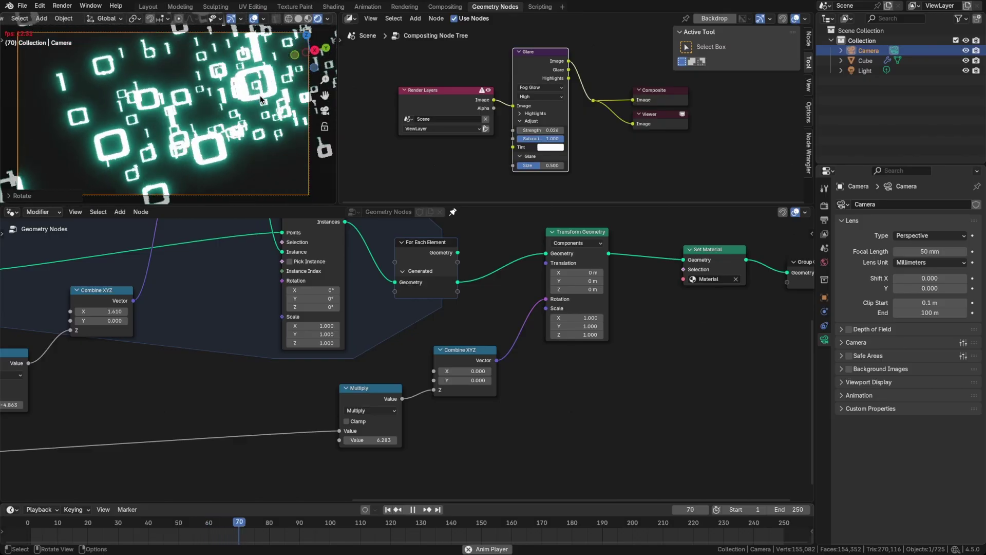
key("space")
key("ctrl+s")
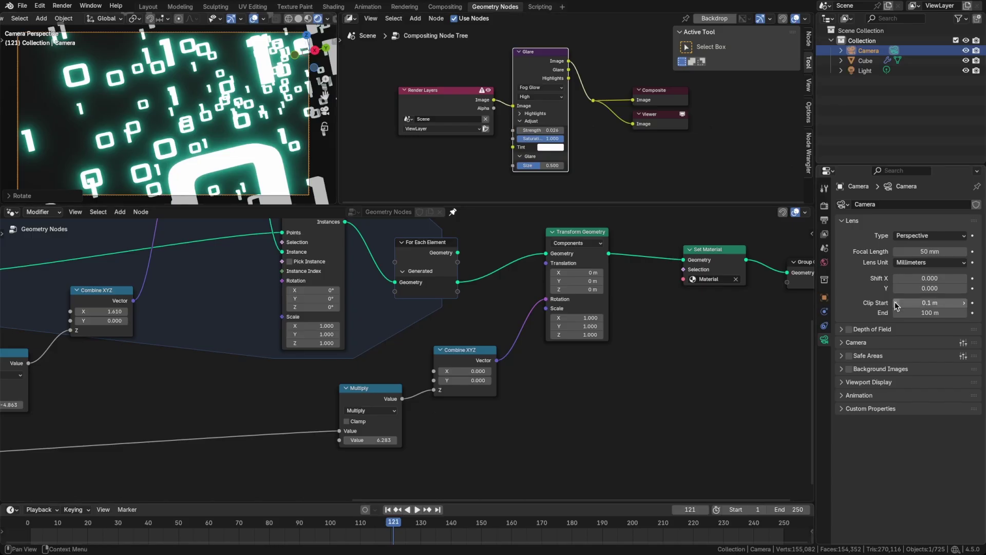
Make the world fog colour black and raise its density
left_click(825, 262)
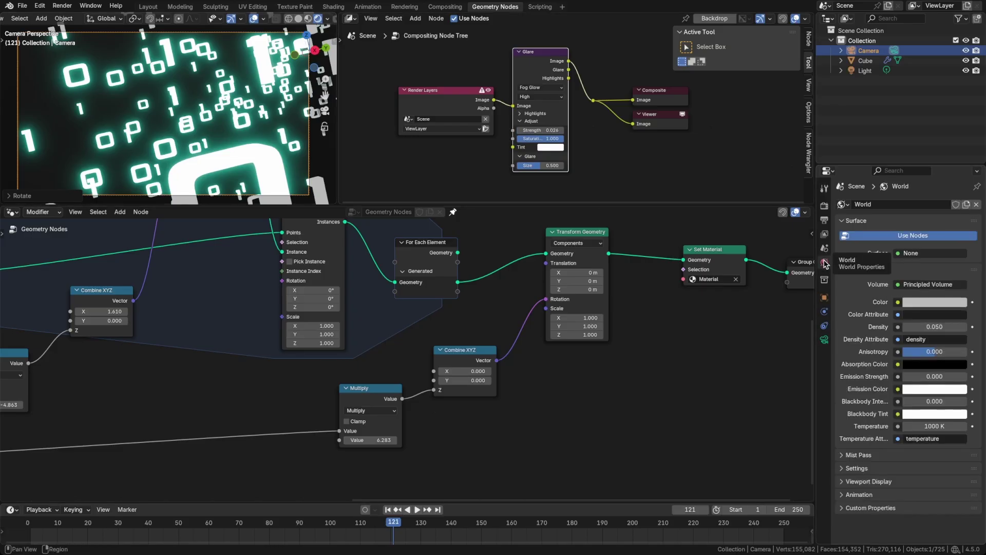
left_click(923, 302)
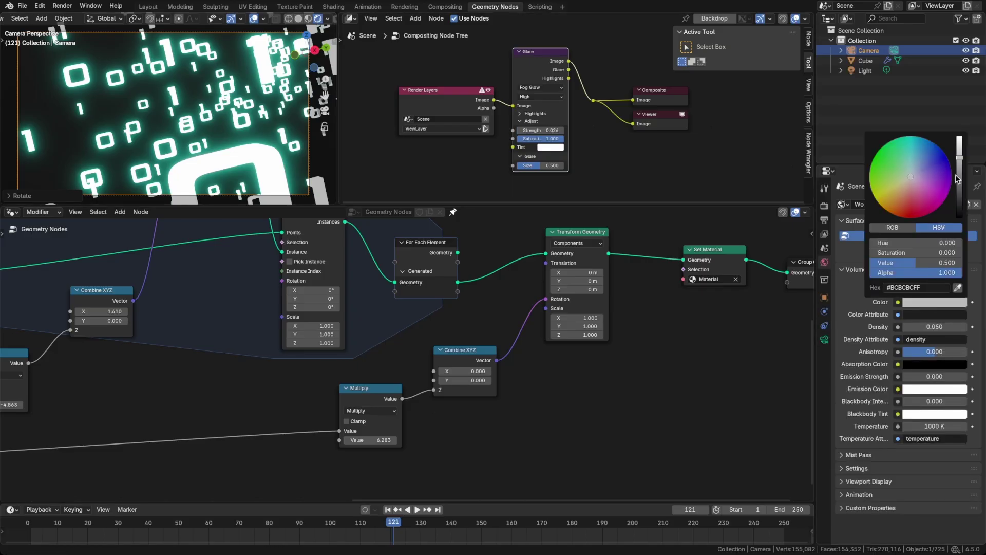
left_click_drag(959, 139, 959, 215)
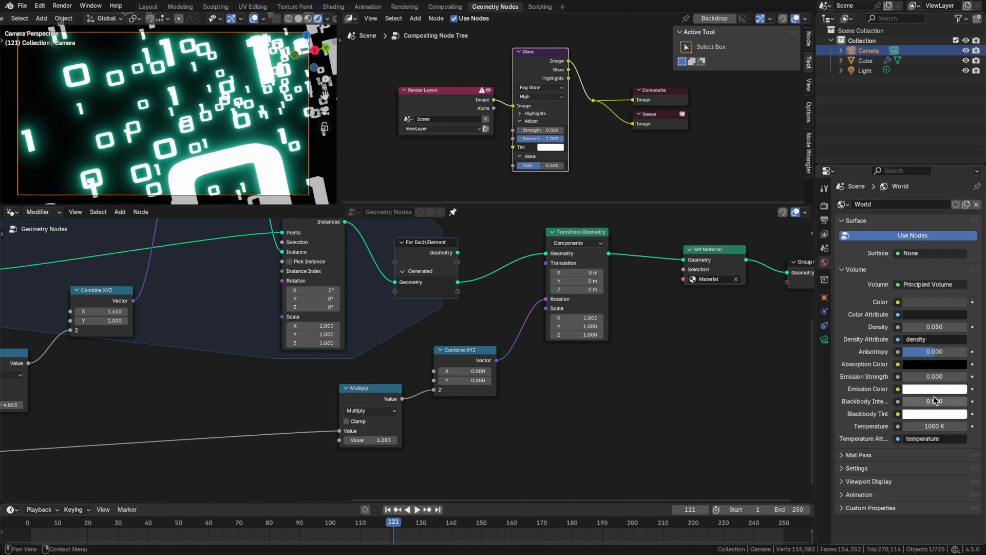
left_click_drag(935, 327, 946, 326)
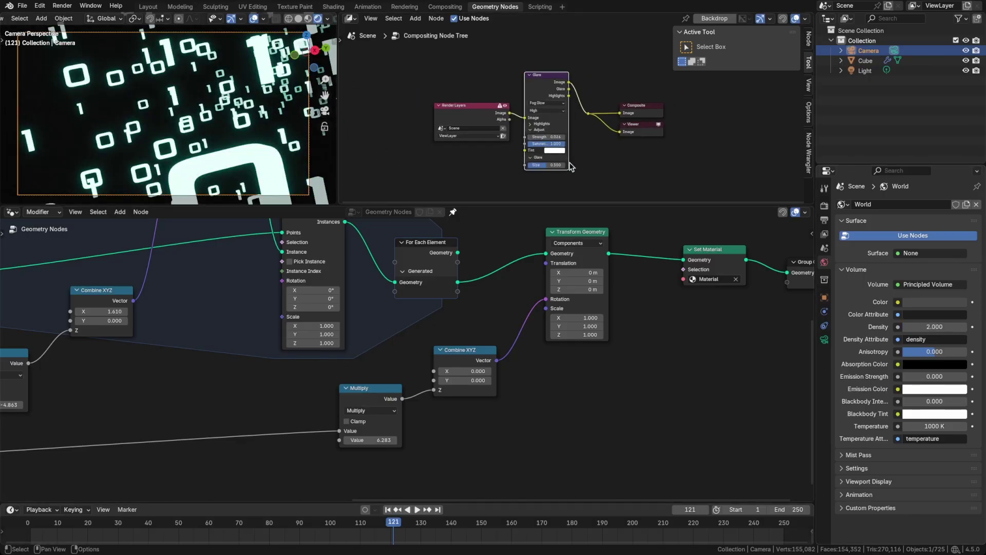
Set the Cube ring's outer Curve Circle radius to 3 m and save
key("shift+F5")
scroll(505, 126, "down", 3)
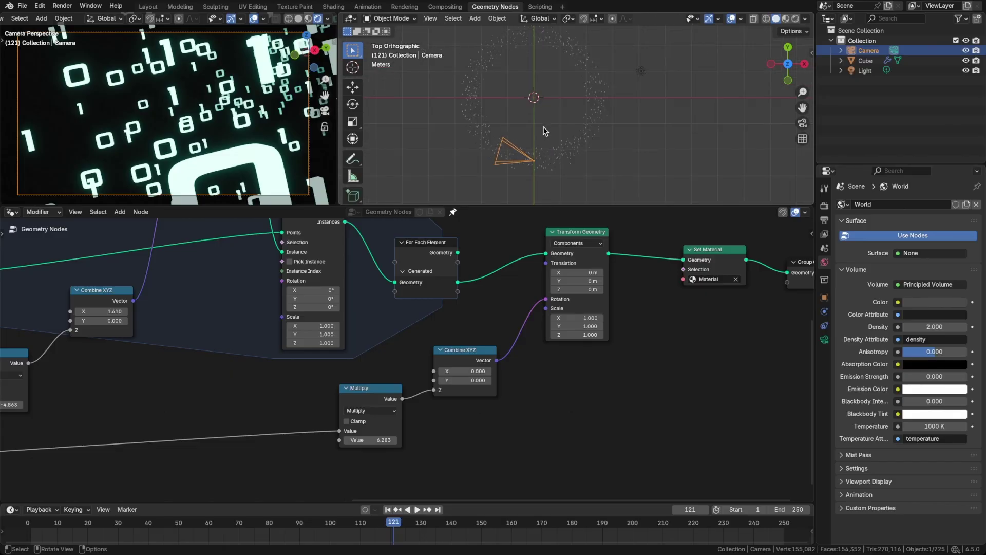
left_click(560, 152)
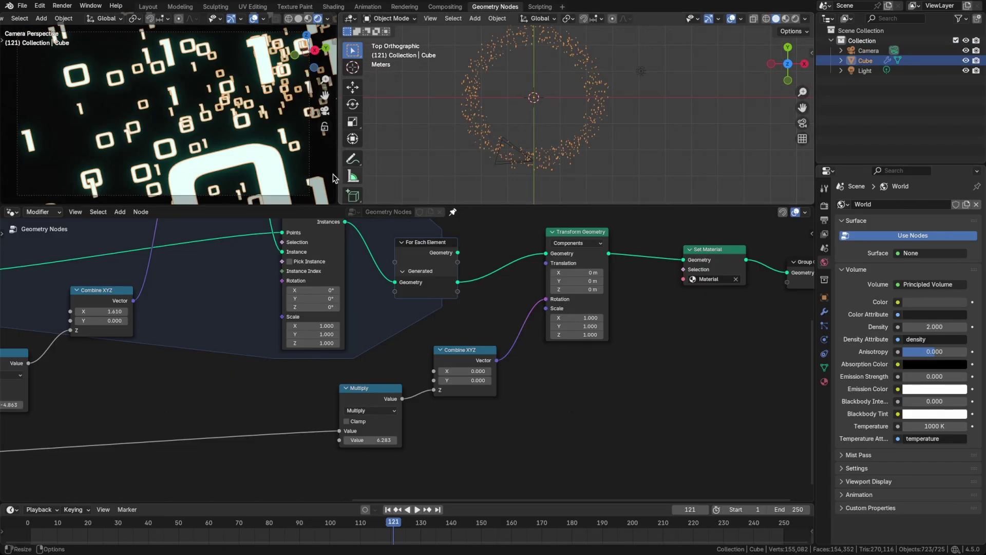
left_click(439, 180)
left_click(484, 138)
scroll(221, 380, "left", 15, "ctrl")
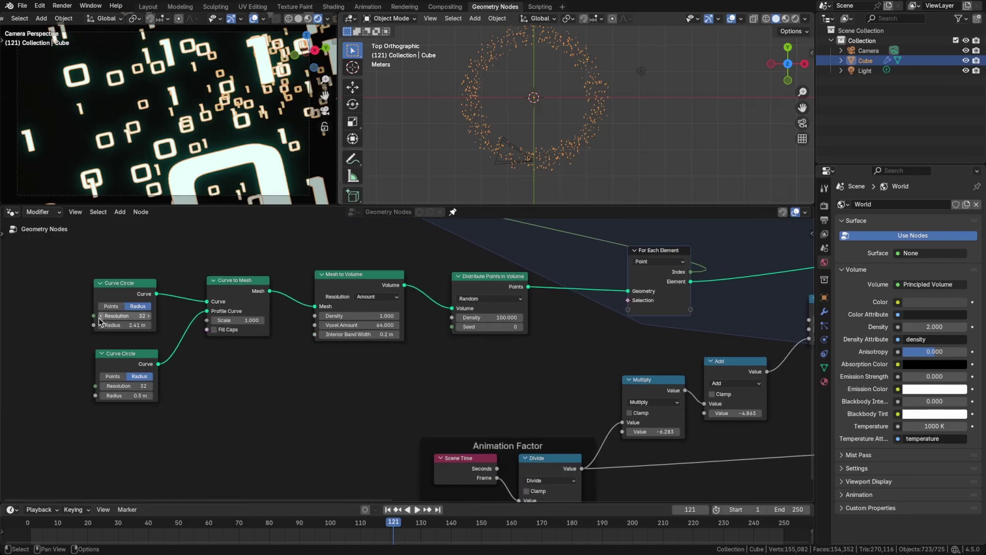
left_click(116, 325)
type("3")
key("Return")
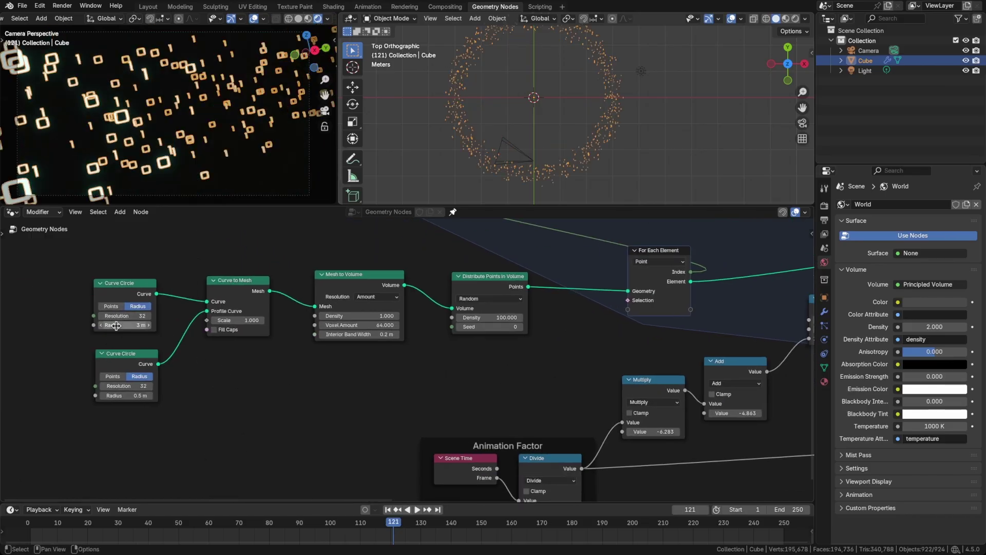
left_click(276, 170)
key("ctrl+s")
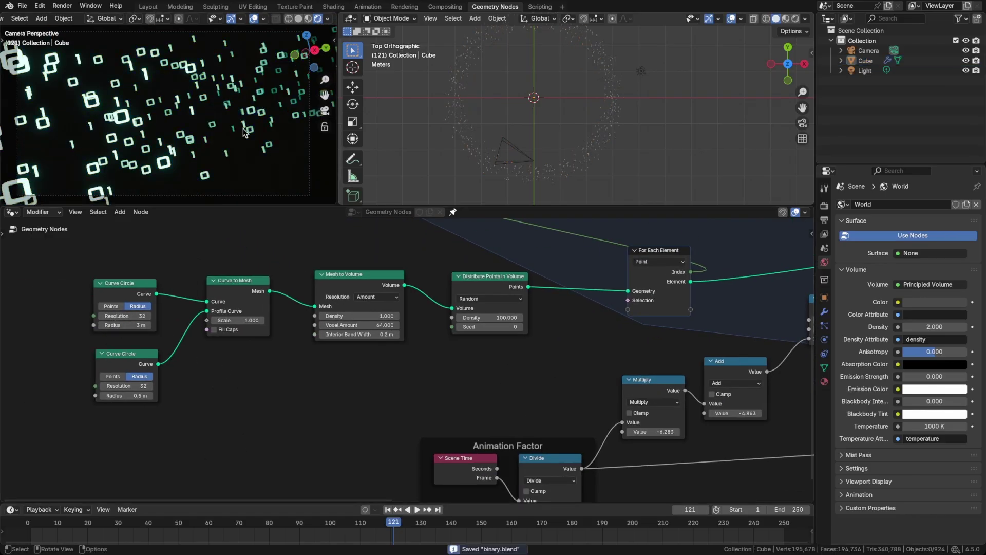
Move the camera about 0.52 m along the Y axis
left_click(522, 154)
key("g")
key("y")
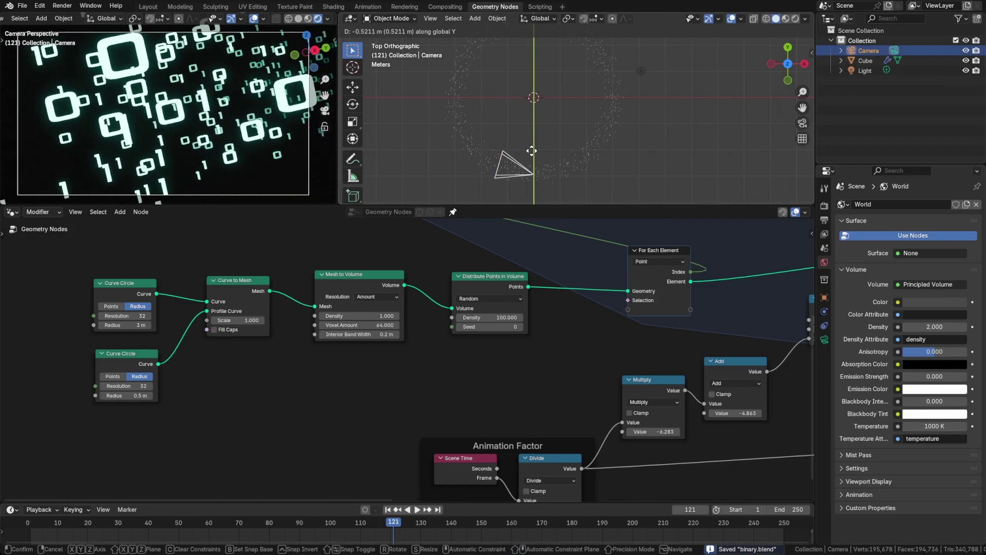
left_click(339, 130)
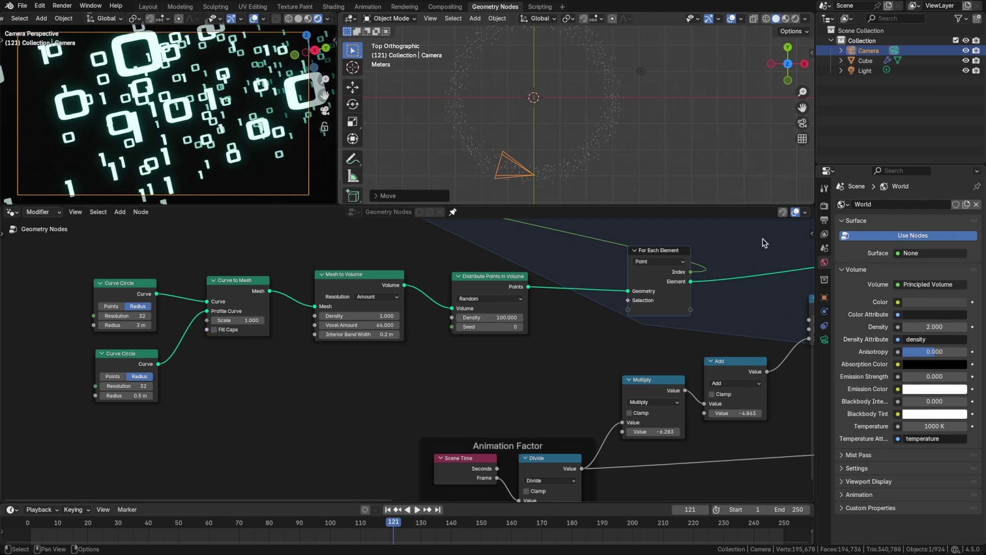
Set the world fog density to 3 and save
left_click(934, 326)
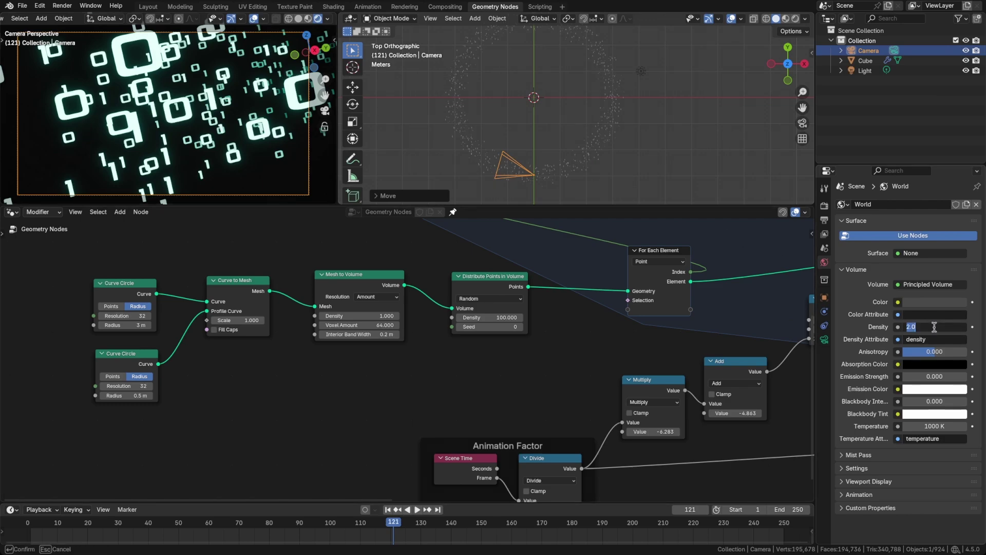
type("1")
key("BackSpace")
type("3")
key("Return")
key("ctrl+s")
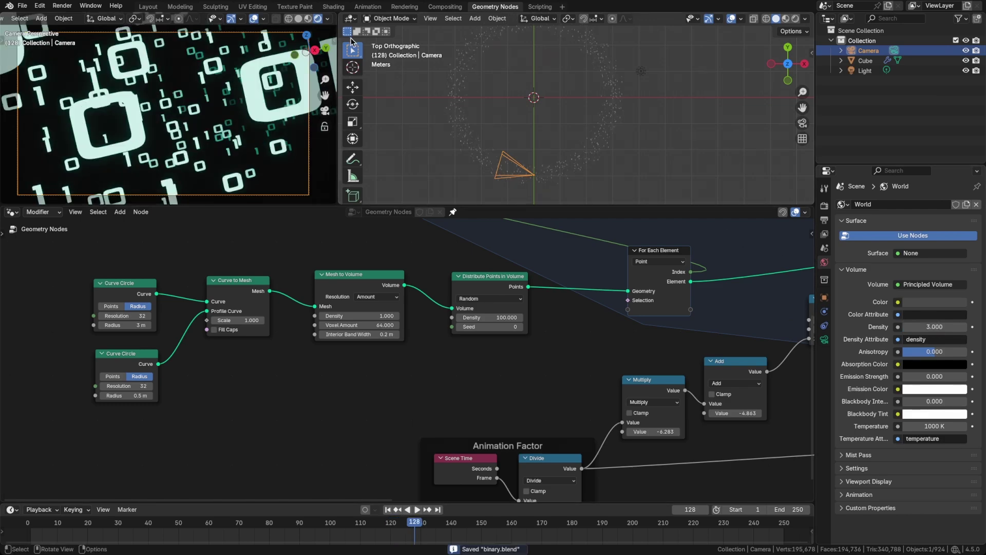
Bring the Compositor node editor back into the upper area
left_click(351, 18)
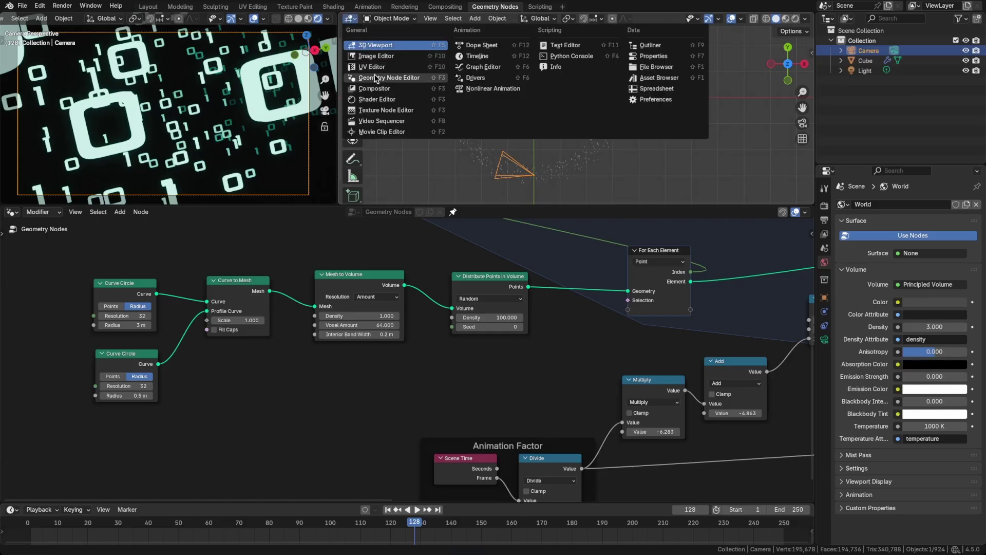
left_click(376, 82)
left_click(351, 18)
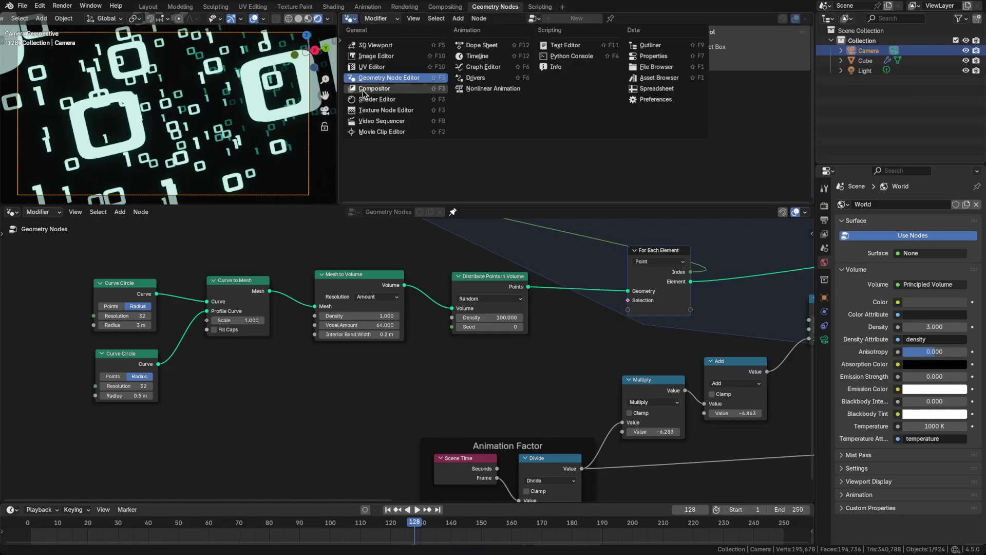
left_click(365, 89)
Raise the Fog Glow glare strength to 0.245, save, and preview the brighter glow
scroll(539, 133, "up", 1)
left_click_drag(537, 137, 552, 137)
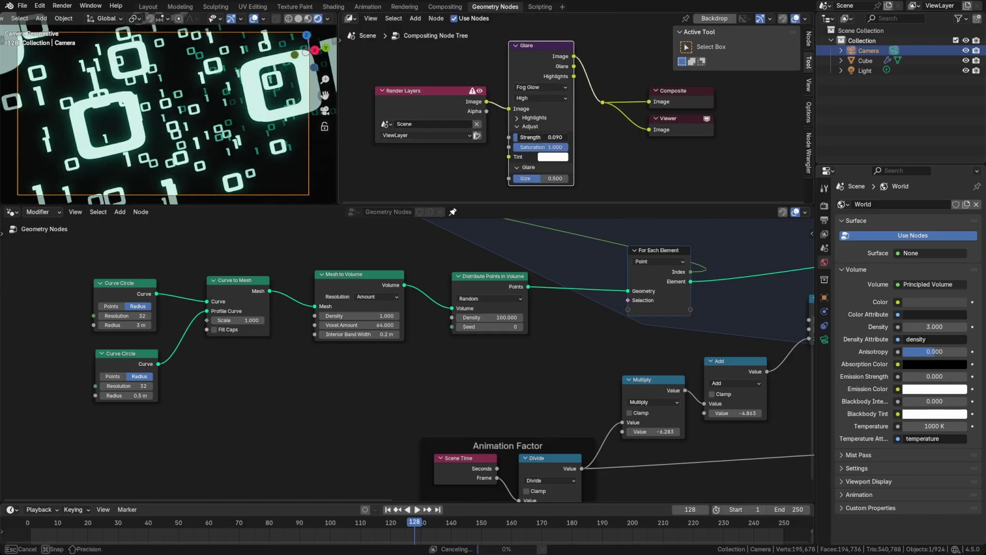
key("ctrl+s")
key("space")
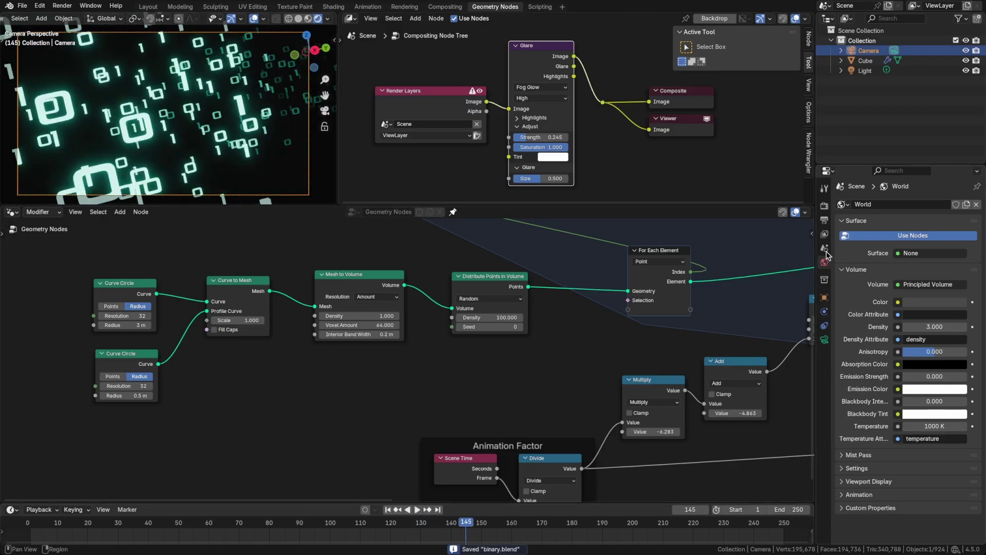
left_click(825, 219)
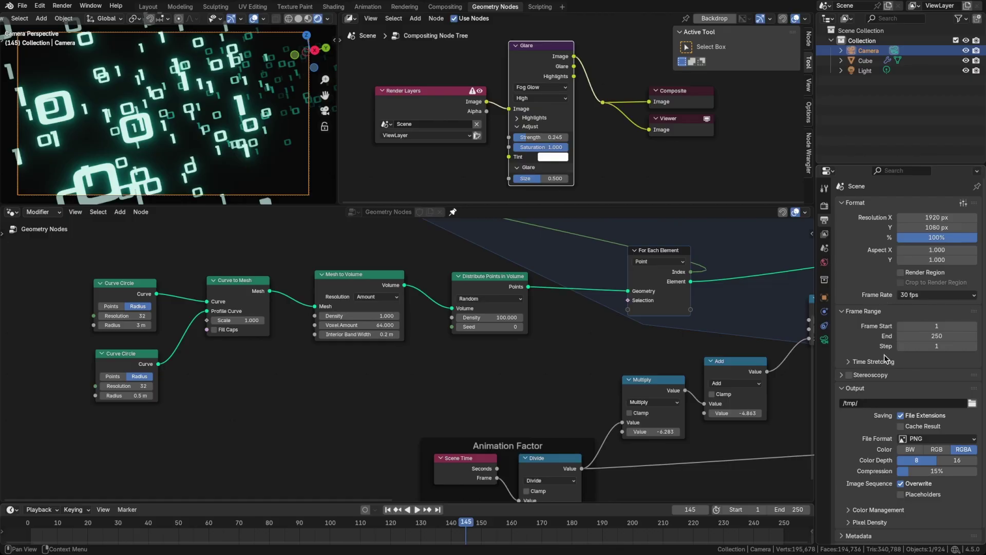
Set the Color Management look to Punchy and save the file
scroll(885, 358, "down", 1)
left_click(824, 206)
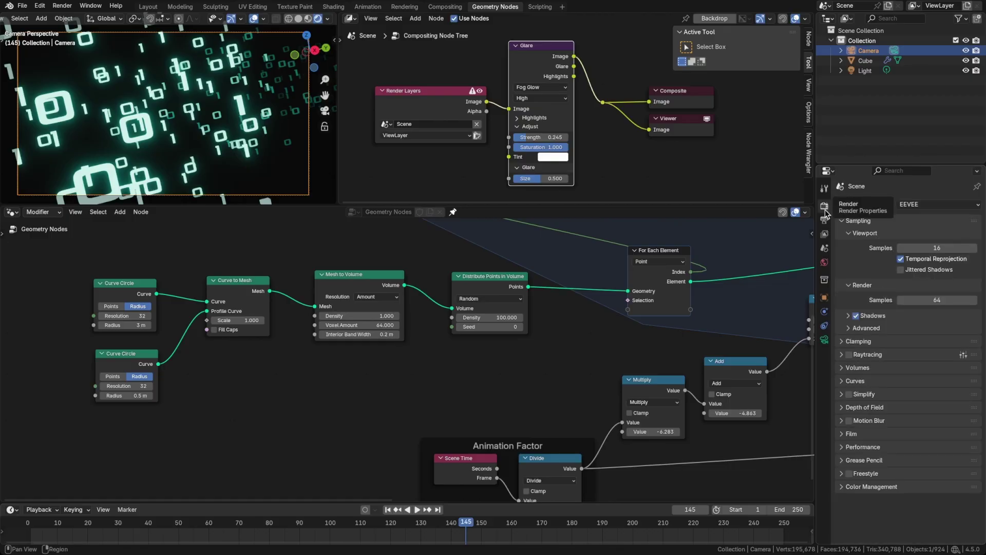
scroll(877, 483, "down", 3)
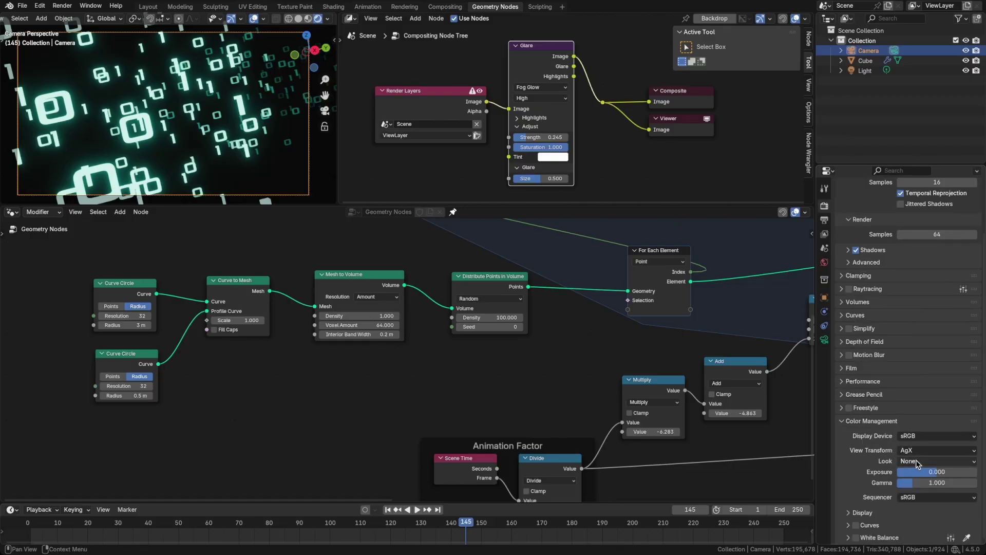
left_click(917, 460)
left_click(917, 364)
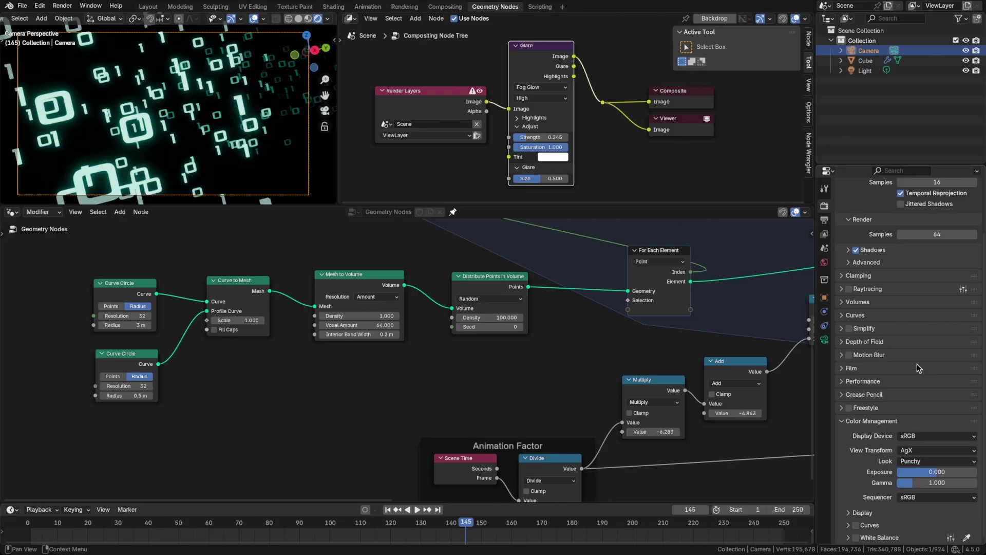
key("ctrl+s")
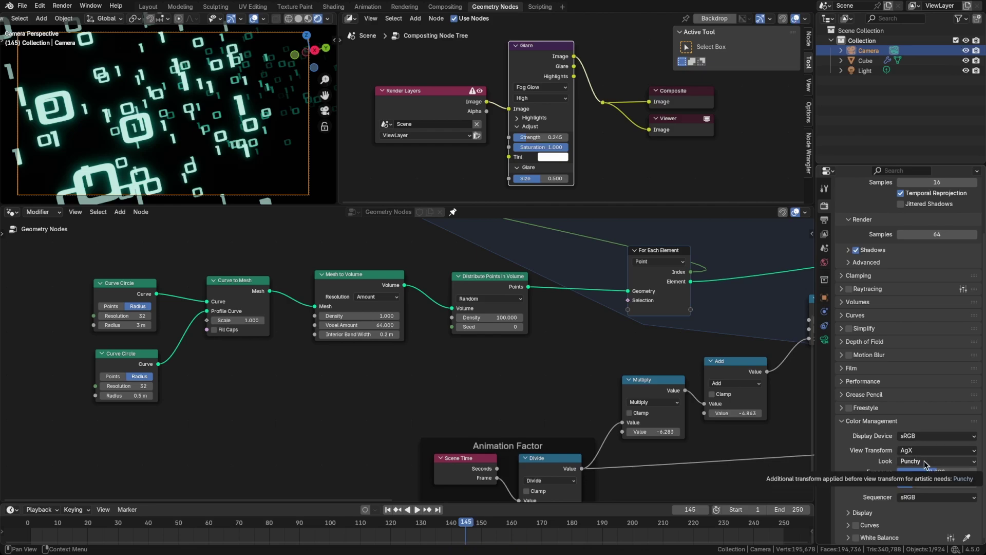
Enable Color Management Curves and drag a midpoint to add contrast
left_click(872, 529)
scroll(871, 491, "down", 5)
left_click(855, 403)
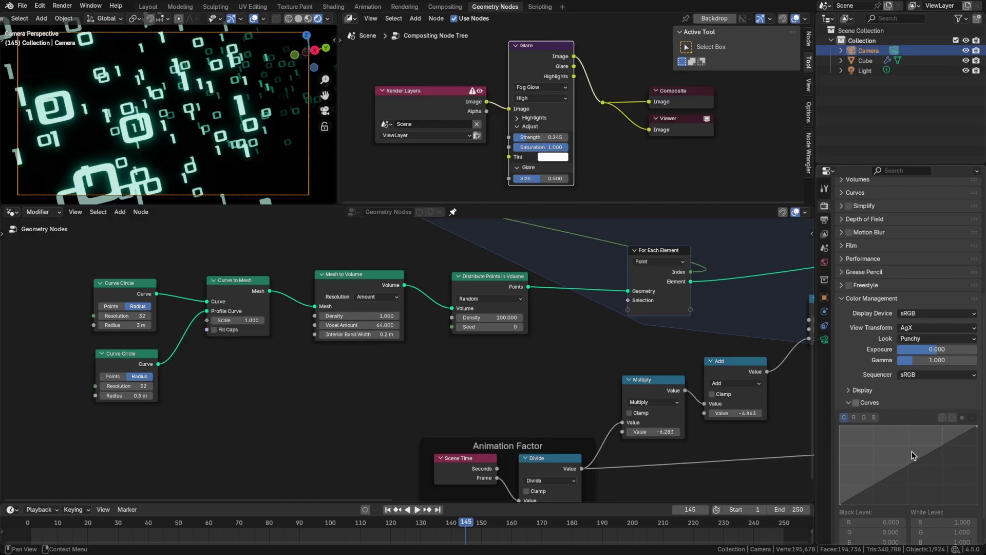
left_click_drag(908, 457, 951, 454)
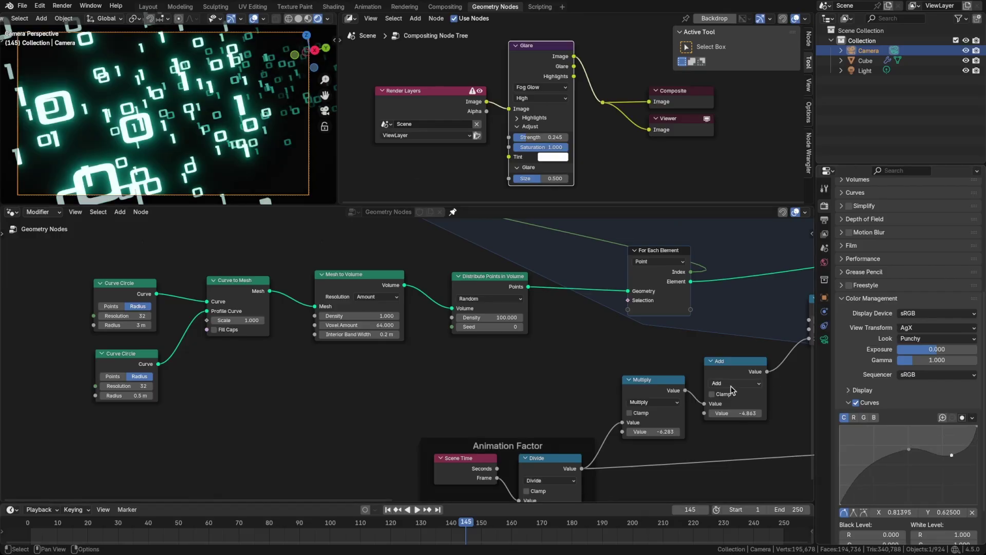
key("ctrl+s")
key("space")
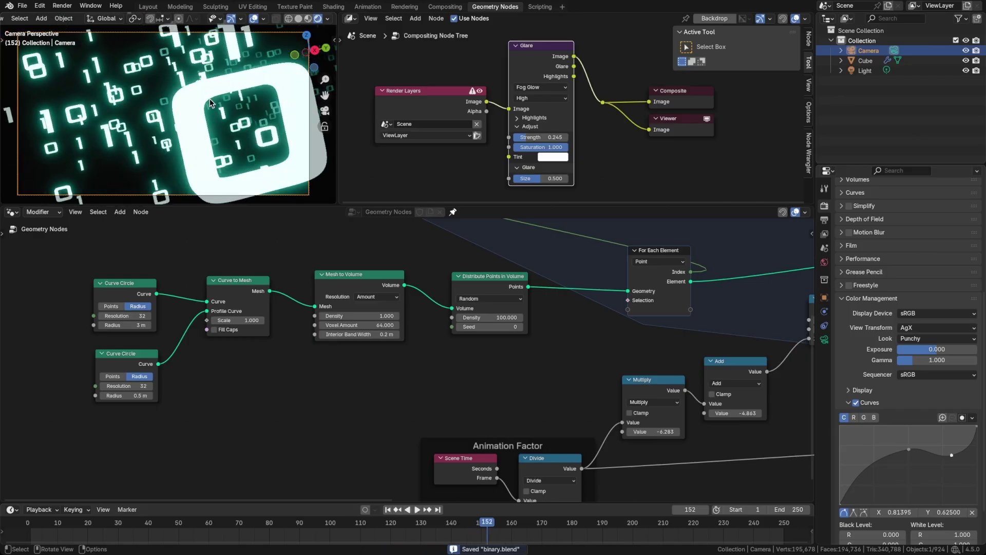
key("space")
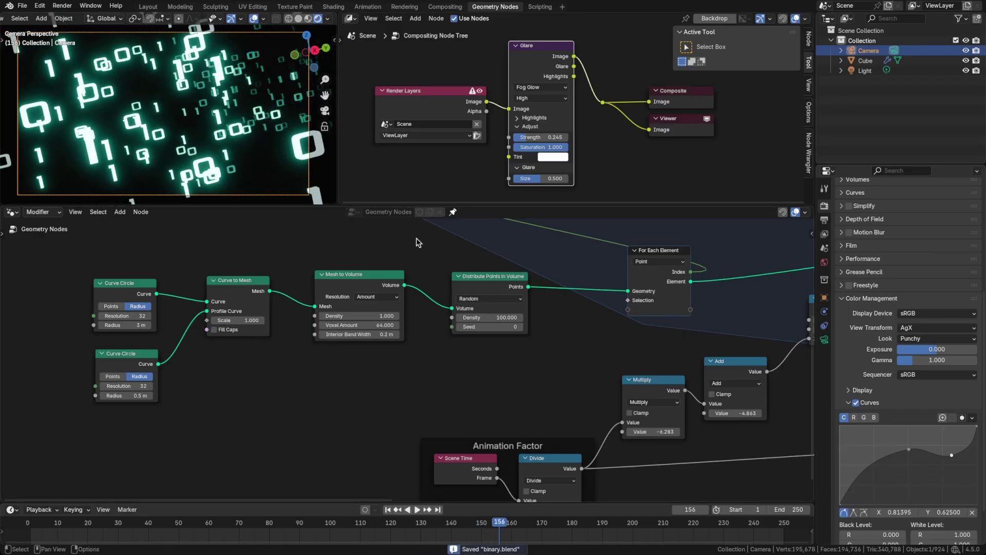
key("space")
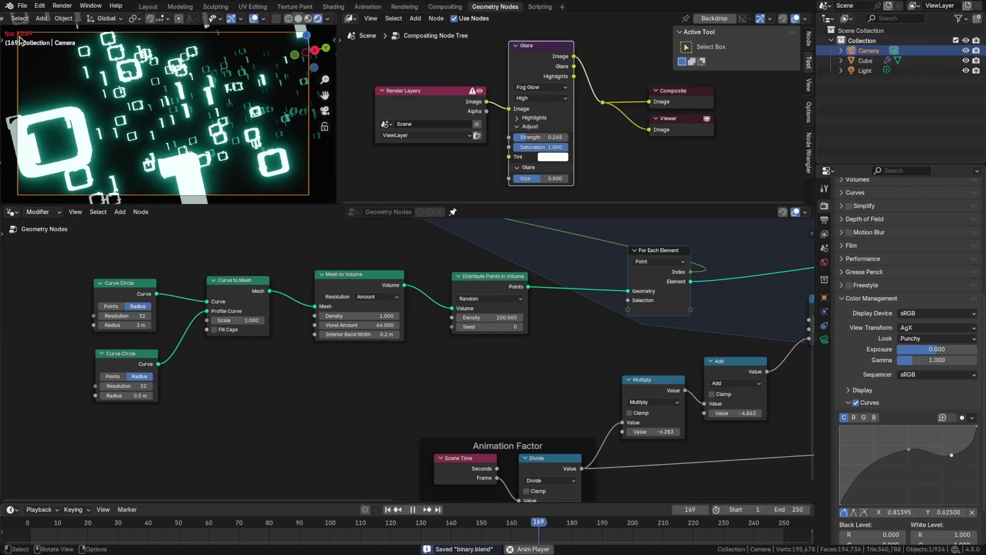
key("z")
left_click(154, 67)
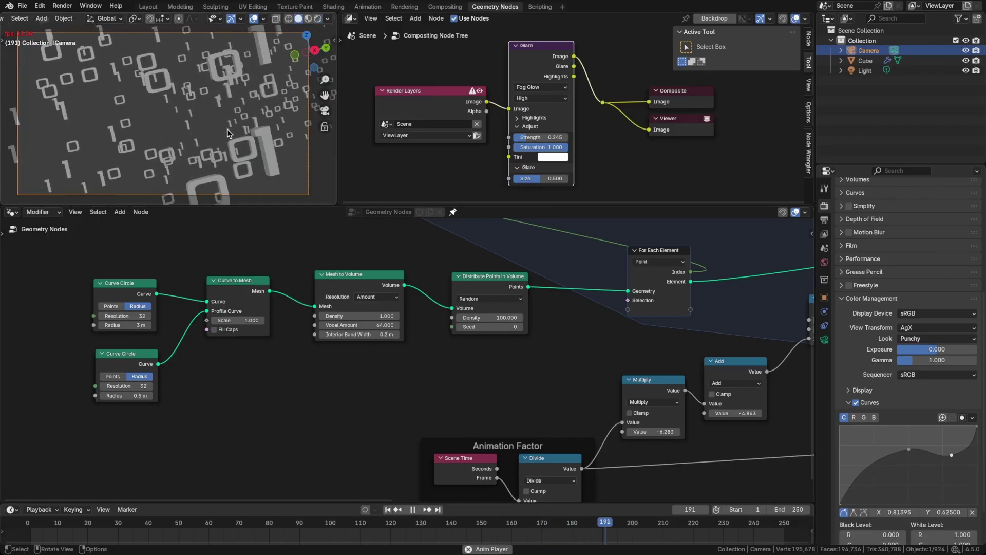
key("z")
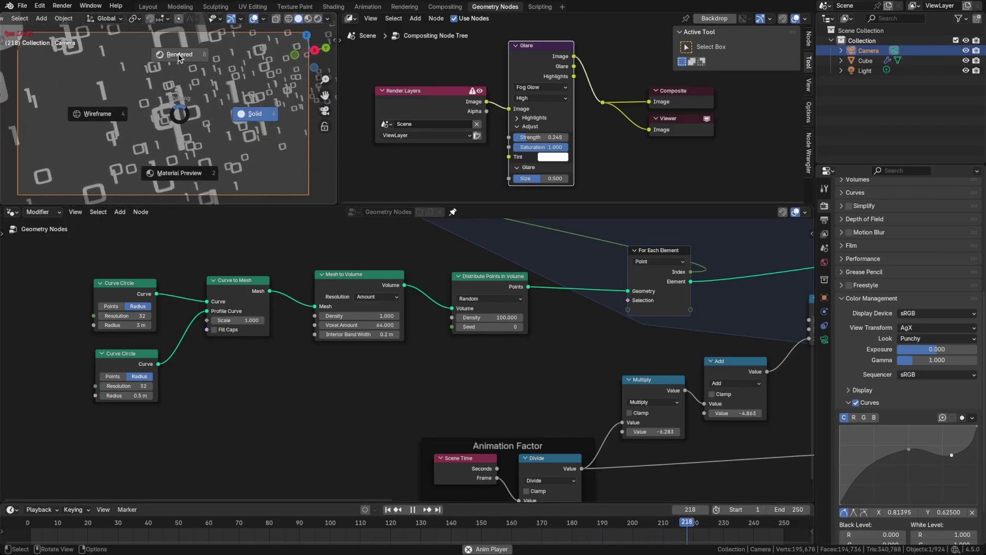
left_click(178, 57)
key("space")
key("ctrl+s")
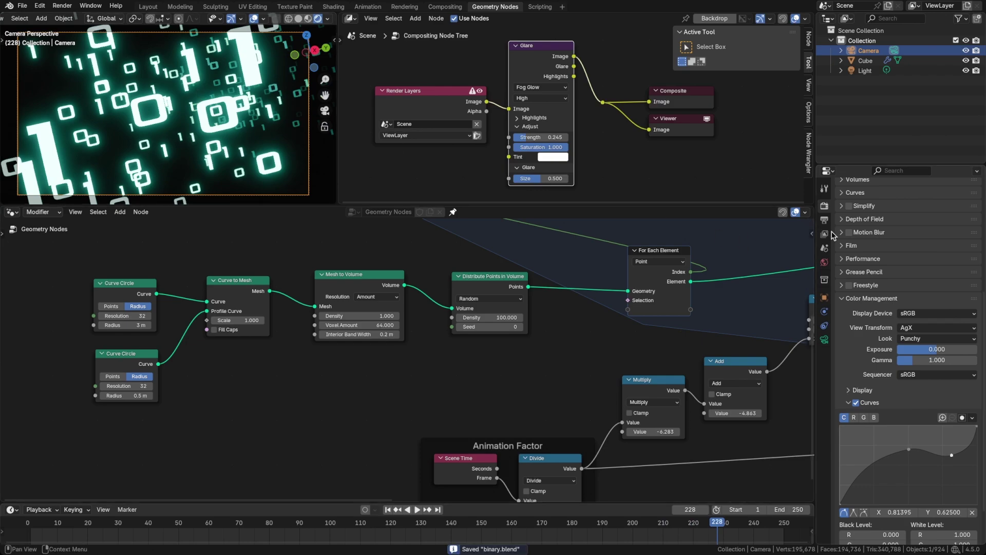
scroll(834, 264, "up", 8)
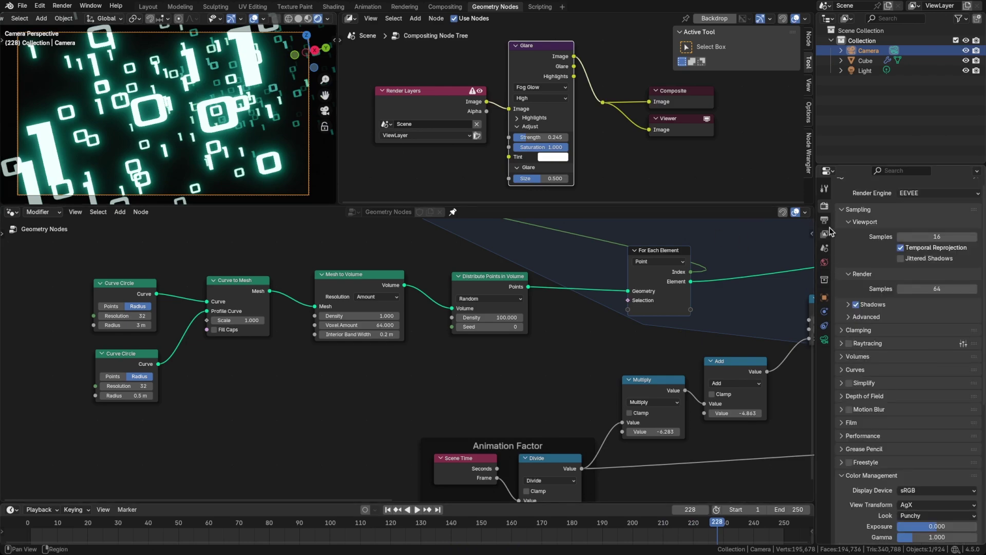
Enable raytracing for the render and preview the animation at frame 161
left_click(850, 344)
left_click(824, 220)
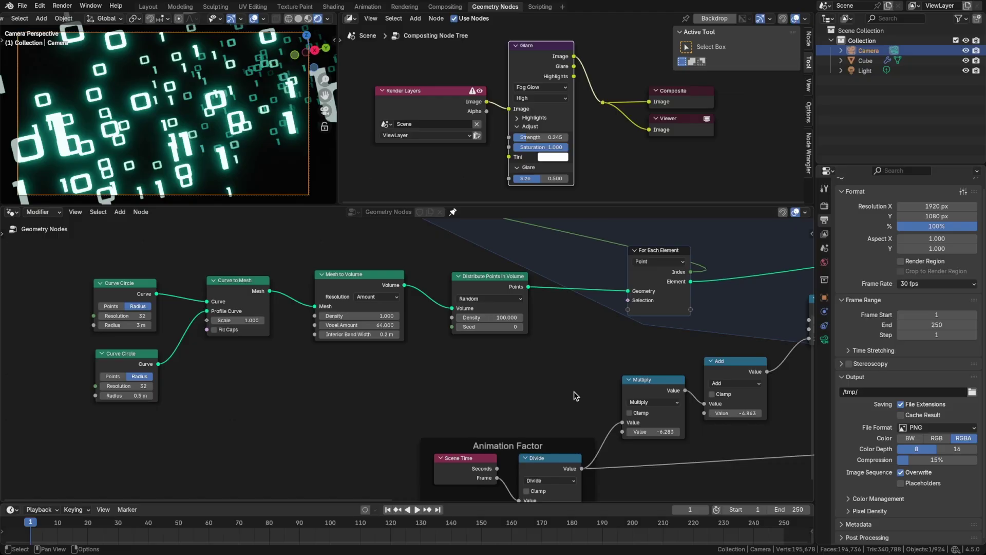
left_click(515, 524)
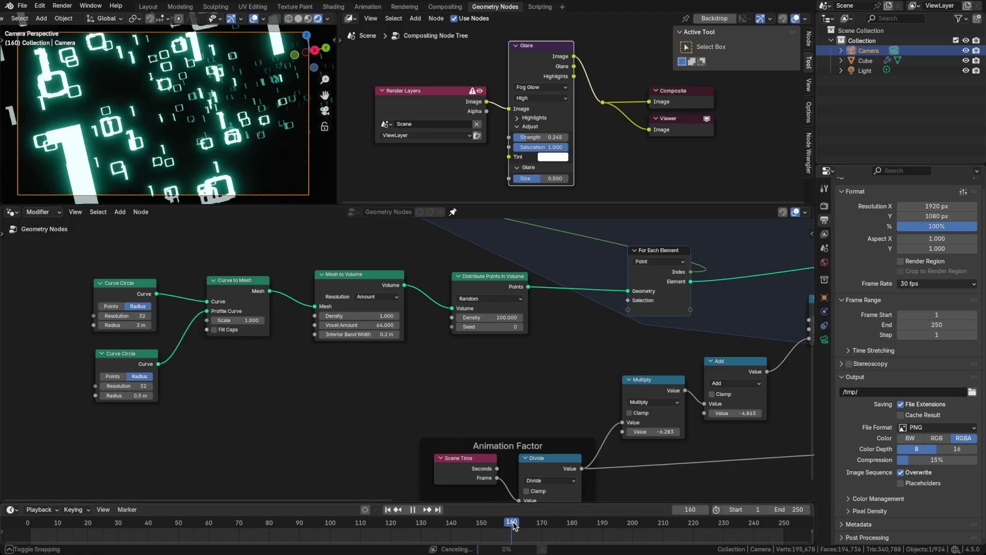
Compare frame 1 against end frames 250 and 251 to check the loop, then save binary.blend
key("shift+Left")
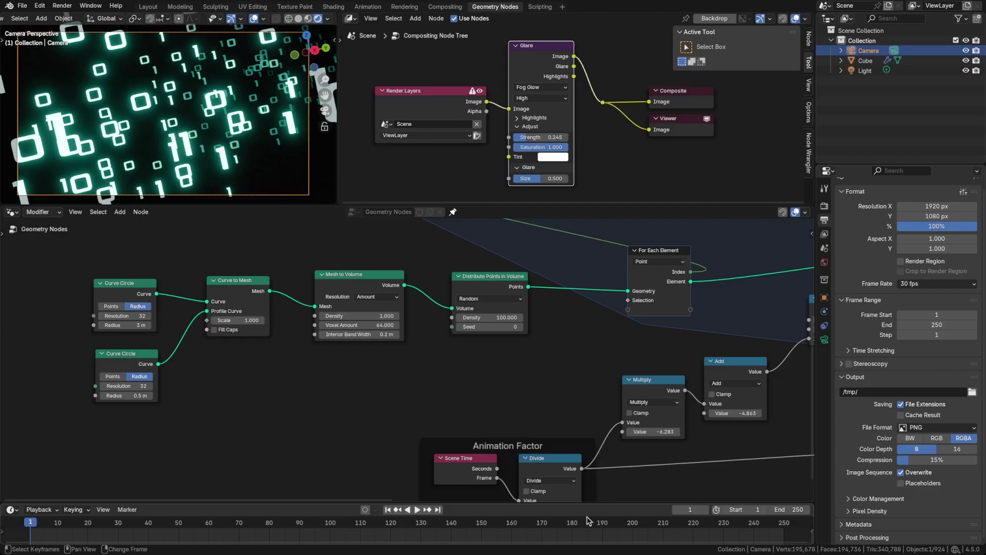
key("shift+Right")
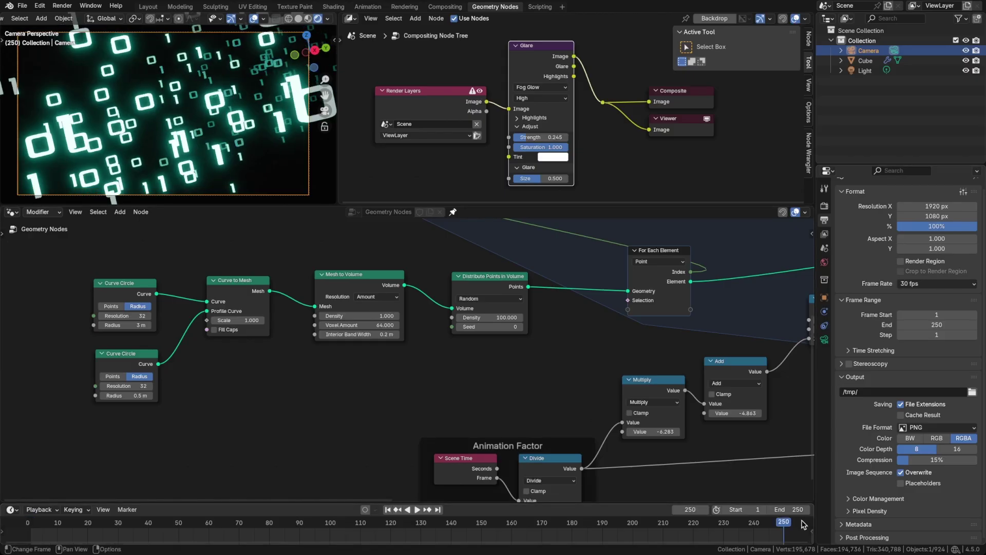
key("Right")
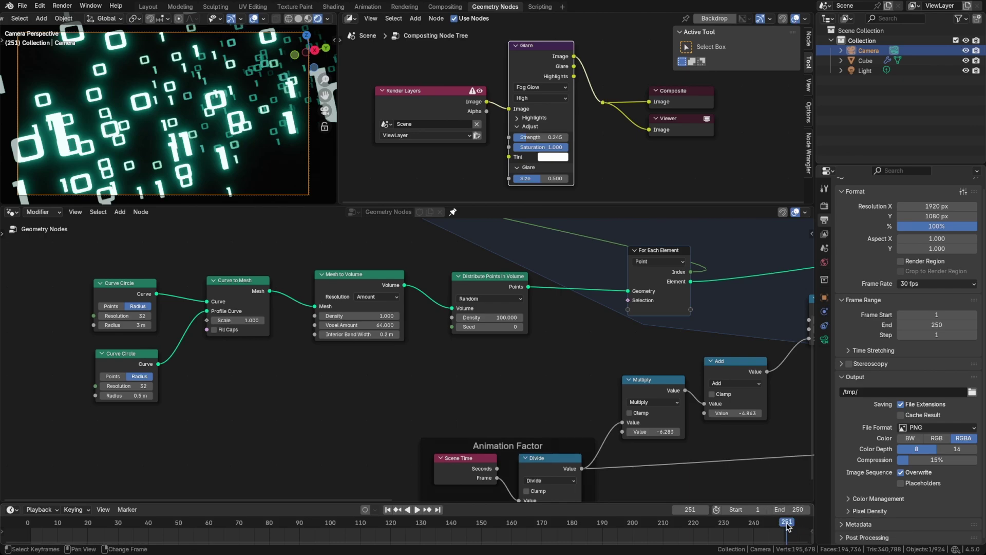
key("shift+Left")
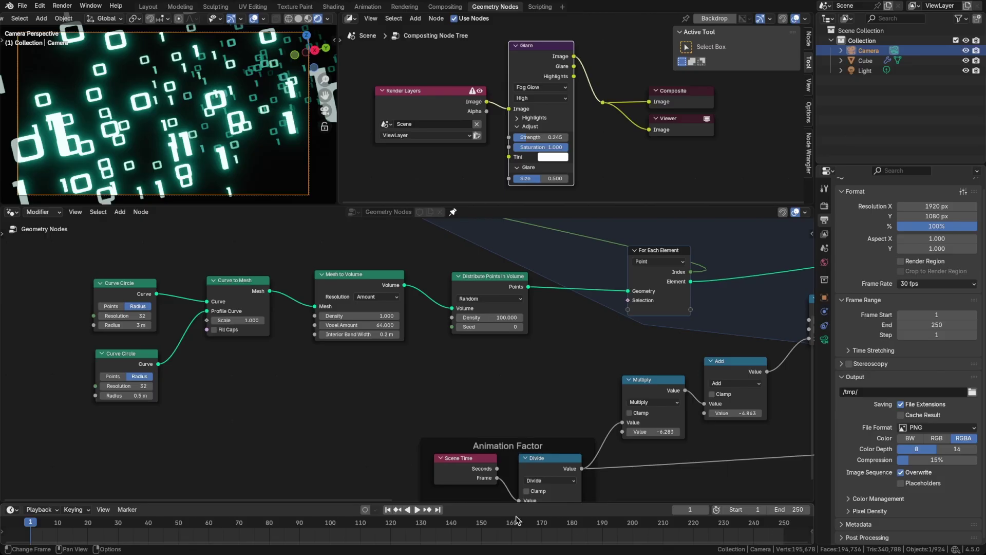
key("shift+Right")
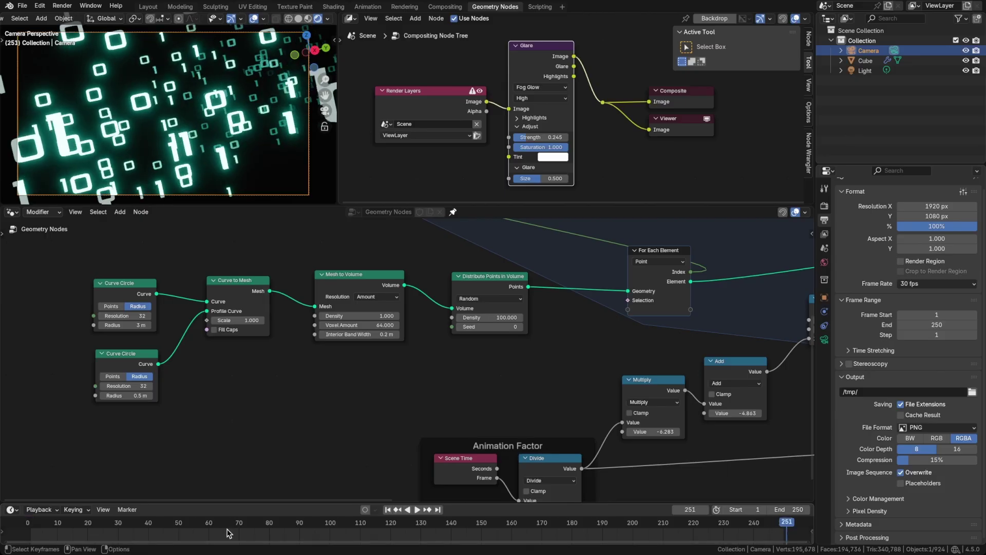
key("shift+Left")
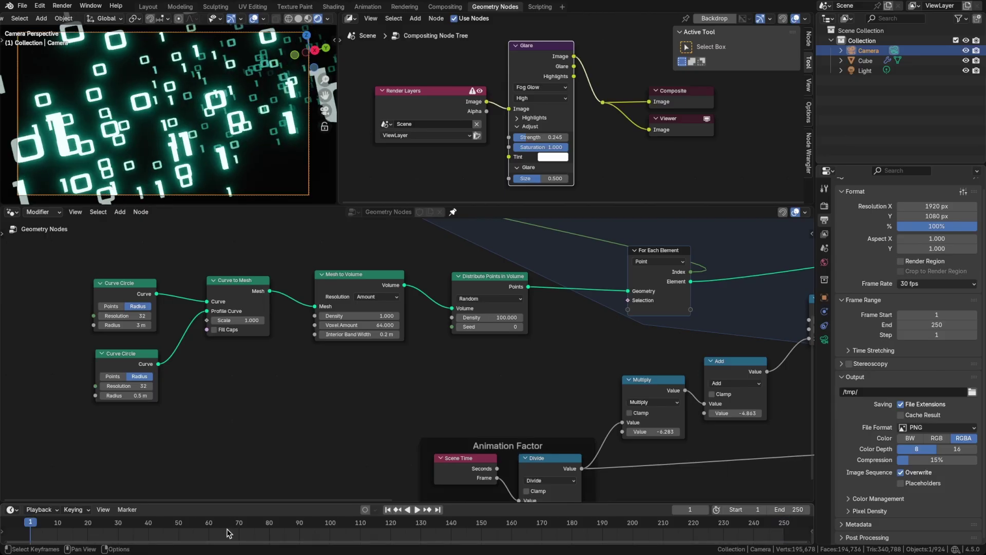
key("shift+Right")
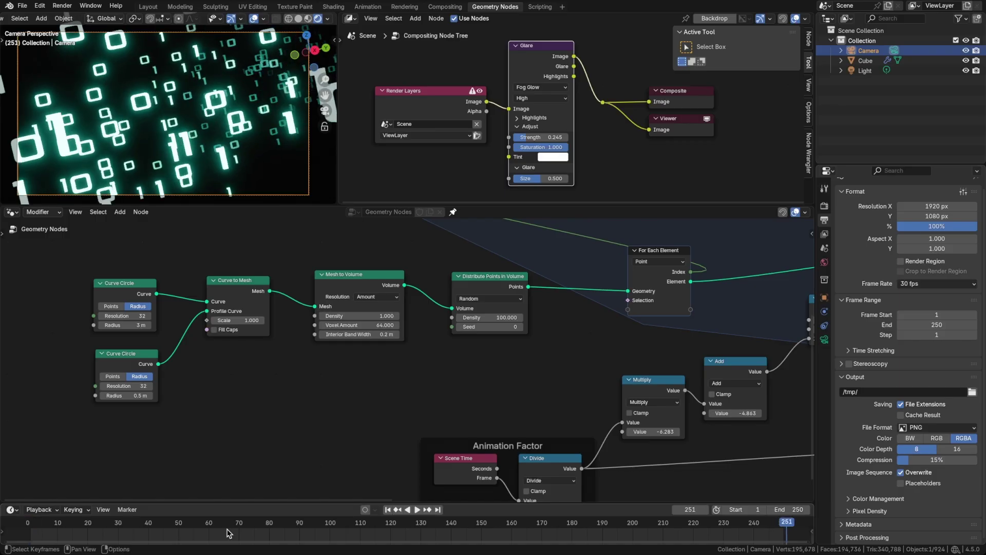
key("shift+Left")
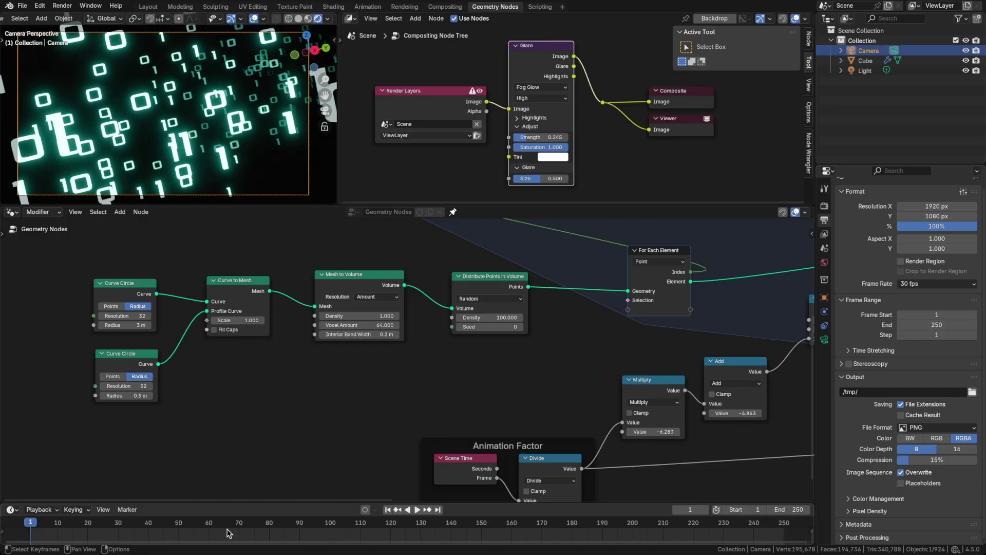
key("ctrl+s")
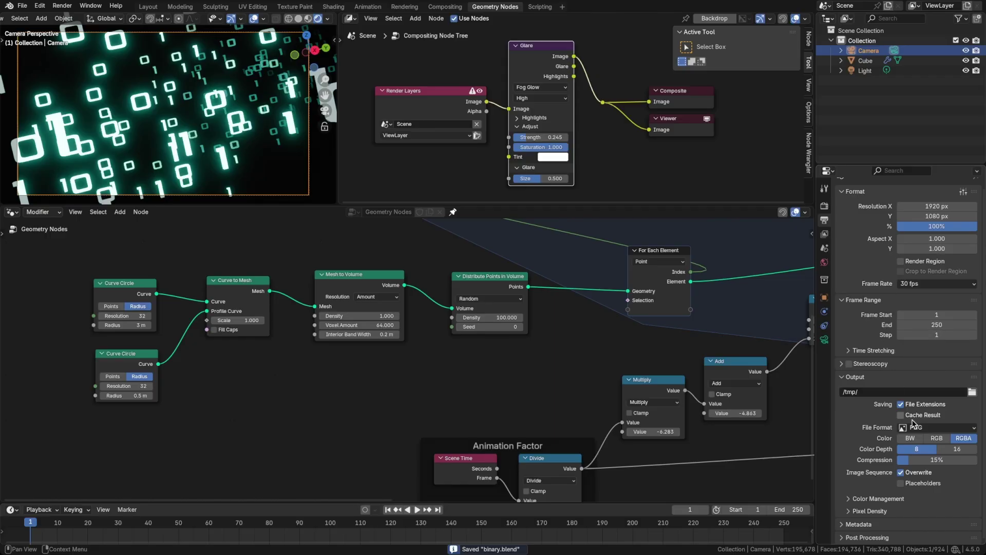
Output FFmpeg Video in an MPEG-4 container at Perceptually Lossless quality, then start the animation
left_click(946, 428)
left_click(941, 455)
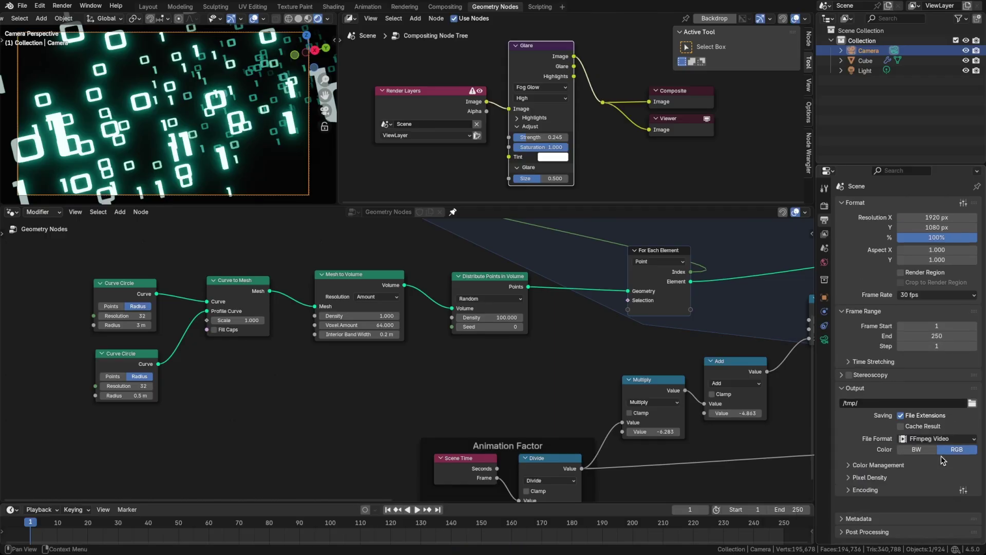
left_click(868, 489)
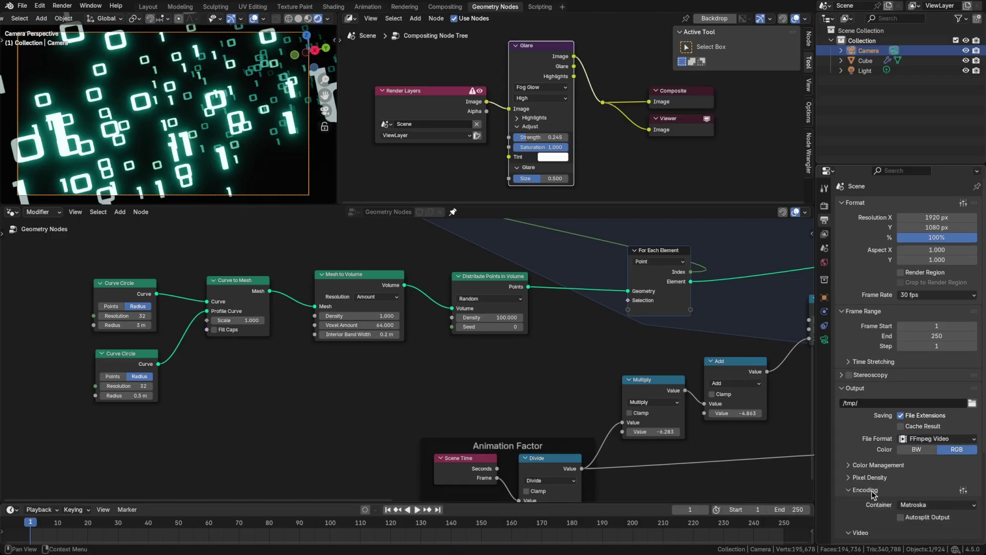
scroll(910, 475, "down", 3)
left_click(922, 444)
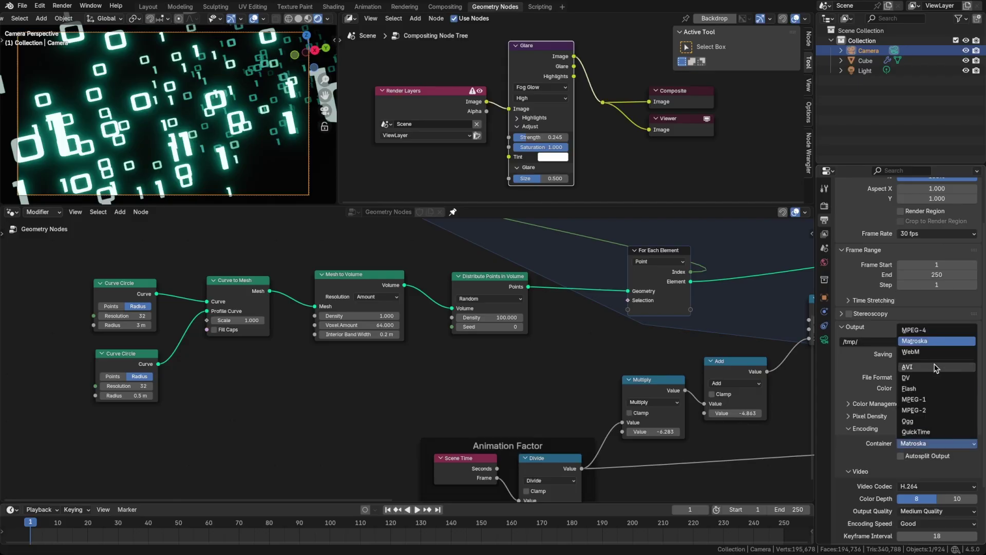
left_click(927, 333)
scroll(935, 453, "down", 3)
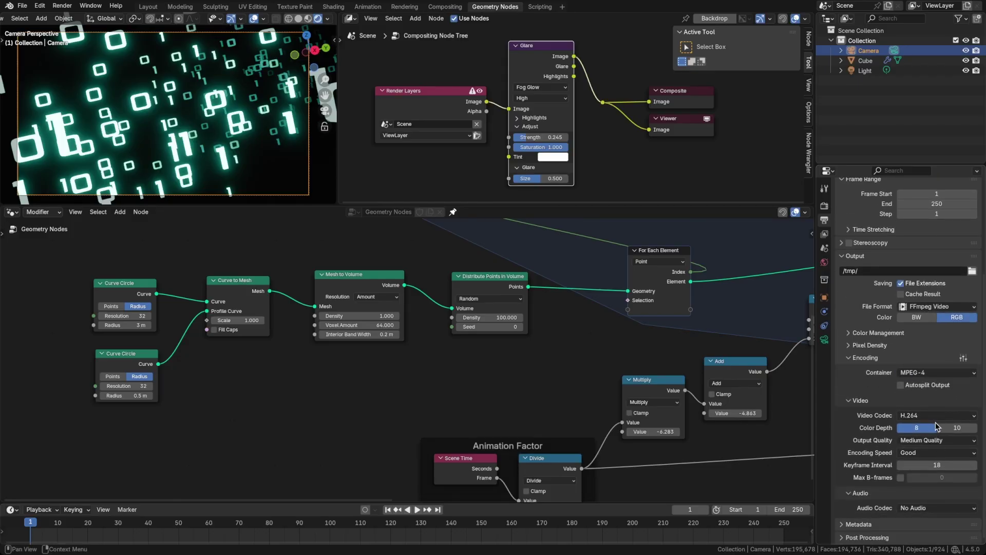
left_click(936, 441)
left_click(925, 470)
left_click(63, 6)
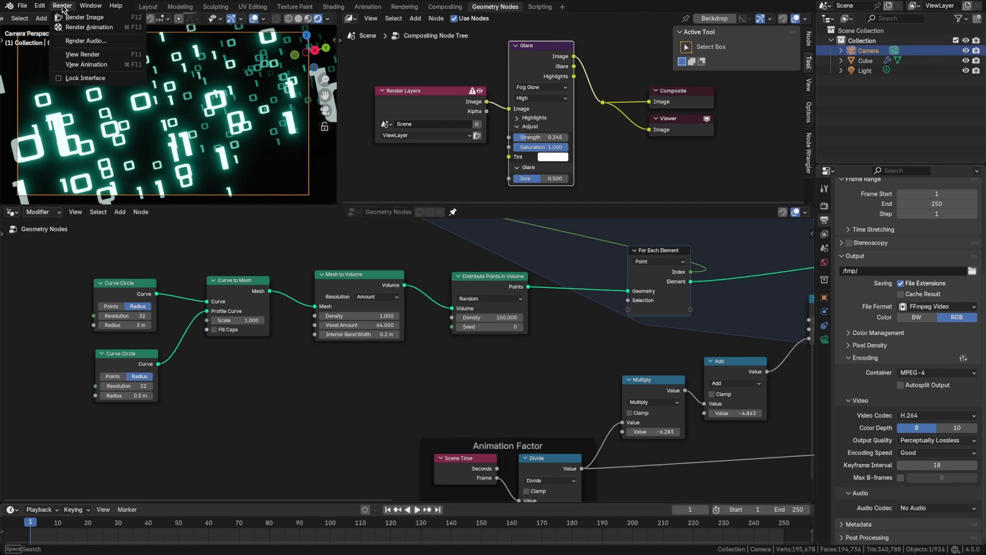
left_click(72, 30)
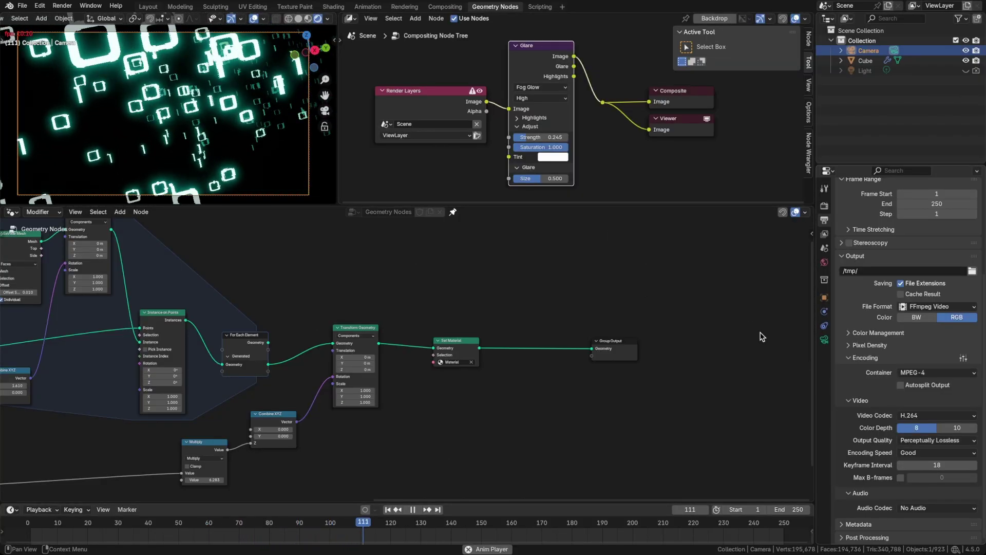
Insert a Bake node before Group Output, set it to Animation, and bake frames 1–250
key("space")
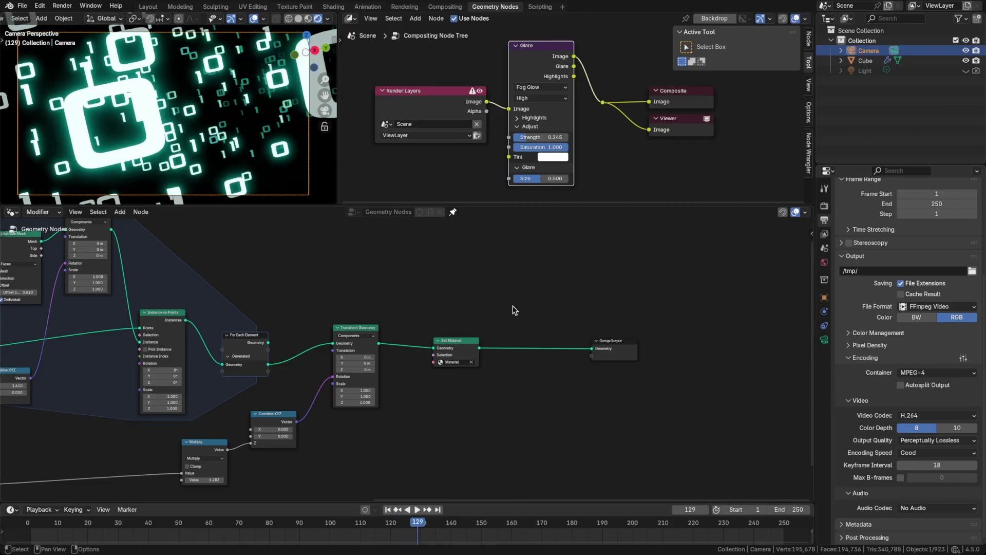
key("shift+a")
type("bake")
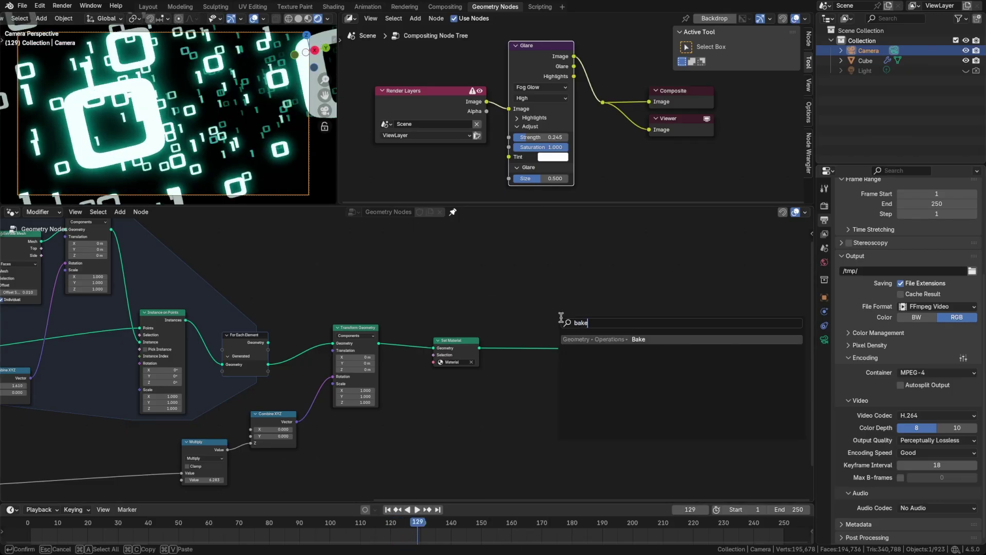
key("Return")
left_click(515, 329)
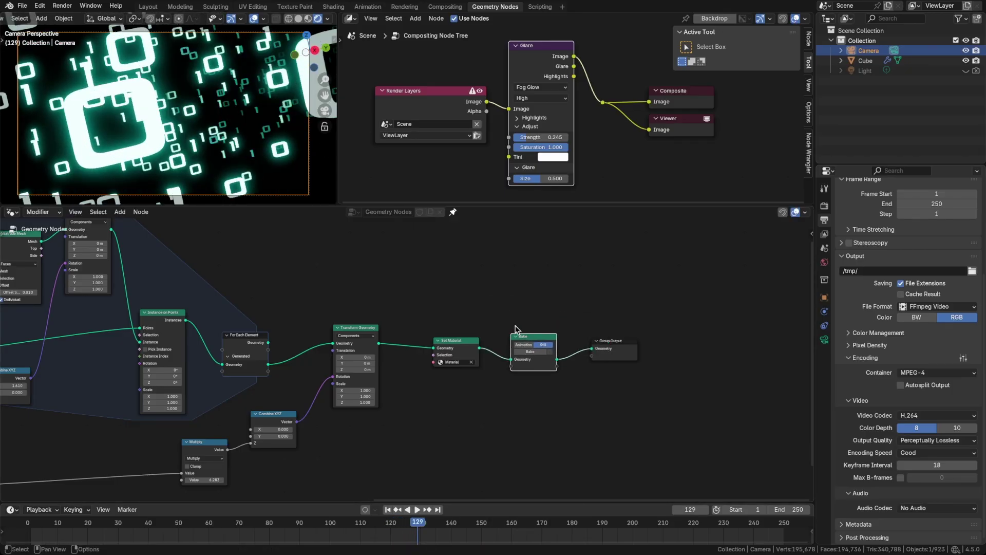
scroll(524, 348, "up", 5)
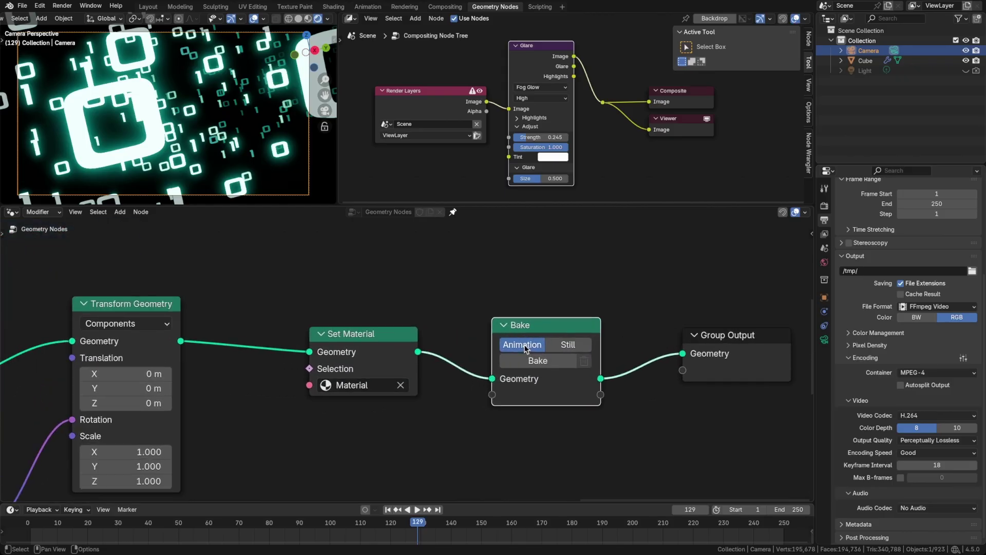
left_click(531, 346)
left_click(538, 361)
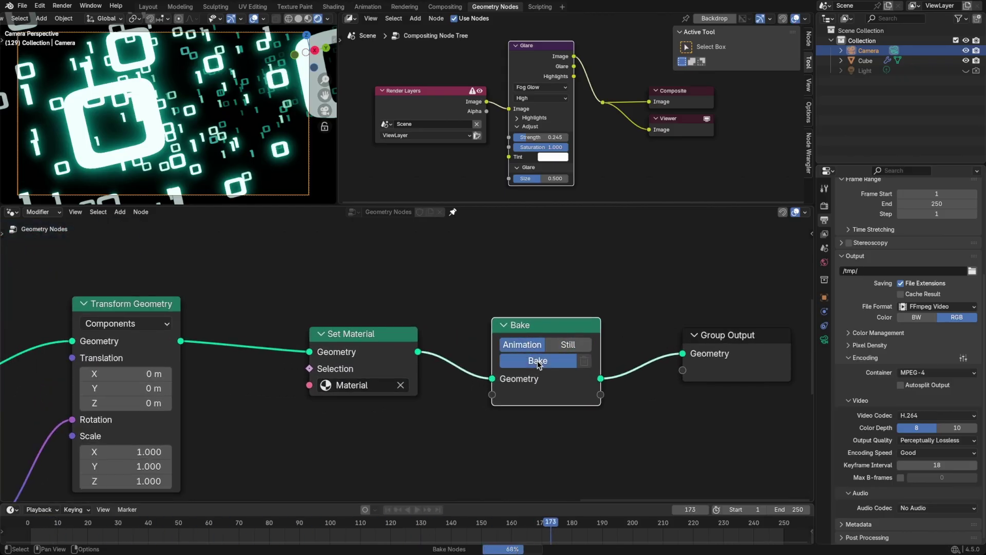
Play back the baked animation, then pan the whole node tree into view
key("space")
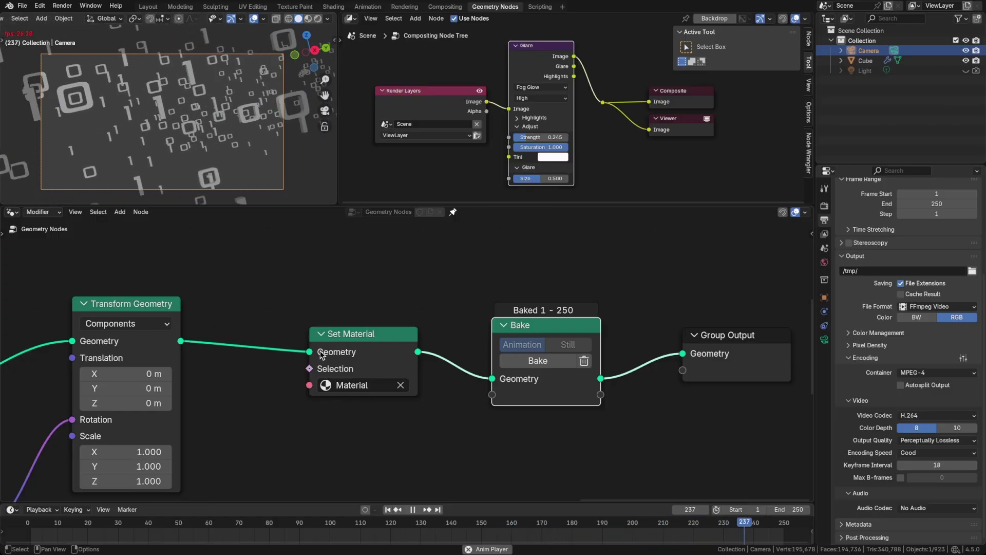
key("space")
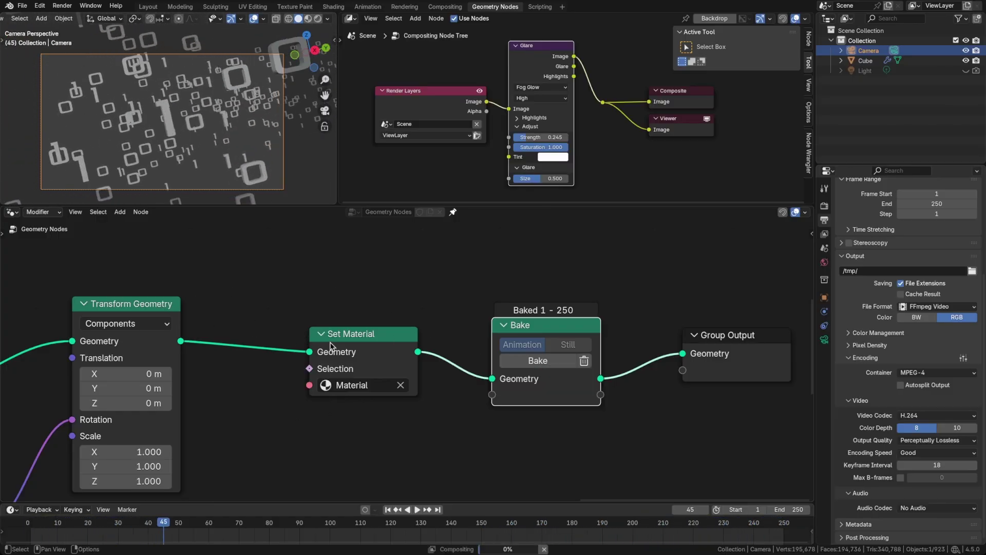
scroll(199, 319, "down", 8)
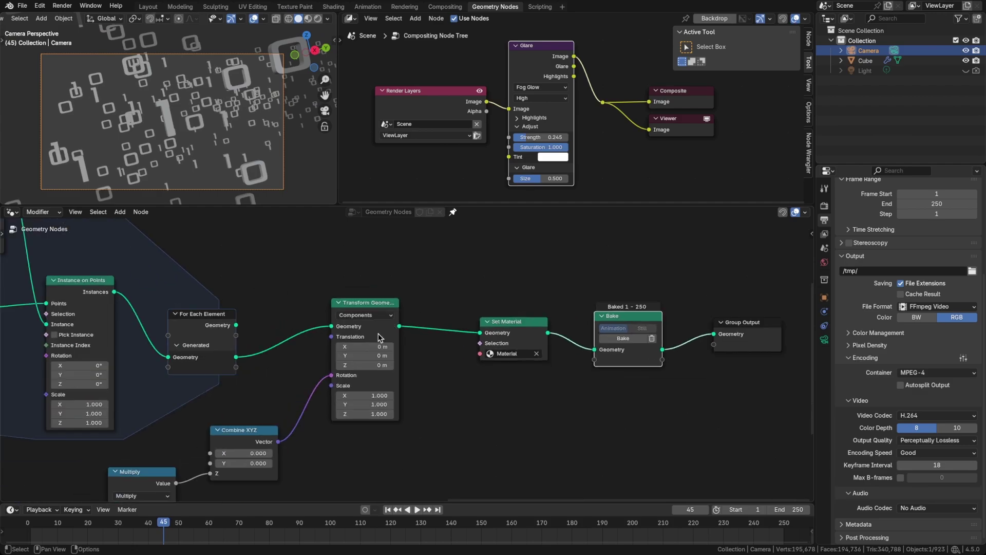
middle_click_drag(290, 270, 390, 290)
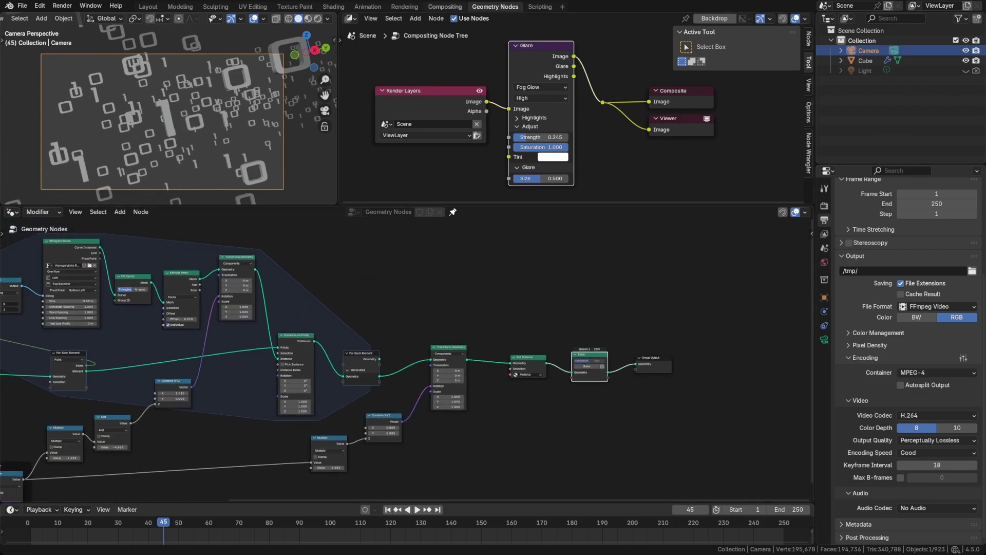
Turn the compositor area into a top-down 3D Viewport zoomed in on the ring of points
left_click(351, 19)
left_click(375, 47)
middle_click_drag(286, 253, 577, 263)
scroll(333, 265, "up", 3)
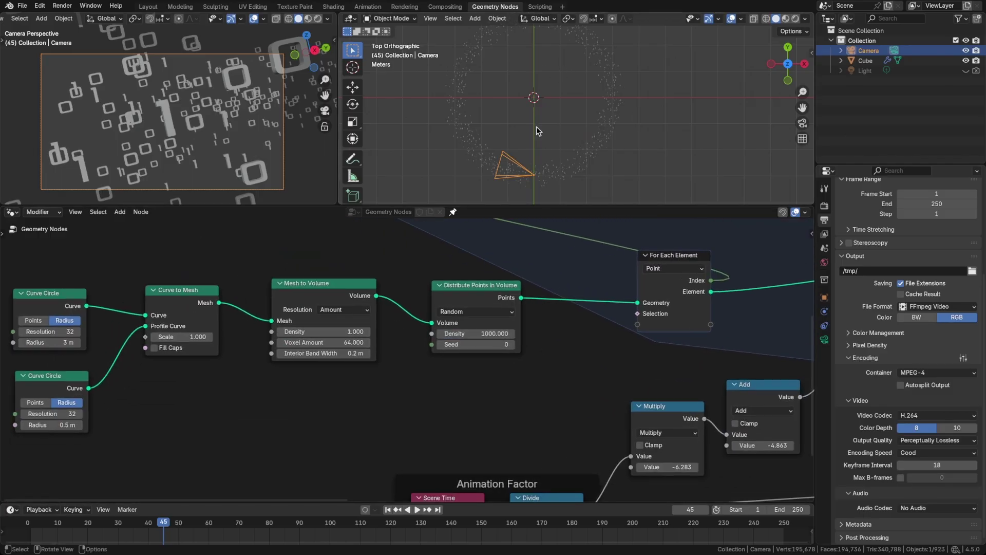
scroll(561, 180, "up", 2)
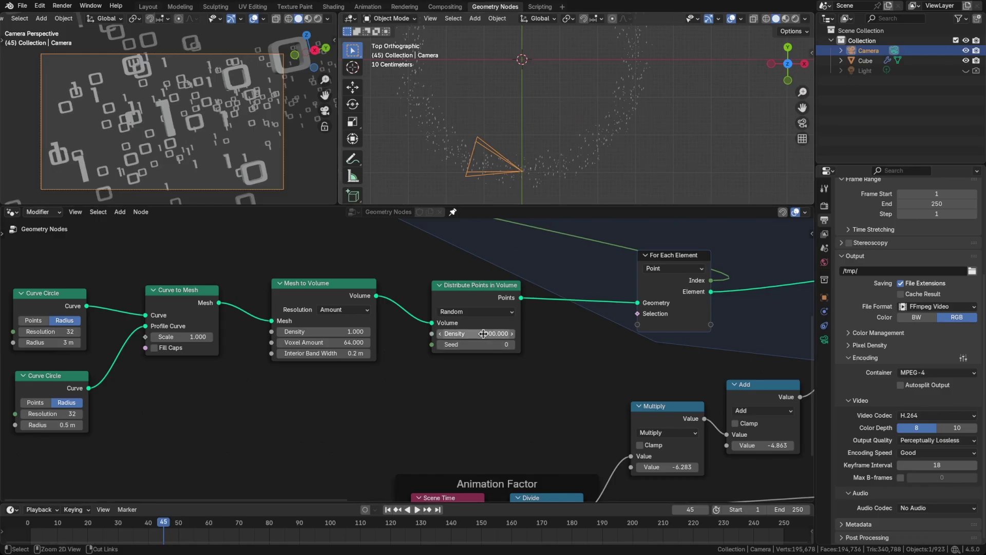